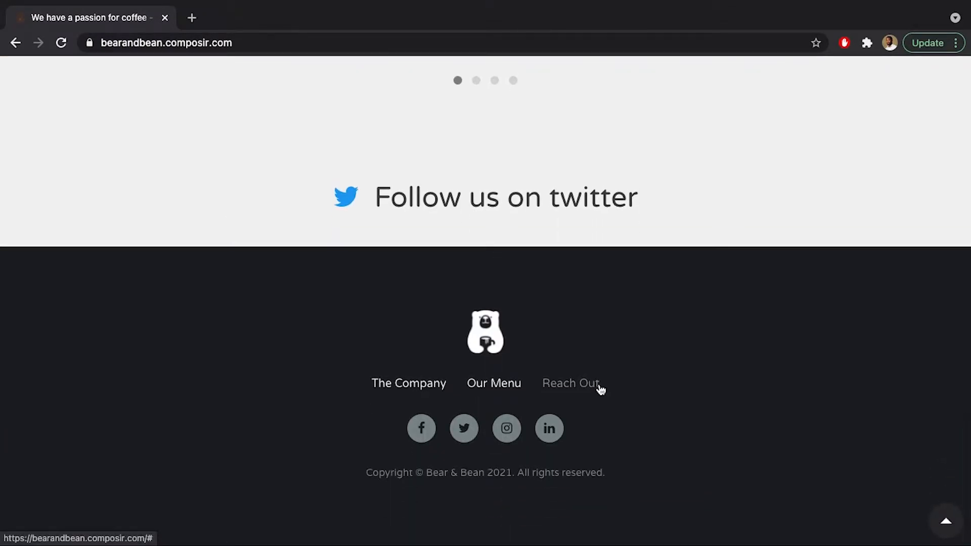
Step: Open the Bear & Bean site's Shop page and look through its items and categories
scroll(599, 386, up, 20)
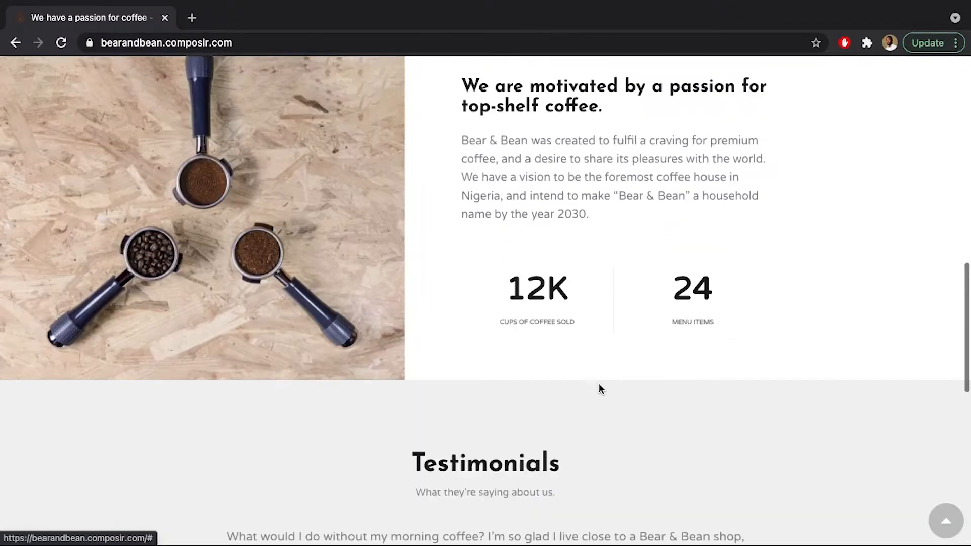
scroll(600, 388, up, 1)
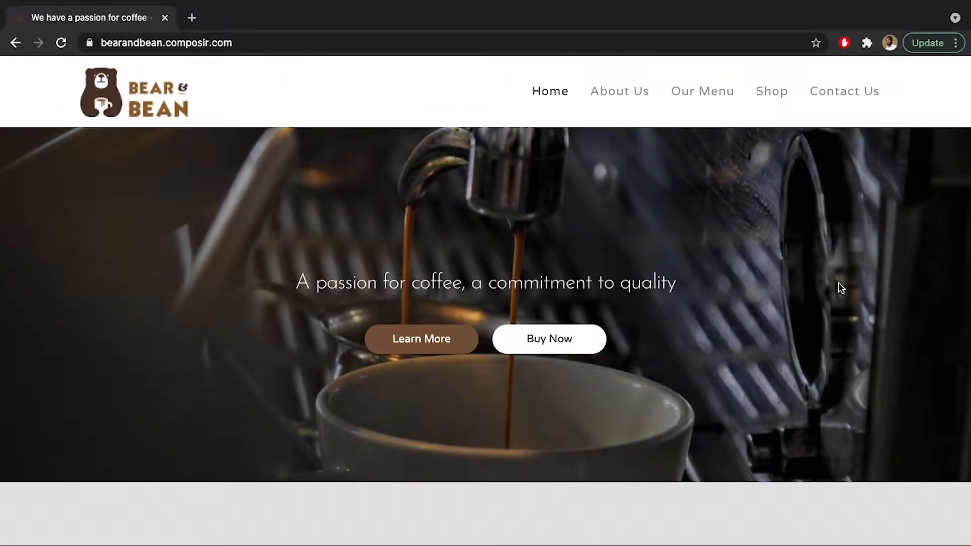
click(773, 96)
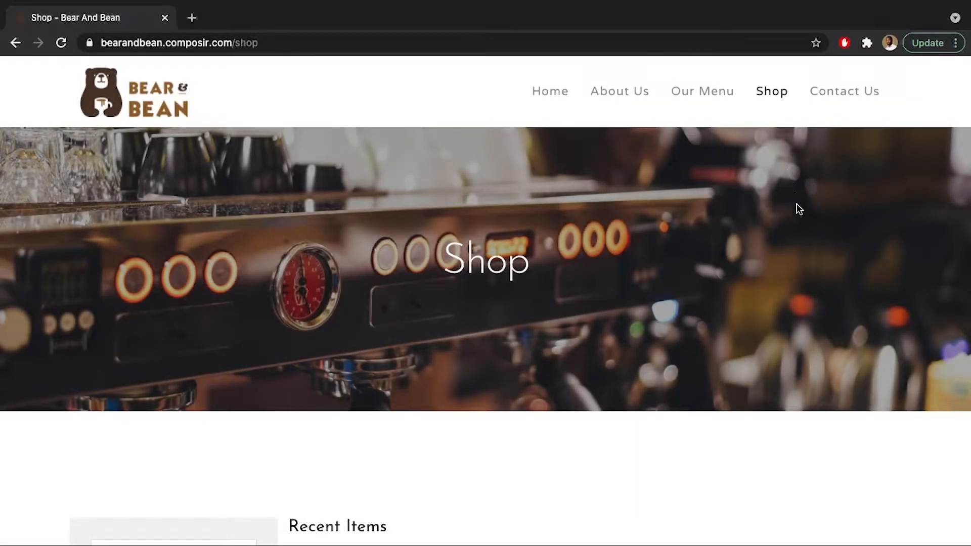
scroll(797, 208, down, 6)
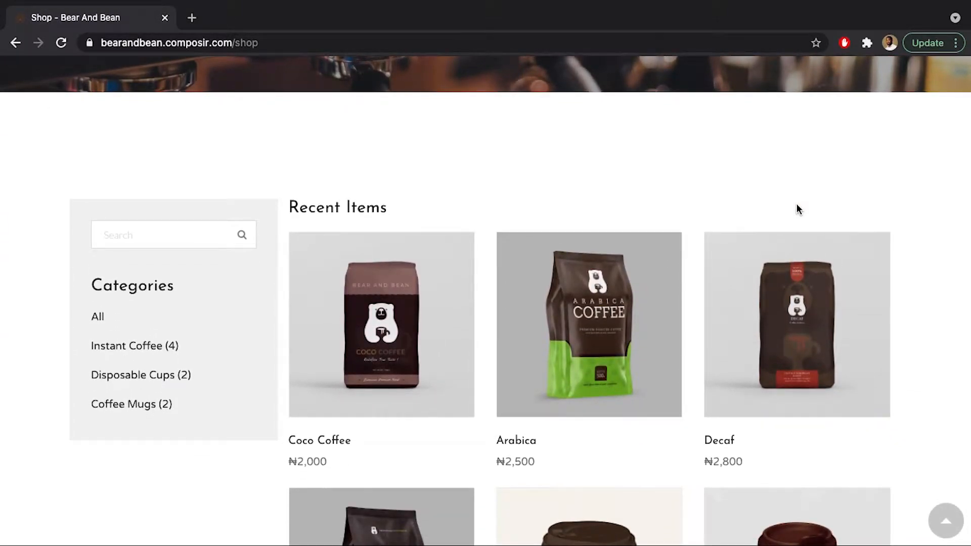
scroll(798, 208, down, 6)
scroll(798, 210, down, 6)
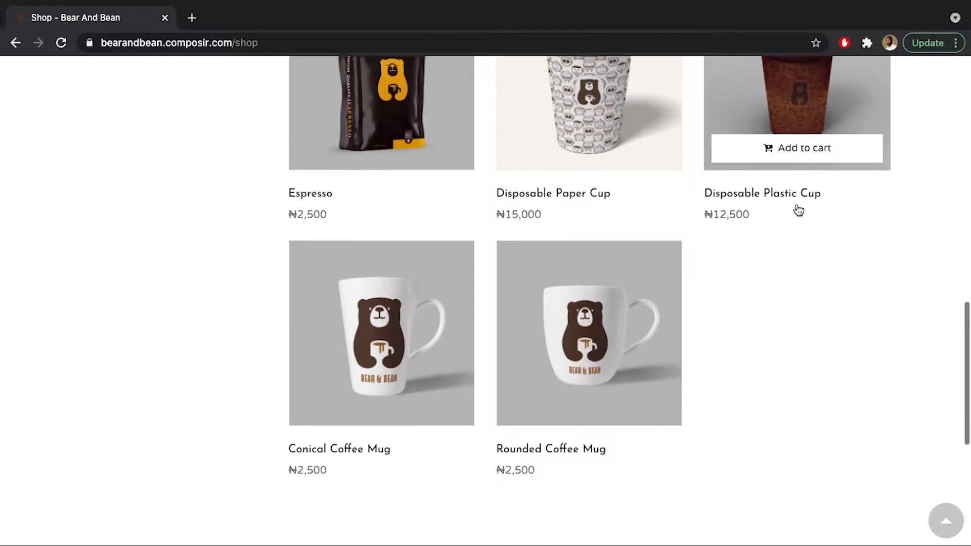
scroll(797, 209, down, 5)
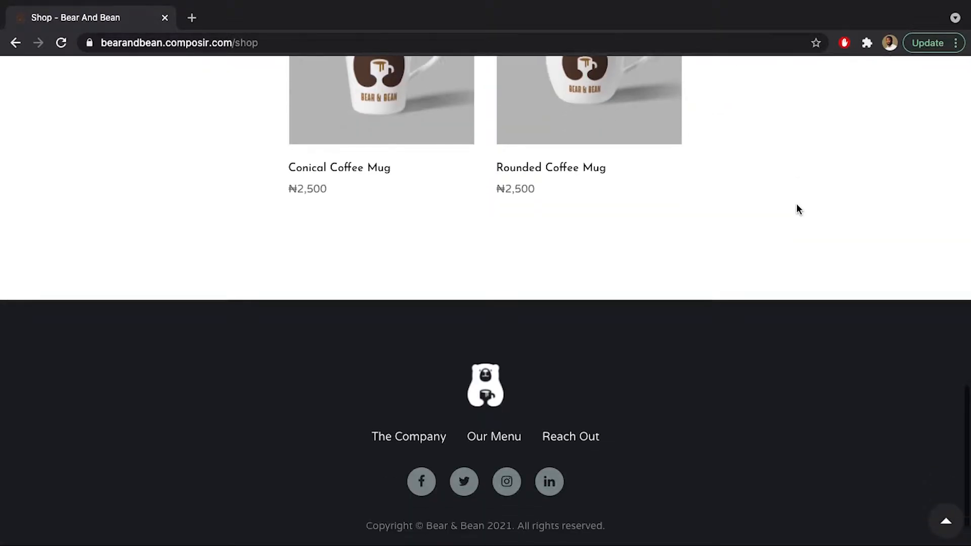
scroll(796, 203, up, 20)
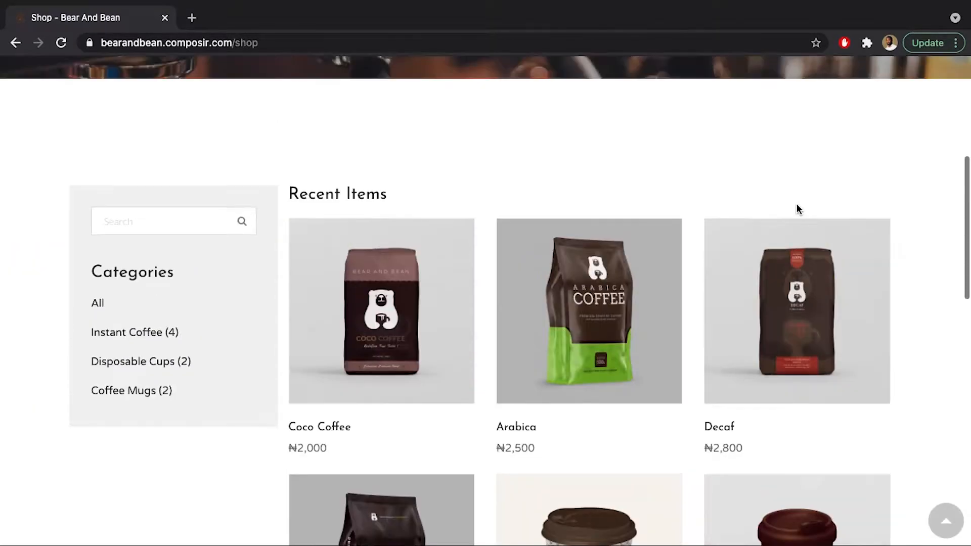
scroll(676, 249, down, 2)
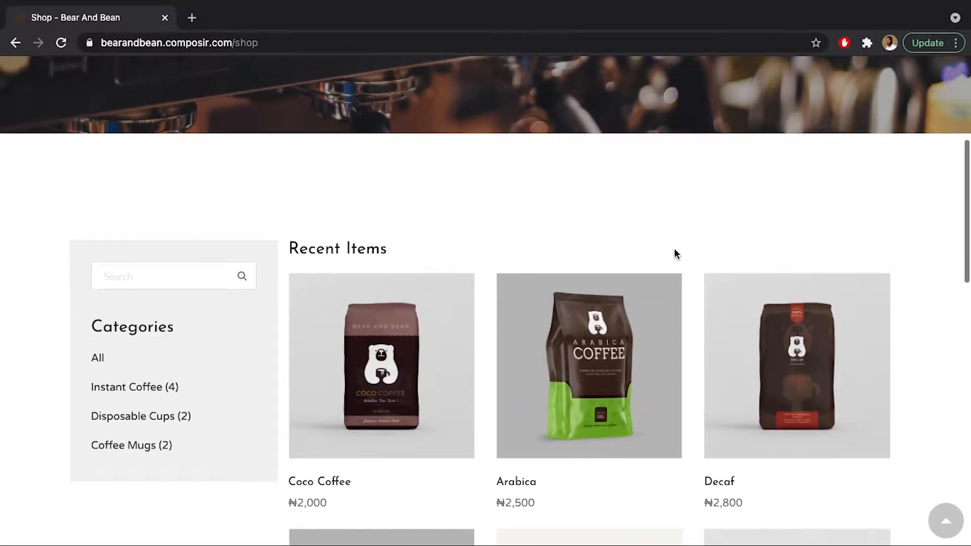
Step: Show the third photo of the Coco Coffee item and add the item to the cart
click(428, 302)
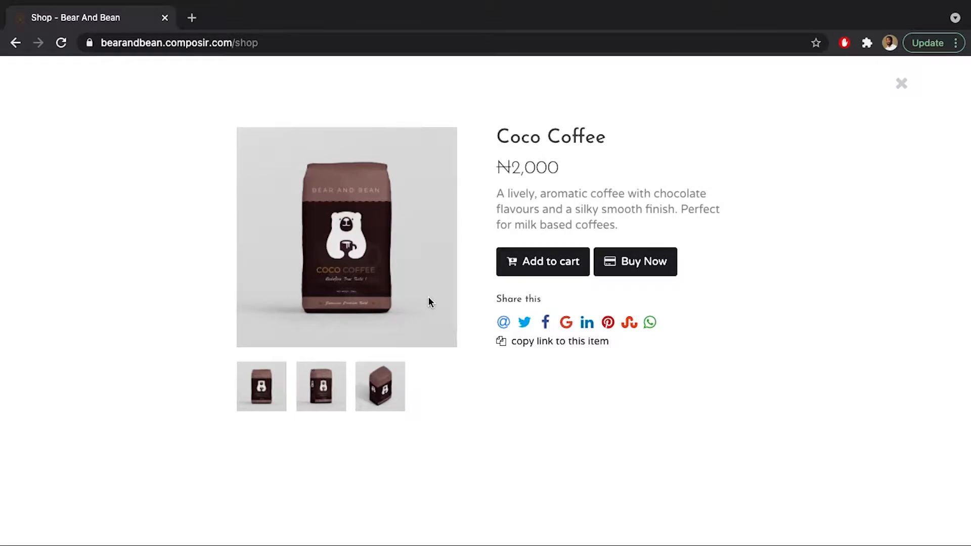
click(372, 387)
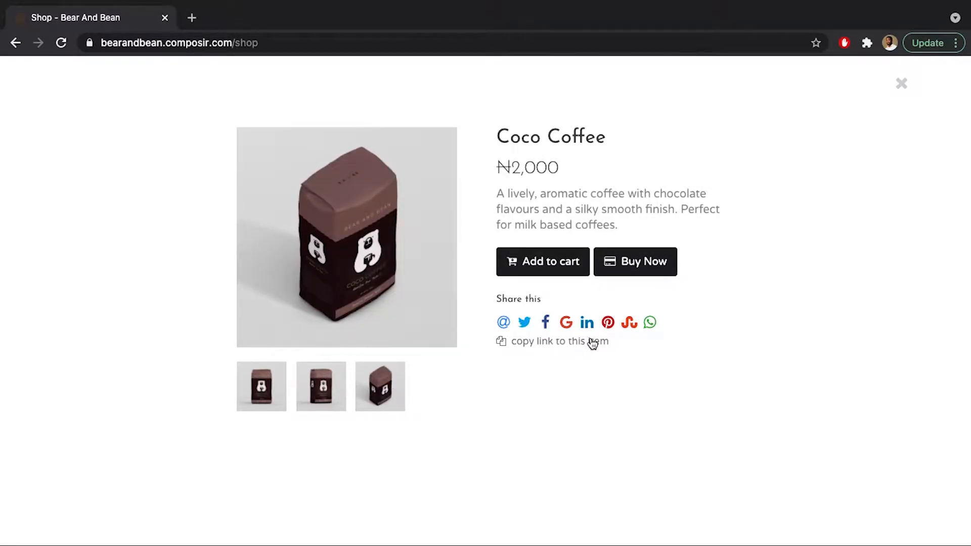
click(570, 264)
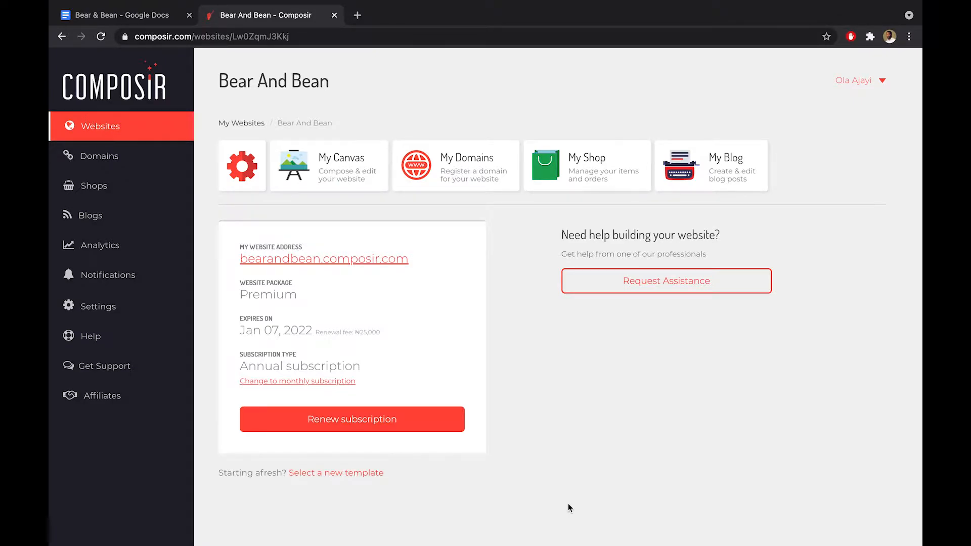
Step: Open the shop settings for the Bear And Bean website
click(573, 171)
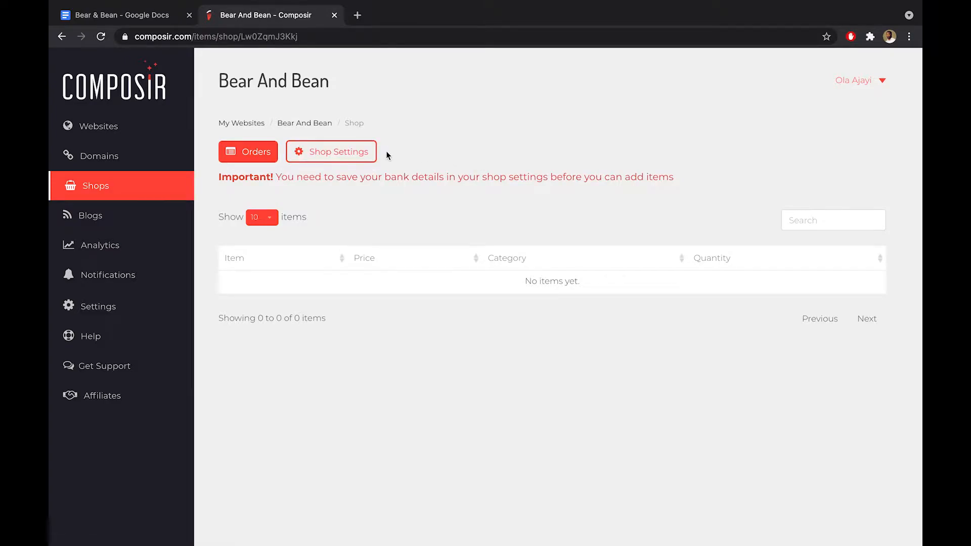
click(373, 152)
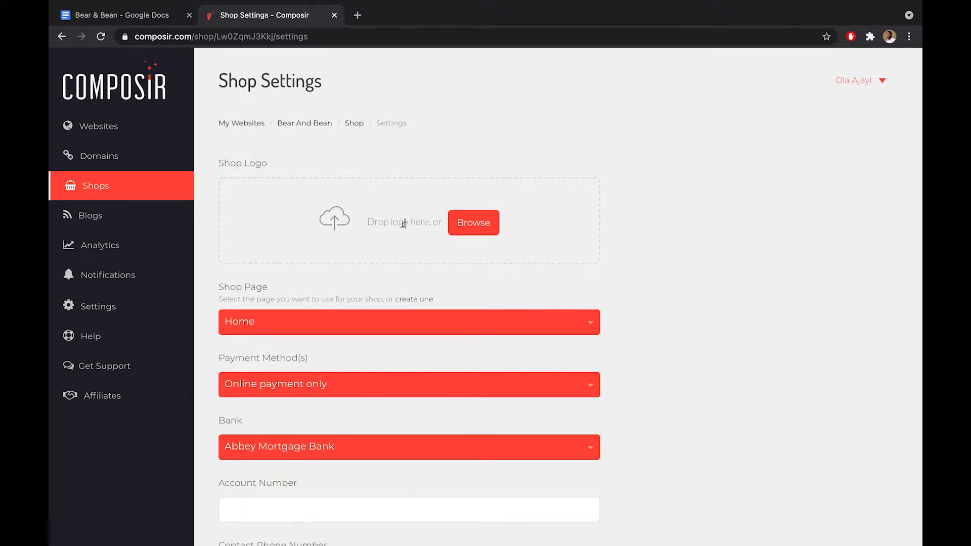
Step: Choose logo.png from the Bear & Bean folder as the shop logo
click(453, 223)
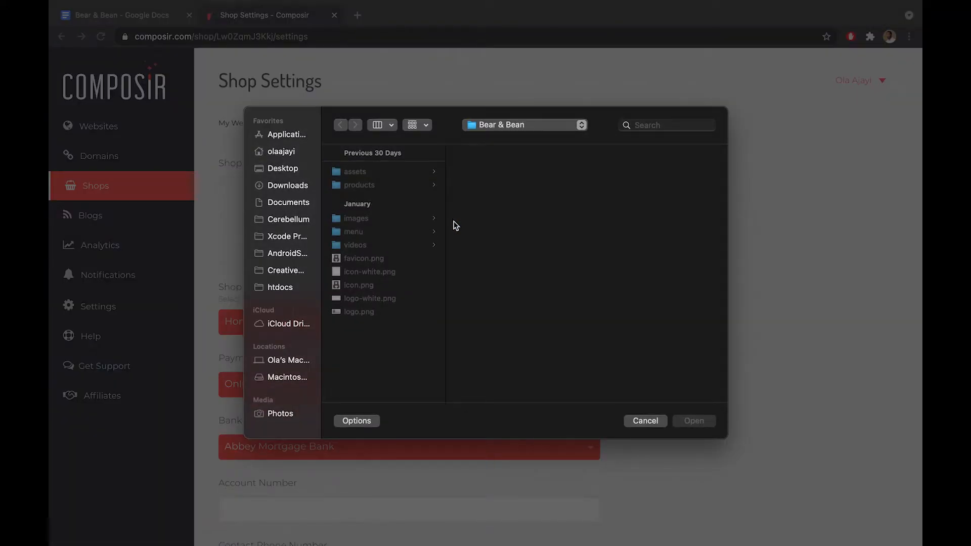
click(366, 311)
click(693, 421)
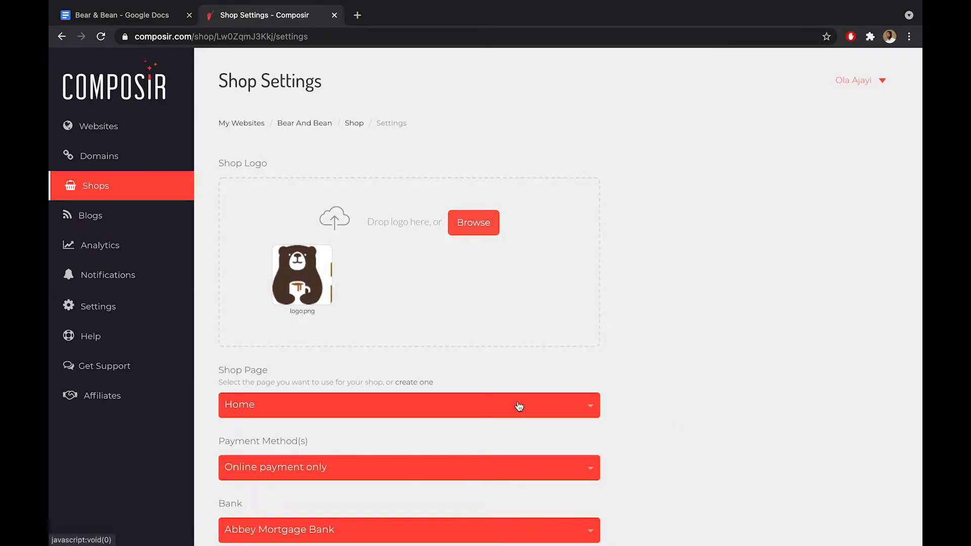
Step: Create a new blank website page named Shop from the shop page setting
click(452, 400)
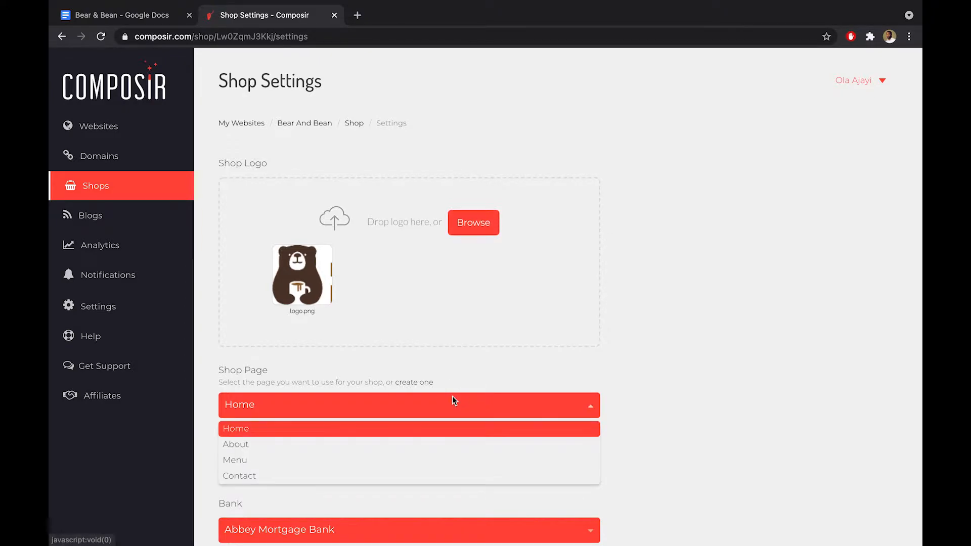
click(419, 384)
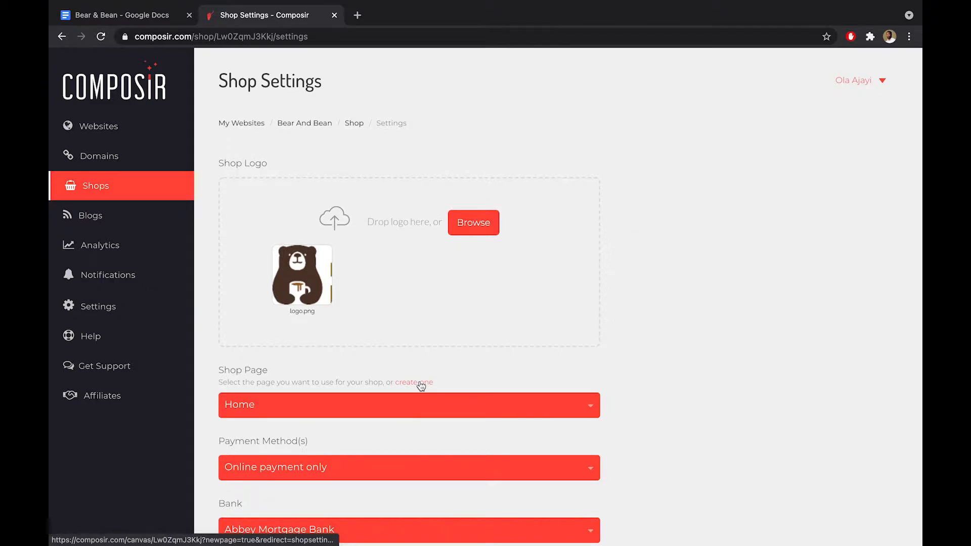
click(421, 385)
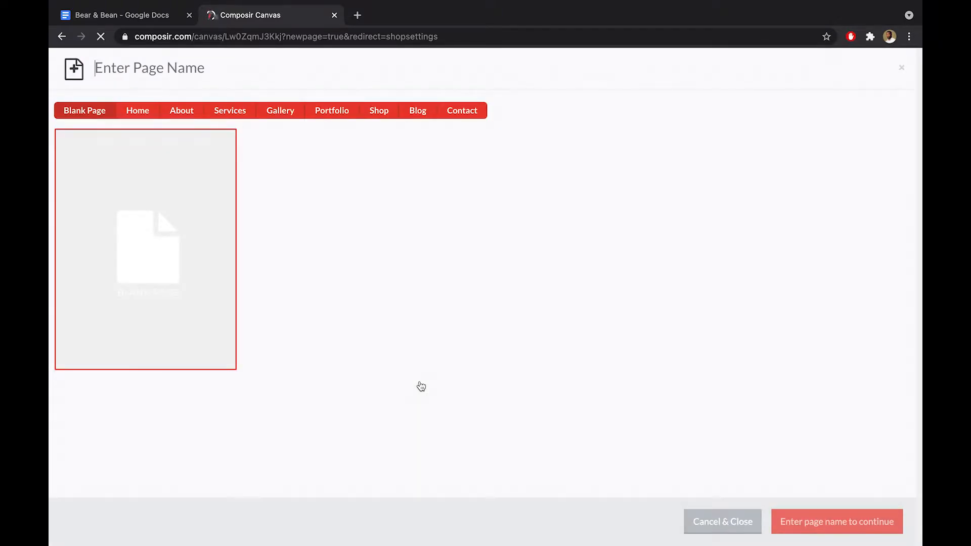
click(278, 78)
text(Shop)
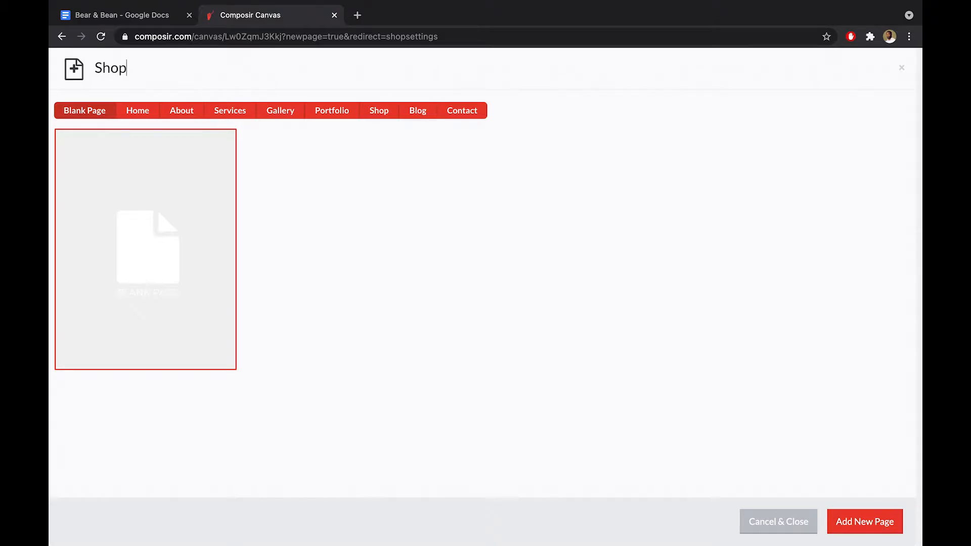
click(877, 522)
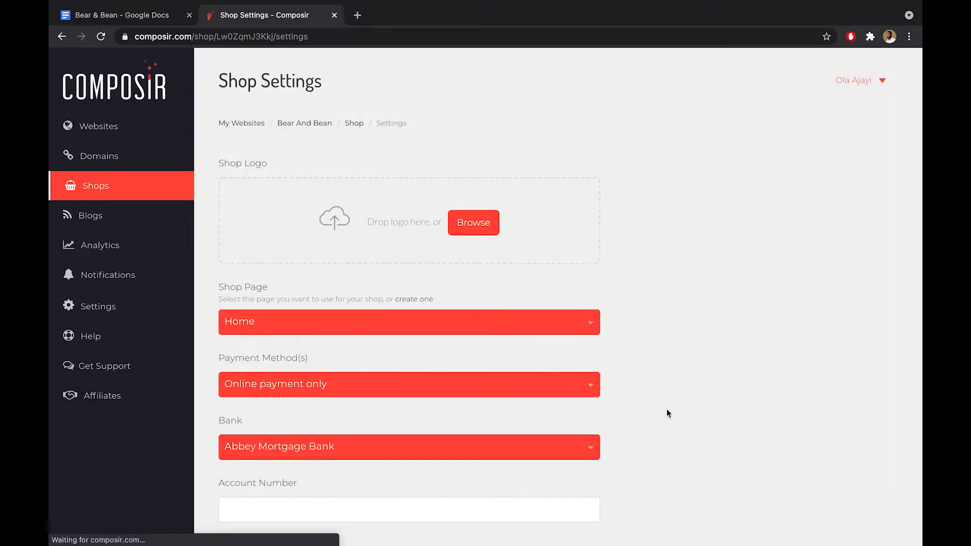
Step: Upload logo.png as the shop logo and set the shop page to Shop
click(462, 233)
click(364, 311)
click(694, 420)
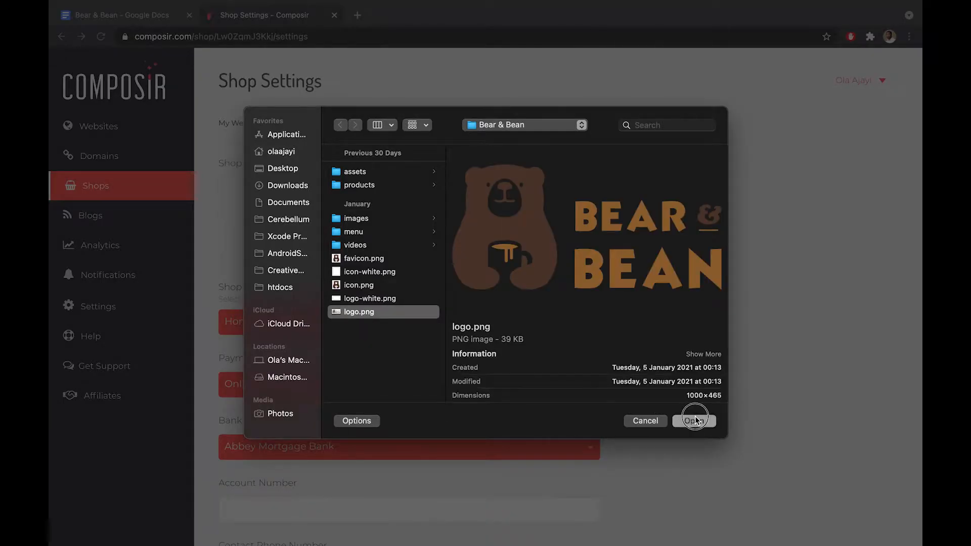
click(474, 400)
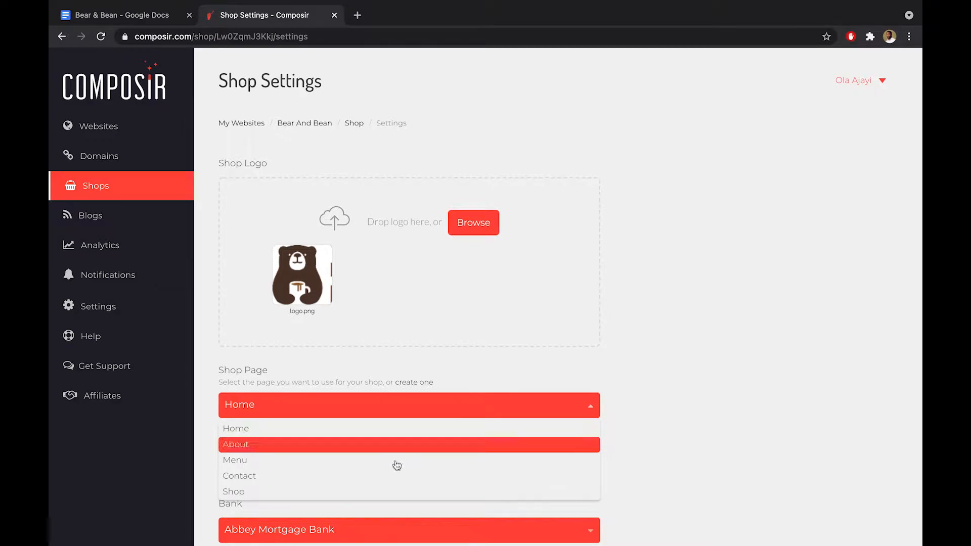
click(373, 490)
Step: Set the shop's payment methods to Online & offline payment
scroll(676, 406, down, 5)
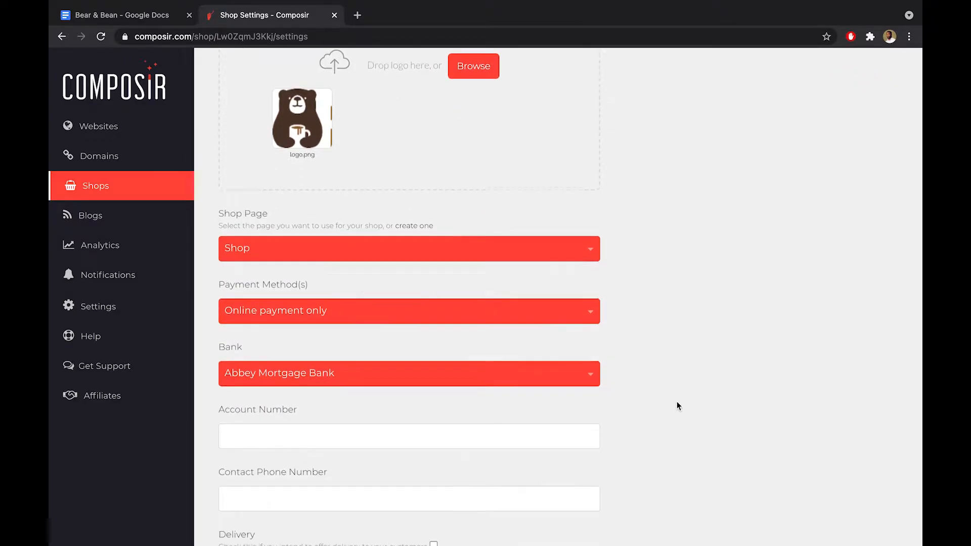
click(527, 202)
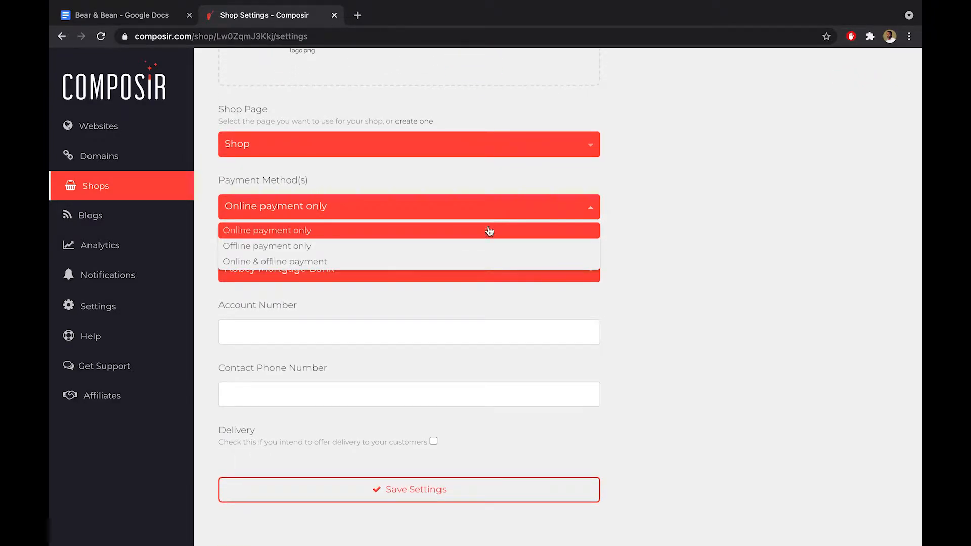
click(484, 261)
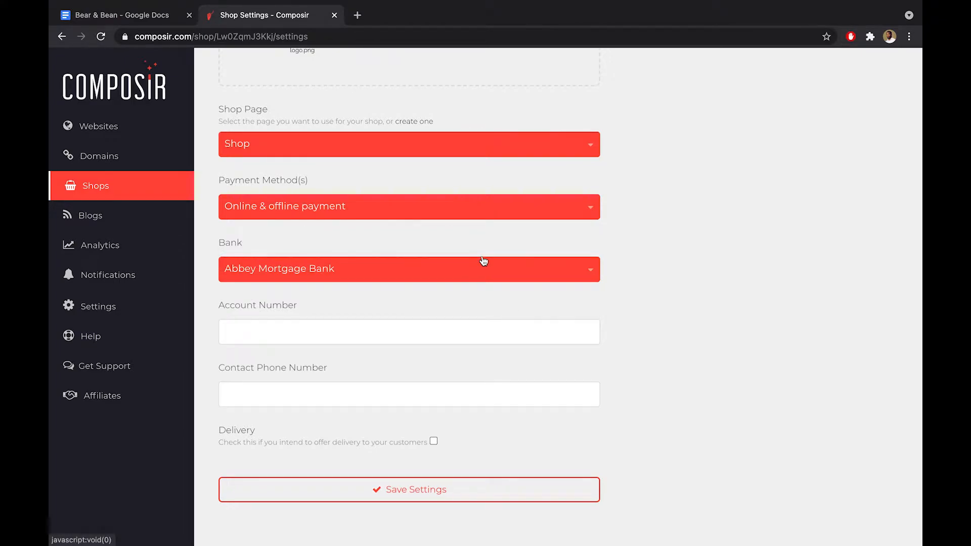
Step: Set the bank to Sparkle Microfinance Bank and paste the shop's bank account number
click(482, 266)
scroll(462, 330, down, 3)
scroll(462, 330, down, 5)
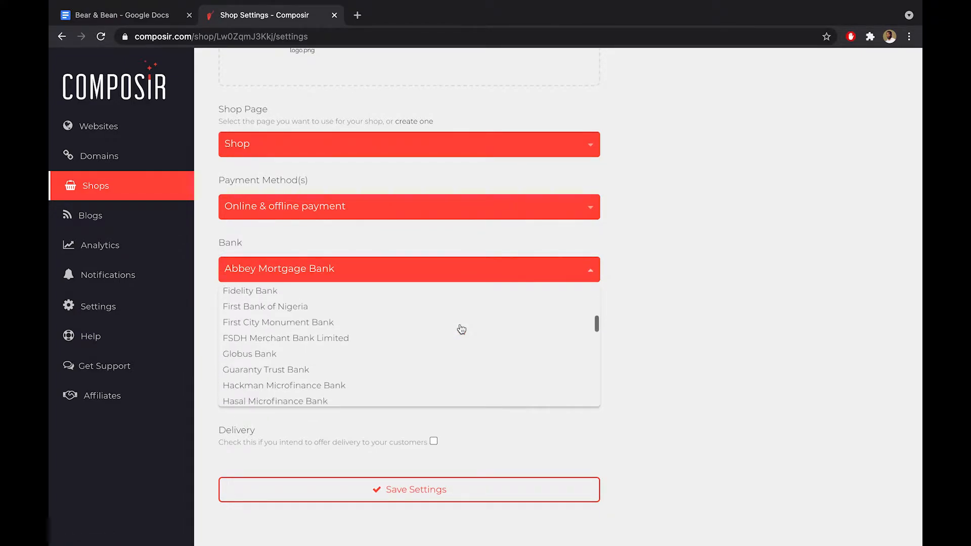
scroll(461, 330, down, 6)
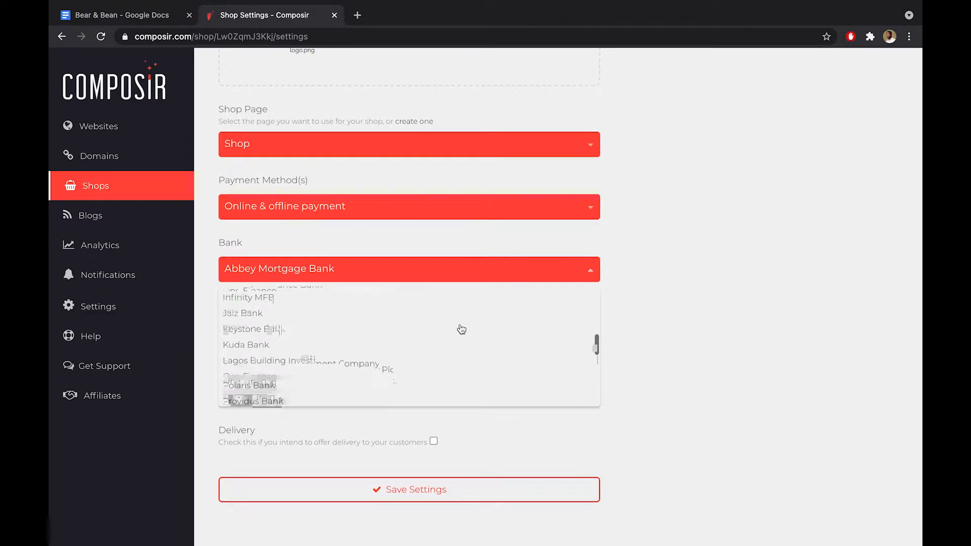
click(435, 328)
click(436, 331)
key(ctrl+v)
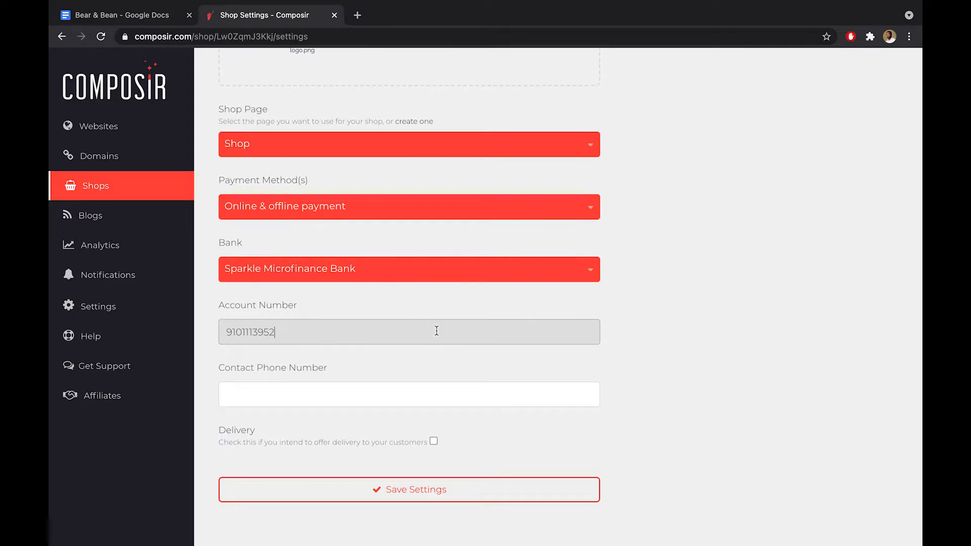
Step: Fill in the shop's contact phone number from the saved suggestions
click(429, 393)
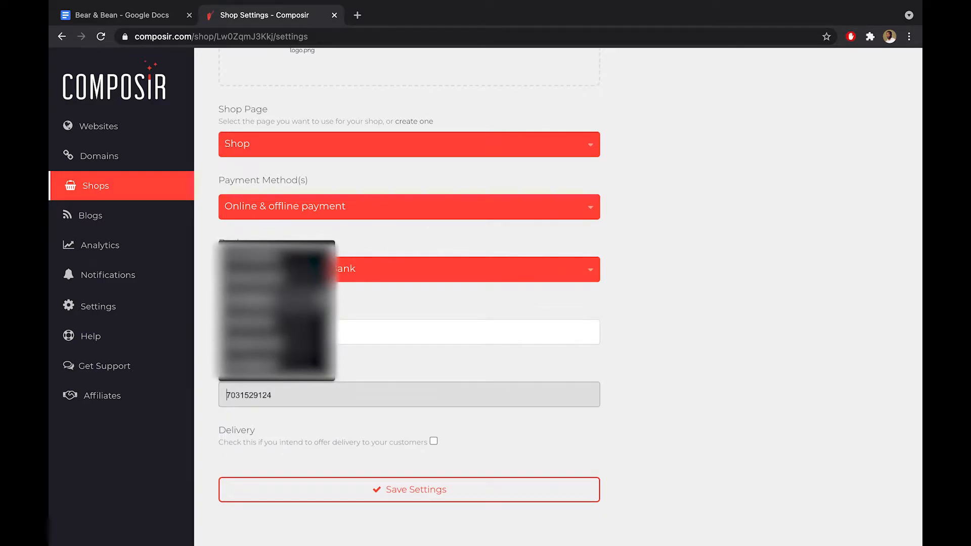
click(444, 373)
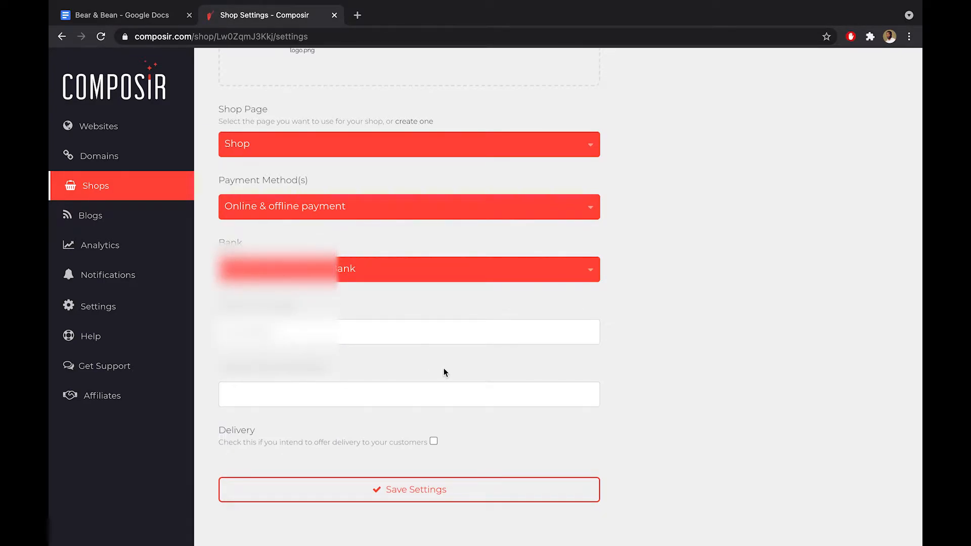
click(435, 391)
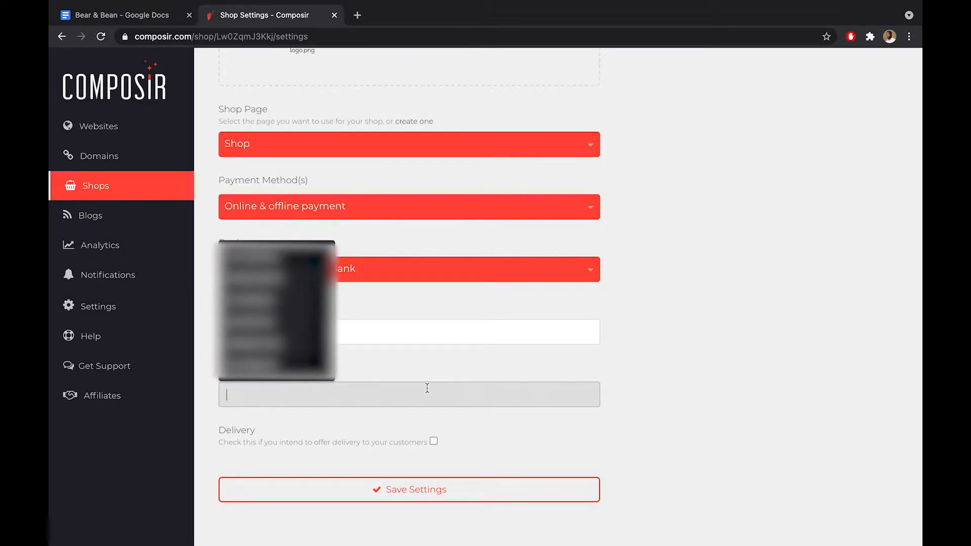
click(318, 288)
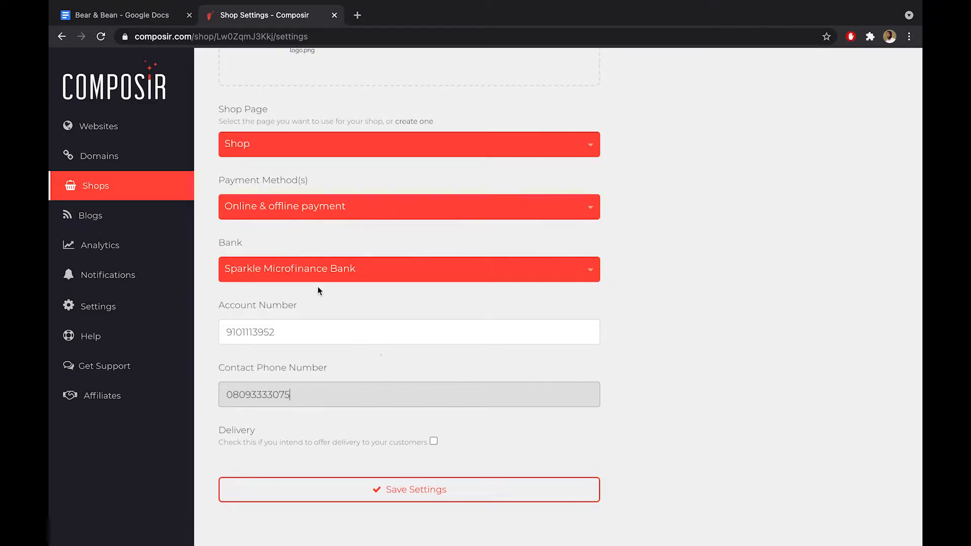
Step: Enable delivery to customers and save the shop settings
click(433, 442)
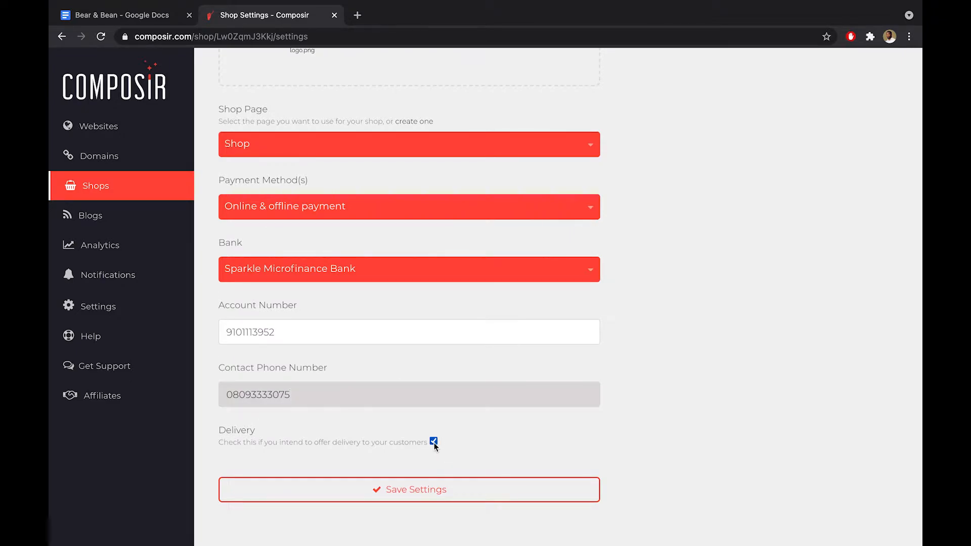
click(460, 488)
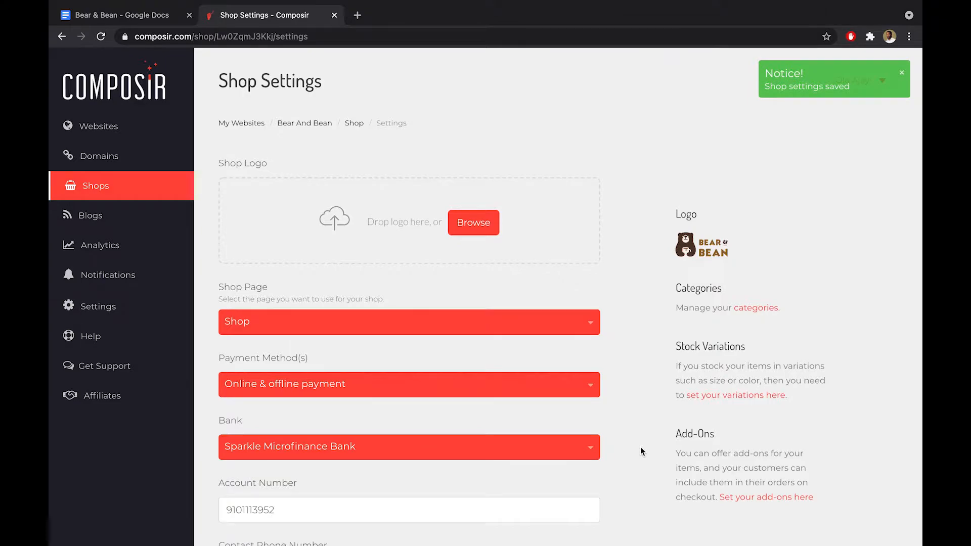
scroll(640, 447, down, 5)
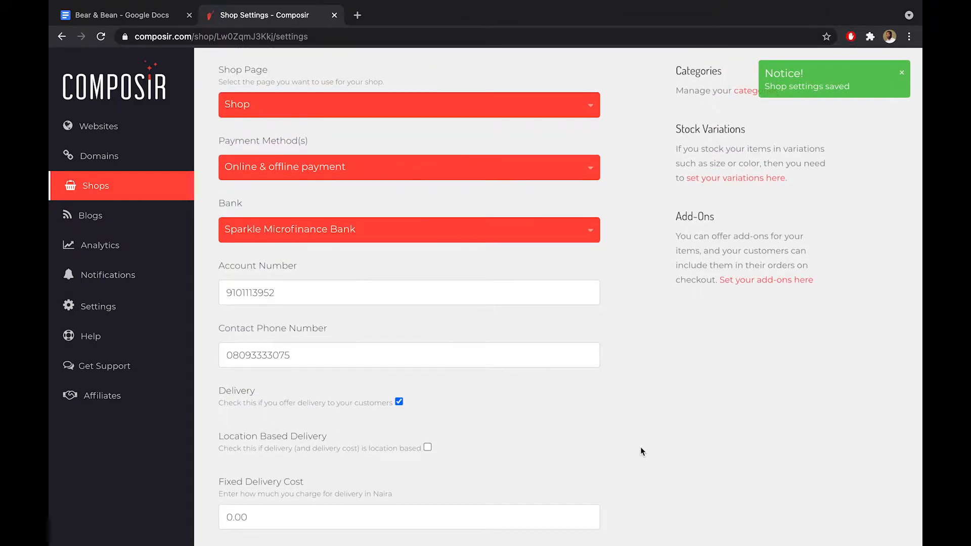
Step: Turn on location-based delivery and view the form for a new delivery location, leaving it unfilled
scroll(640, 447, down, 5)
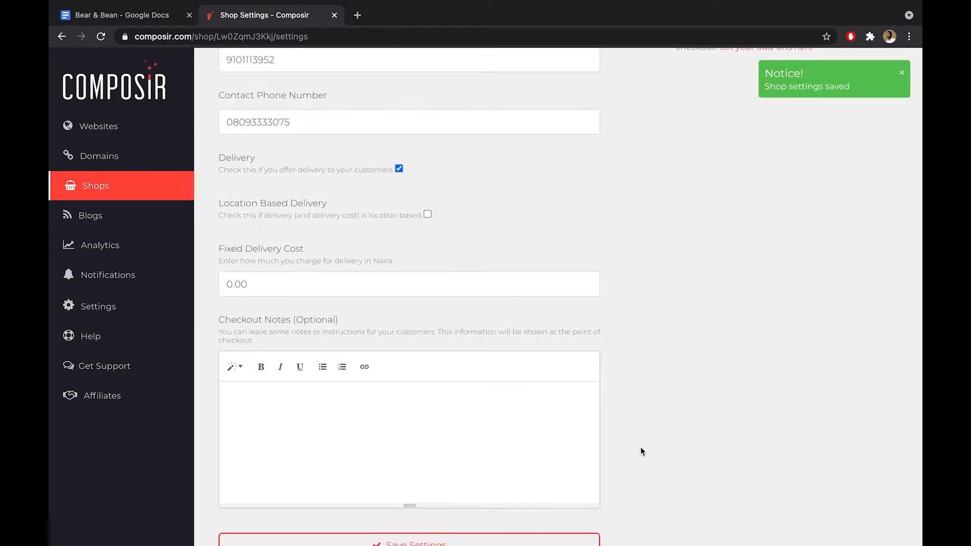
scroll(640, 447, down, 1)
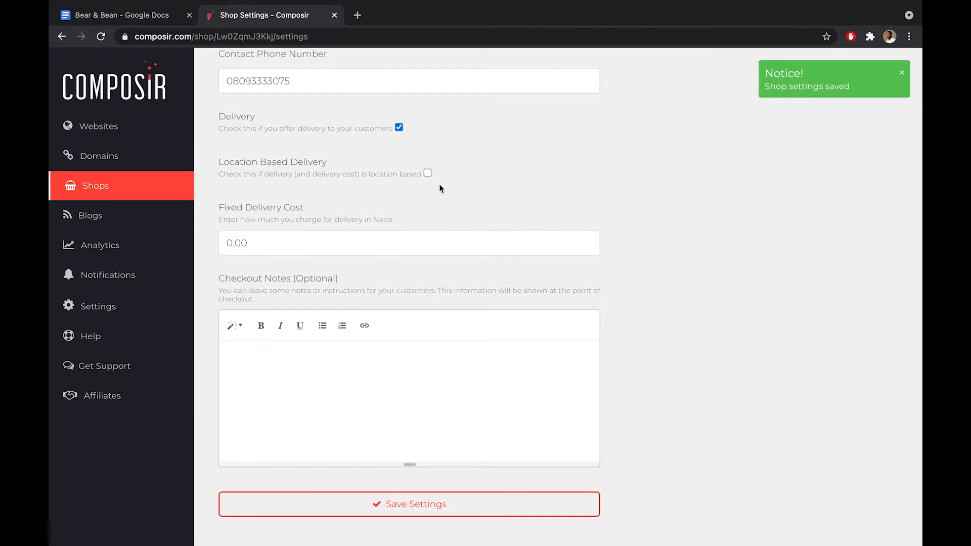
click(427, 174)
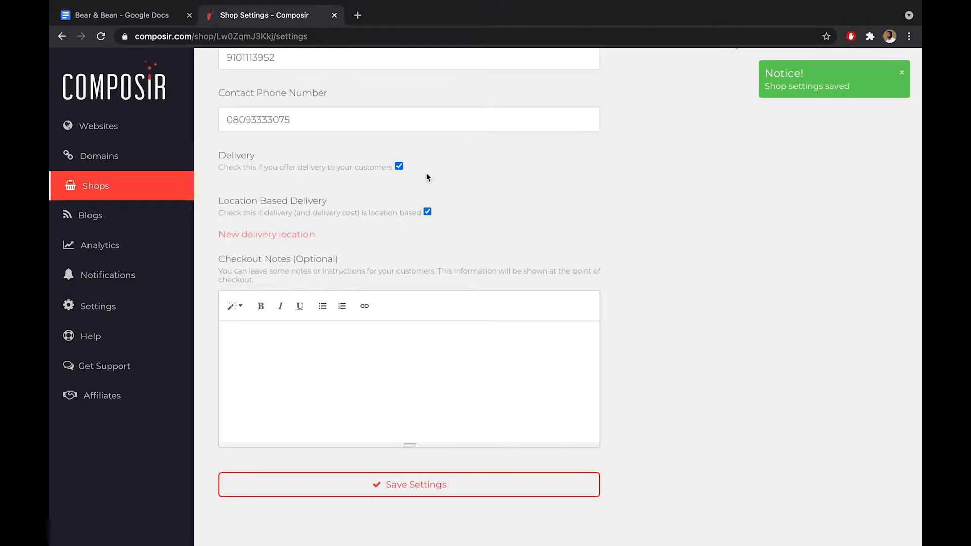
click(312, 234)
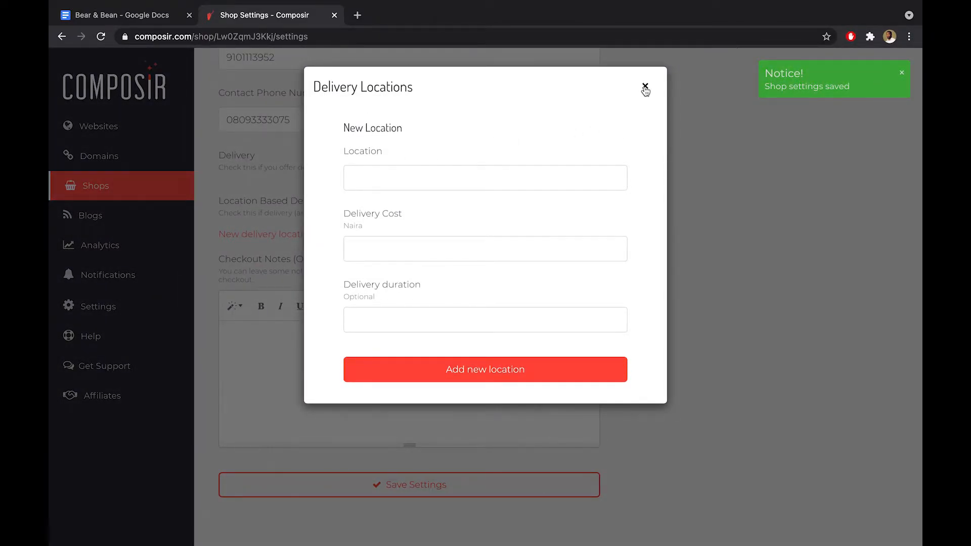
click(645, 88)
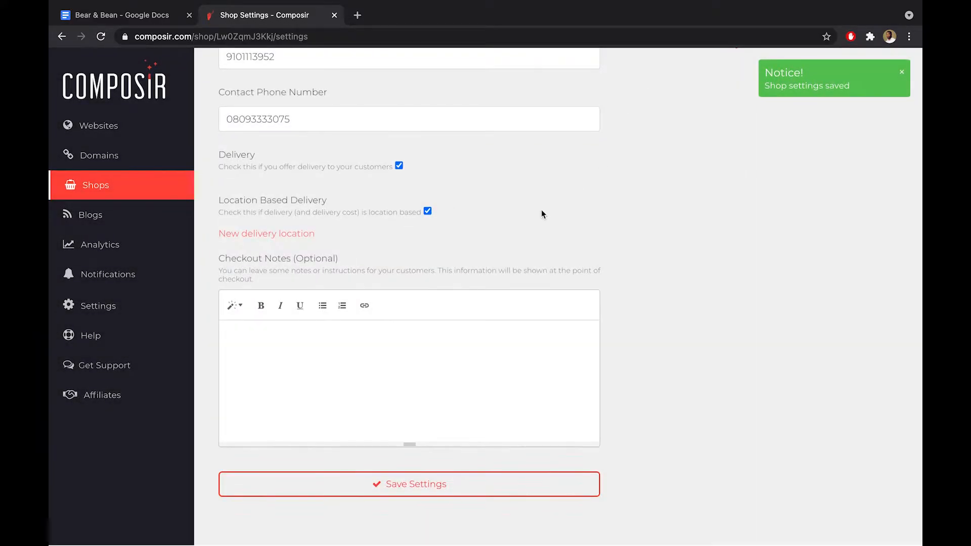
Step: Start a new item in the Bear And Bean shop and check its category choices
scroll(541, 210, up, 8)
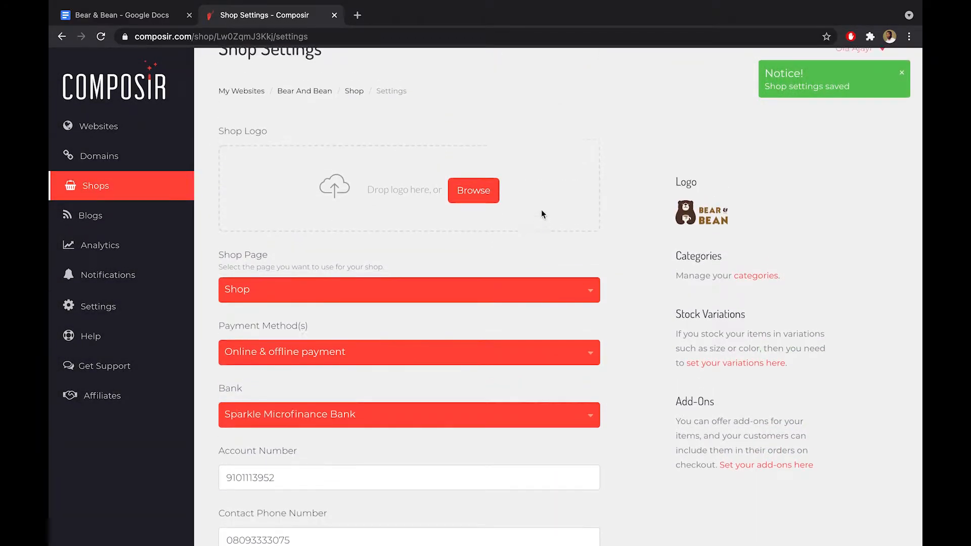
scroll(541, 210, up, 1)
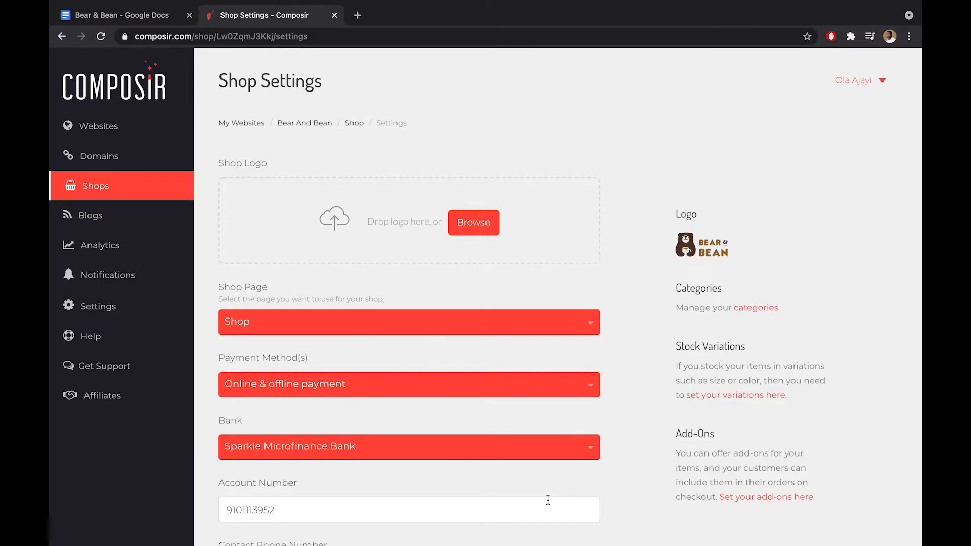
click(358, 124)
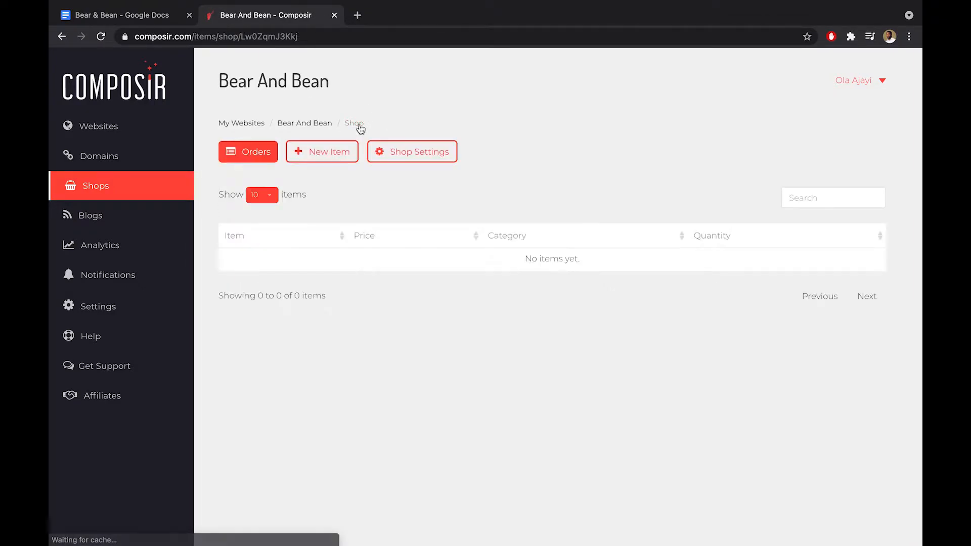
click(339, 154)
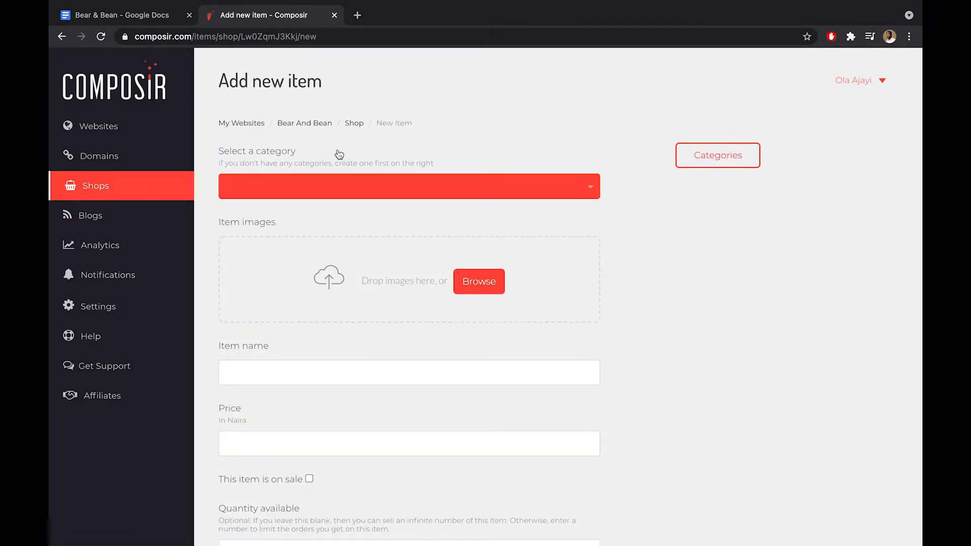
click(436, 186)
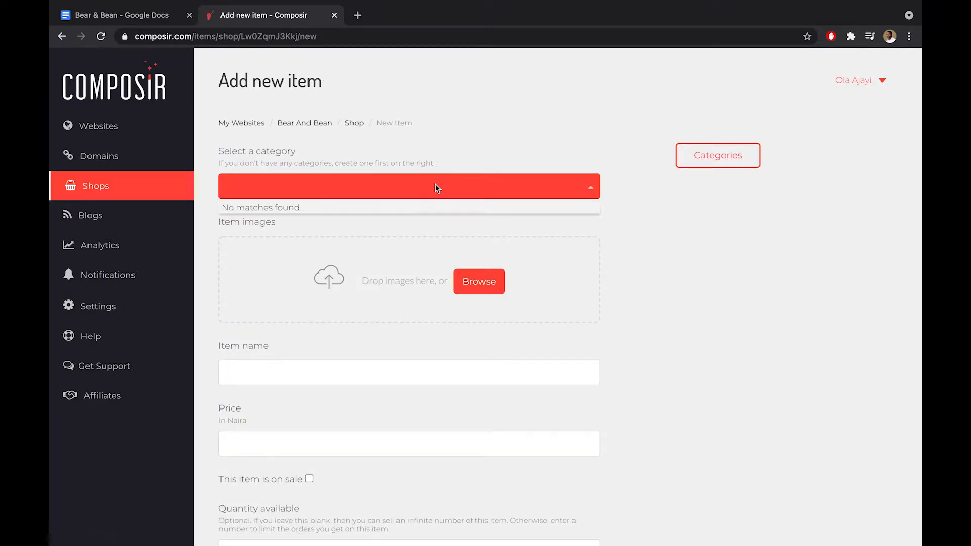
click(570, 172)
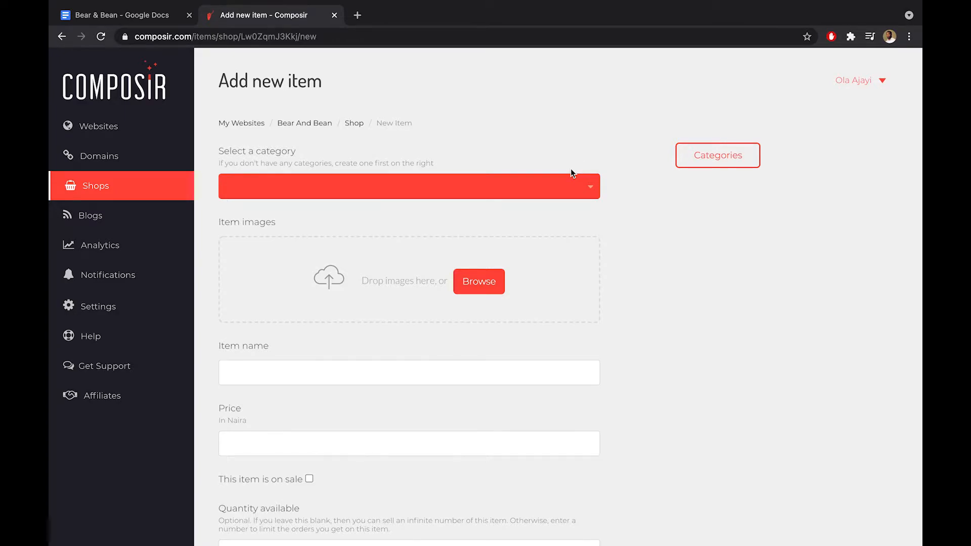
Step: Create an item category named Instant Coffee with the description "Instant coffee pack"
click(722, 154)
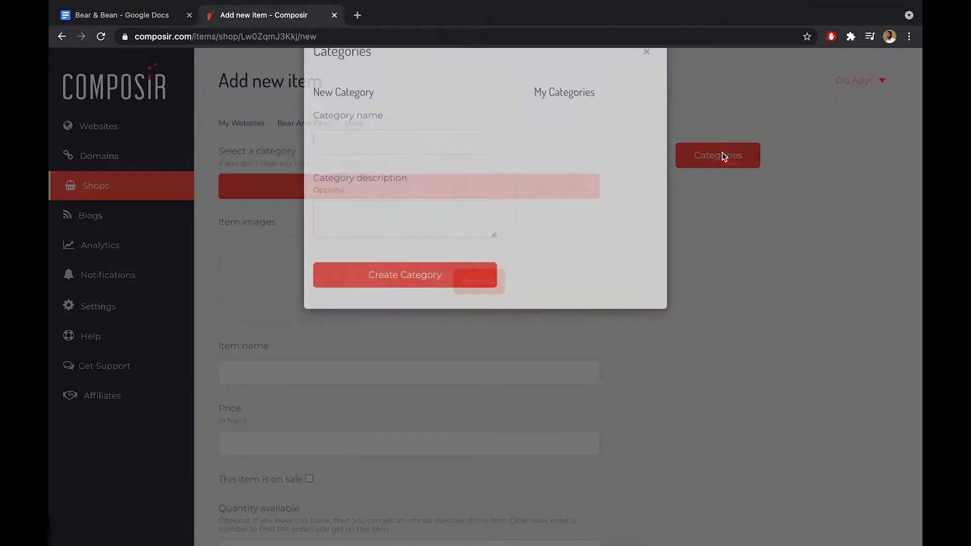
click(430, 175)
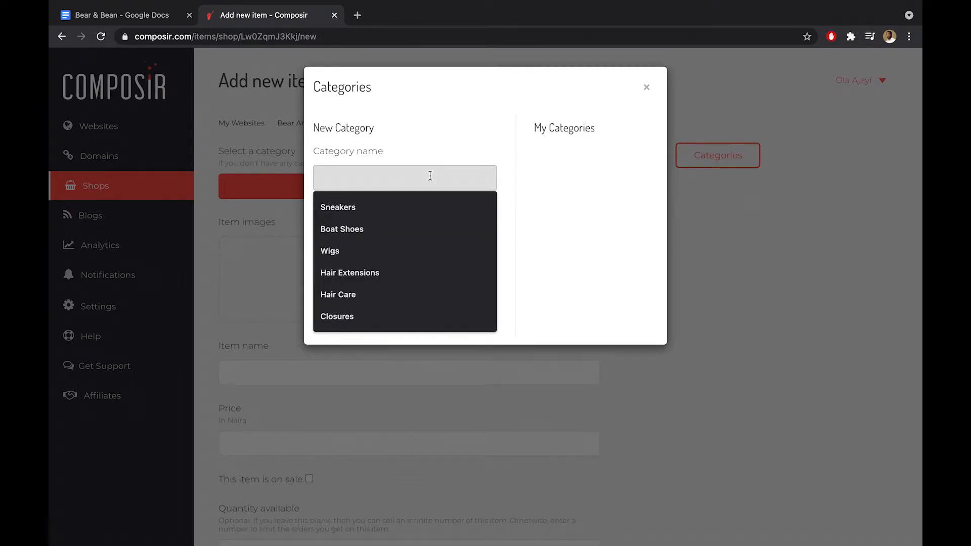
text(Instant Coffee)
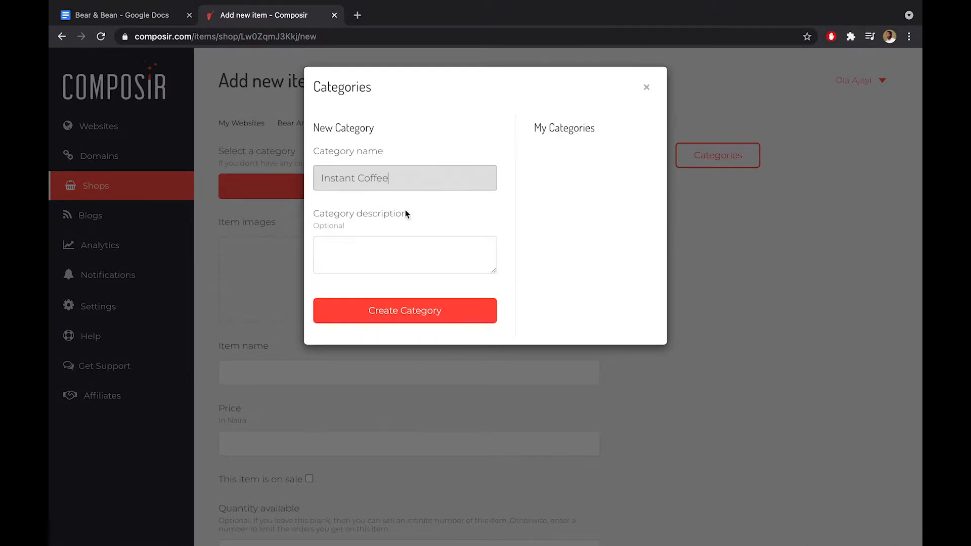
click(375, 264)
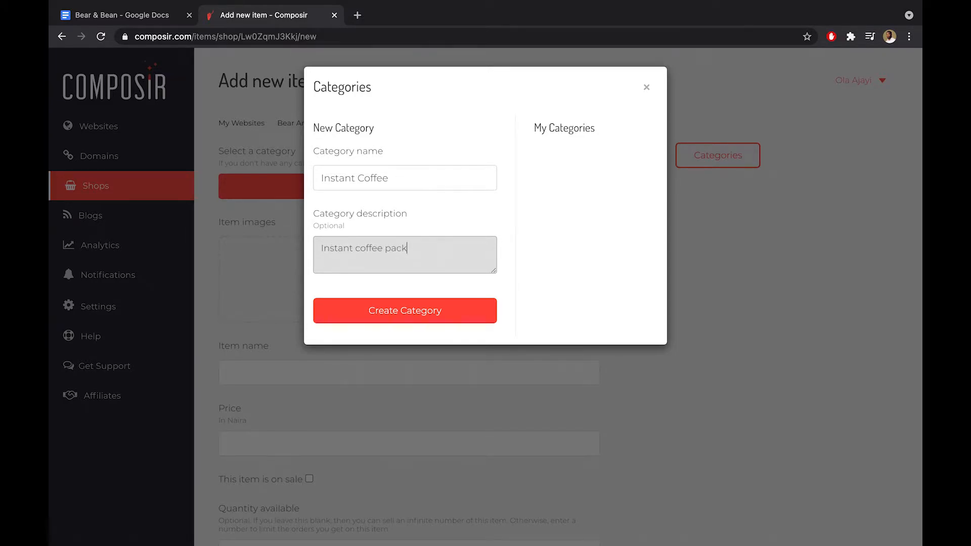
click(368, 309)
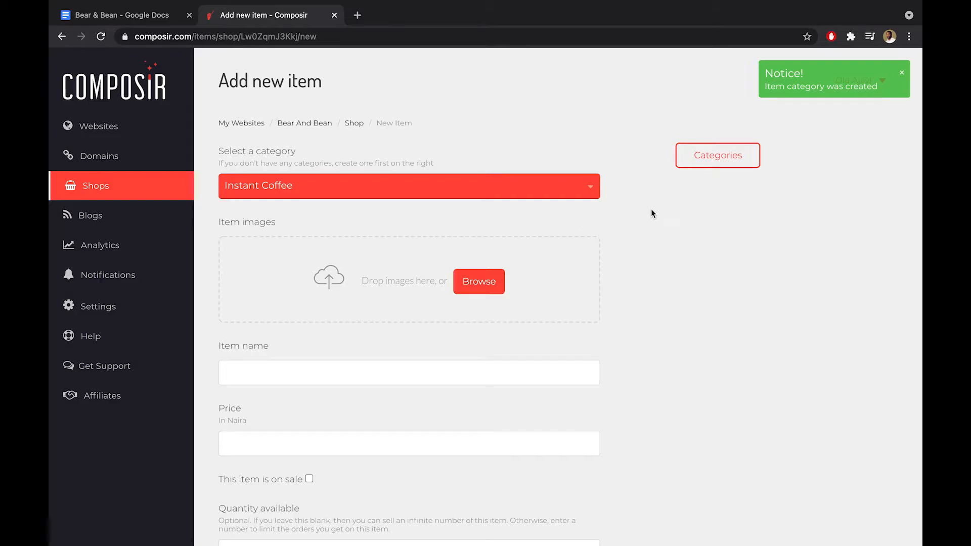
Step: Create an item category named Disposable Cups with the description "Disposable coffee cups"
click(703, 158)
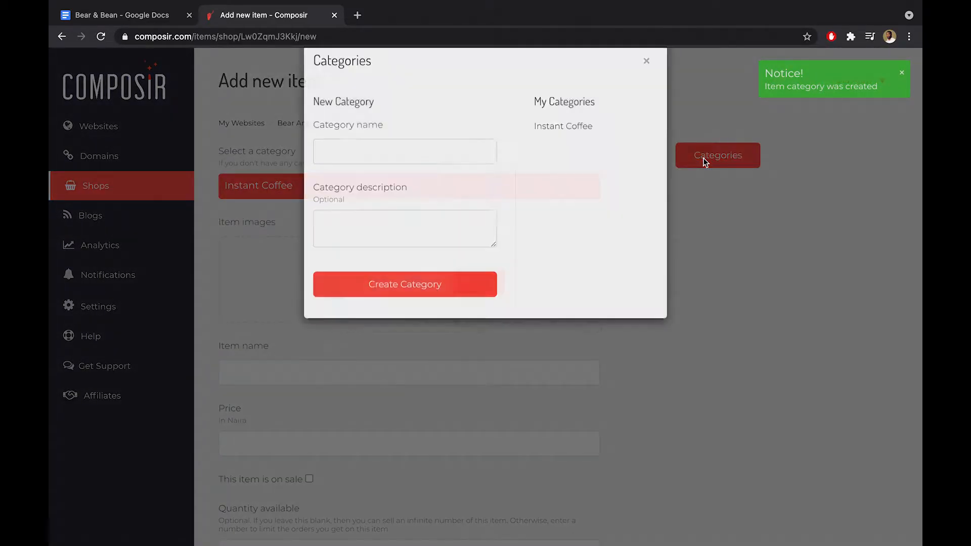
click(423, 176)
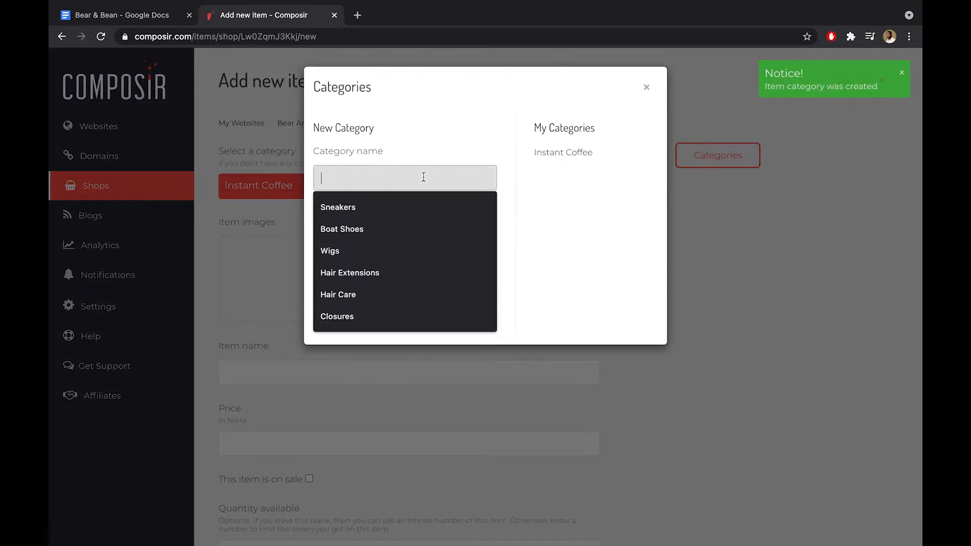
text(Disposable Cups)
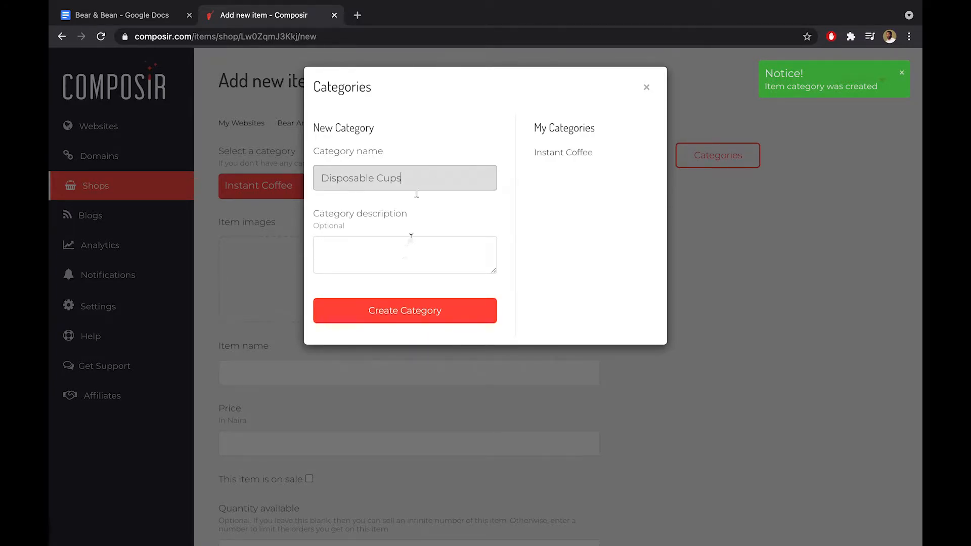
click(411, 237)
text(Dispo)
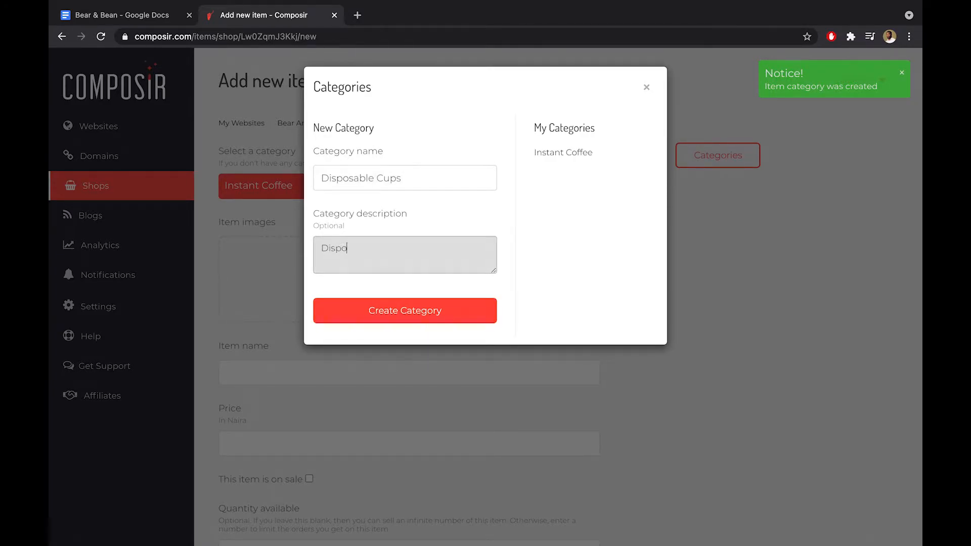
text(sable coffee cups)
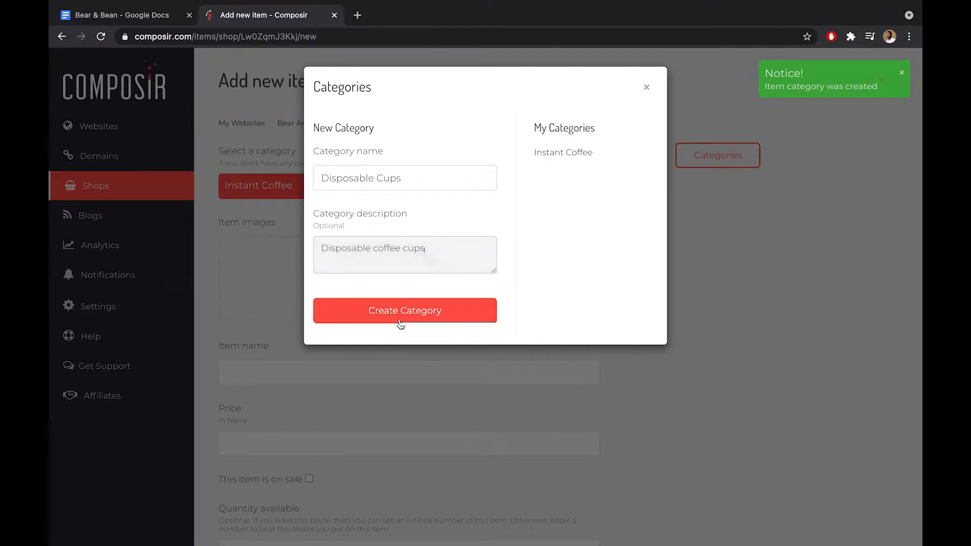
click(402, 312)
Step: Create an item category named Coffee Mugs with the description "Coffee mugs"
click(727, 155)
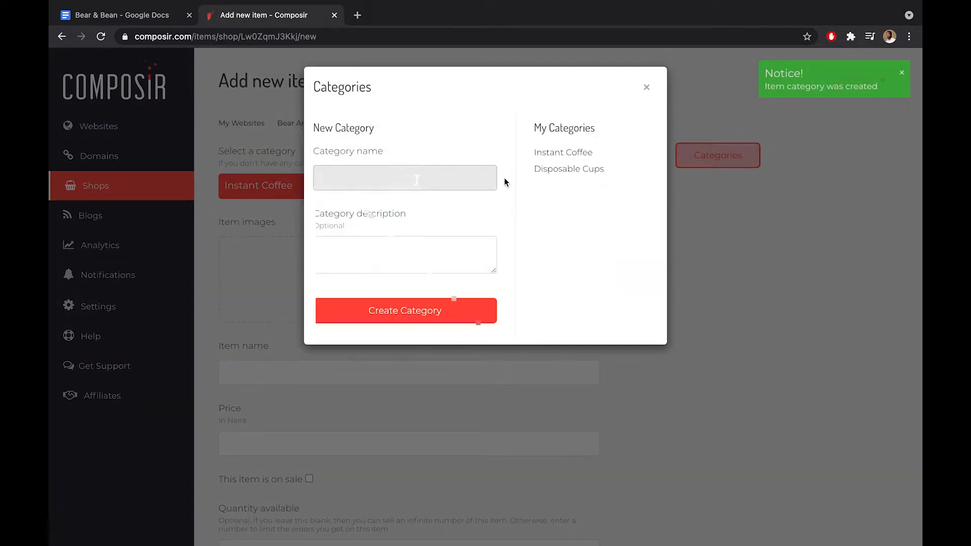
click(413, 181)
text(Coffee Mugs)
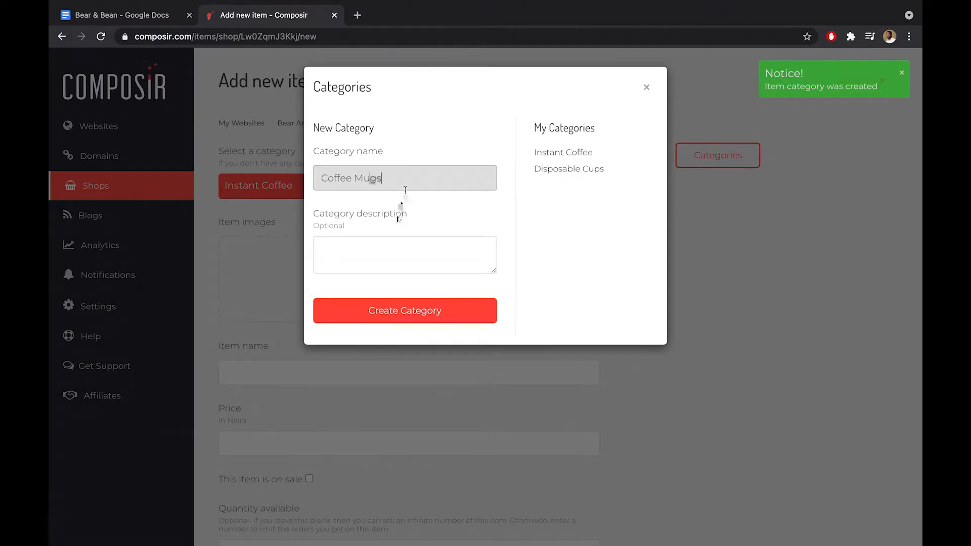
click(393, 239)
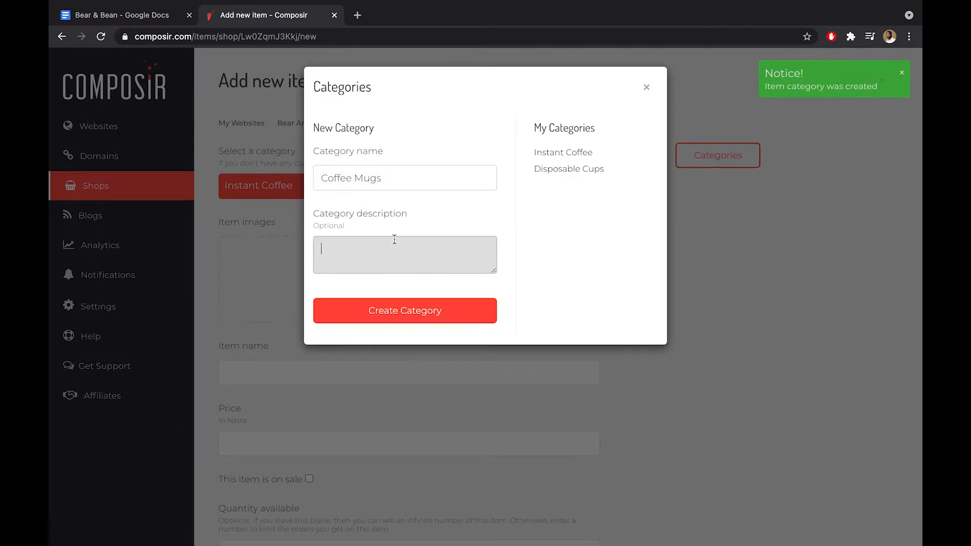
text(Coffee mugs)
click(388, 310)
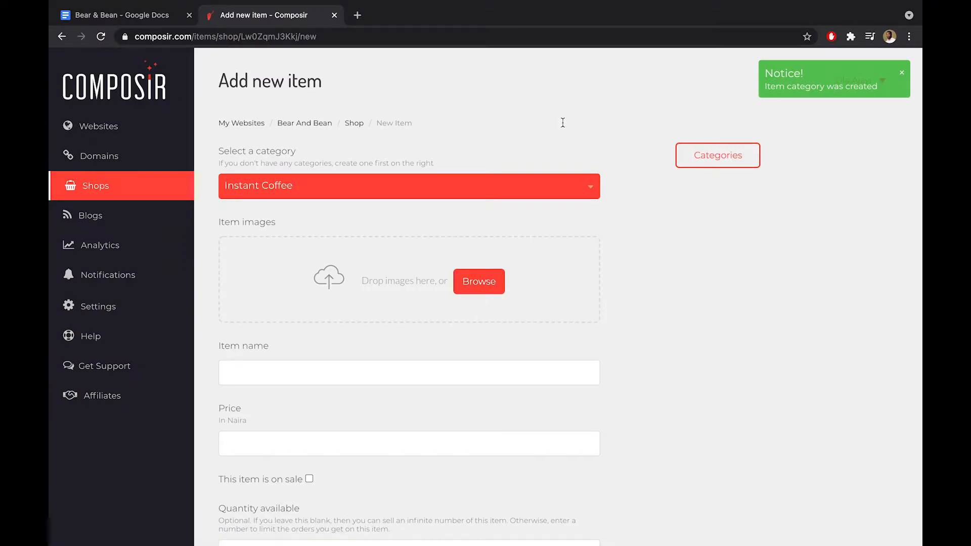
Step: Review the item category choices and add mug-2.jpg from the Mug 2 folder in products as the new item's image
click(516, 186)
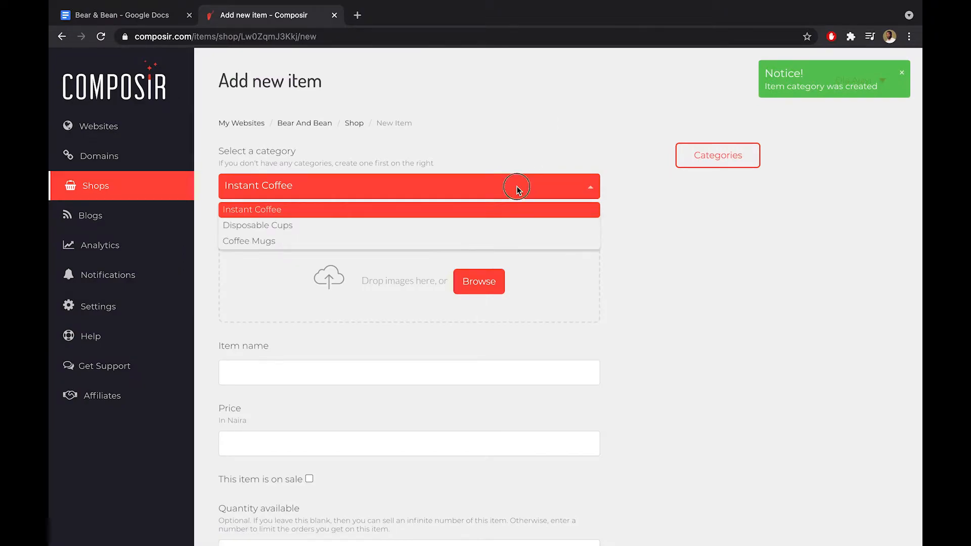
click(517, 186)
click(474, 286)
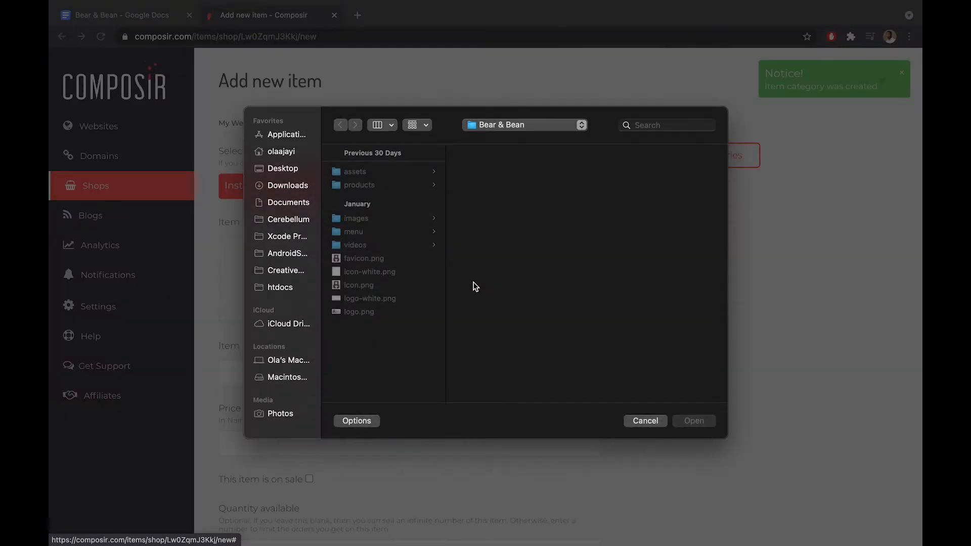
click(365, 183)
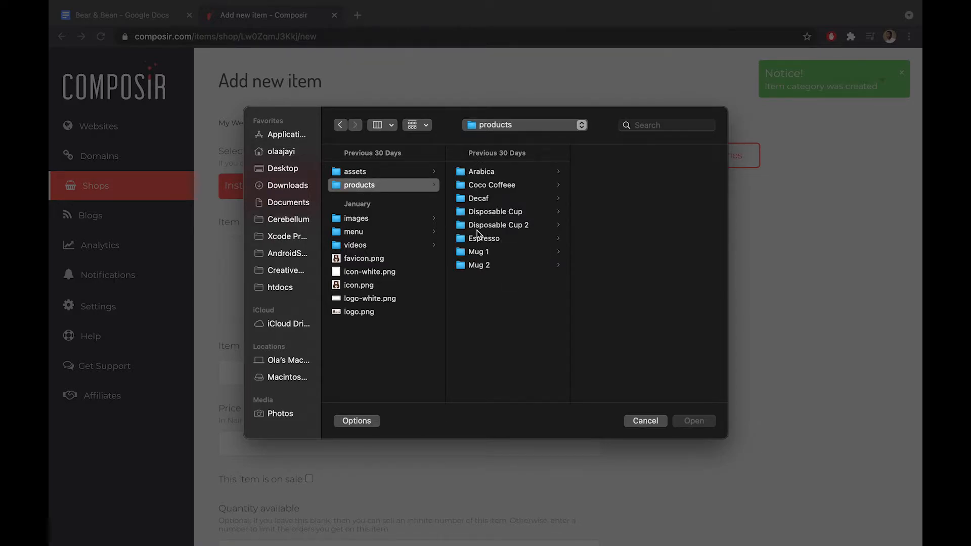
click(484, 252)
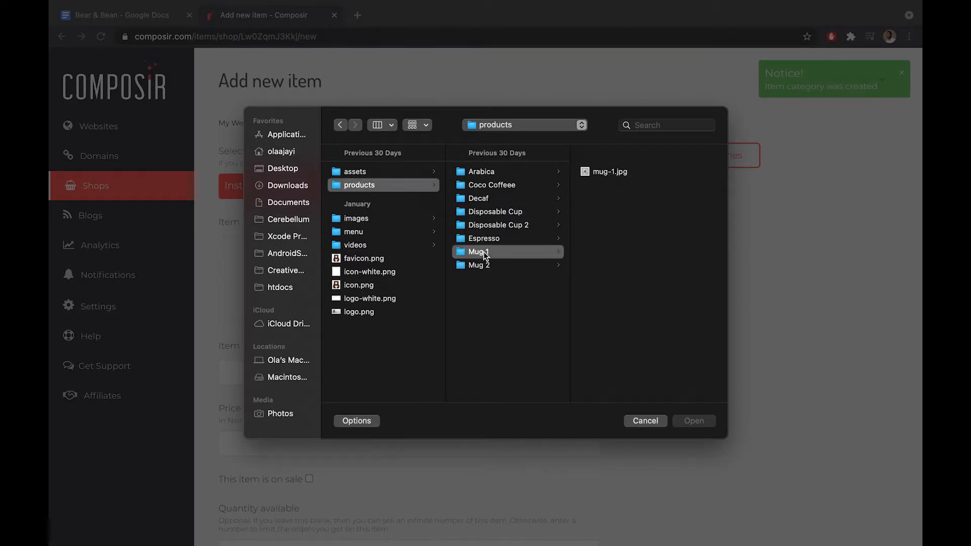
click(510, 265)
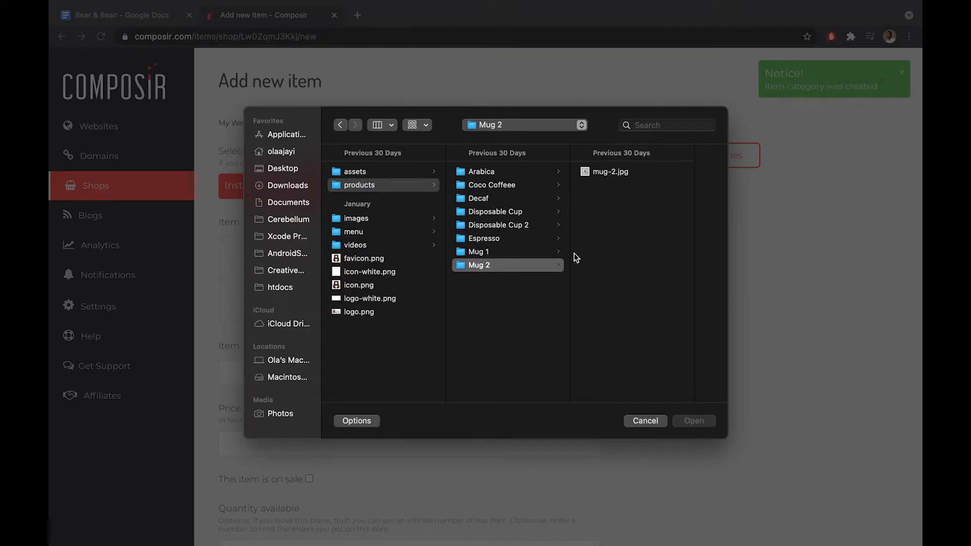
click(607, 176)
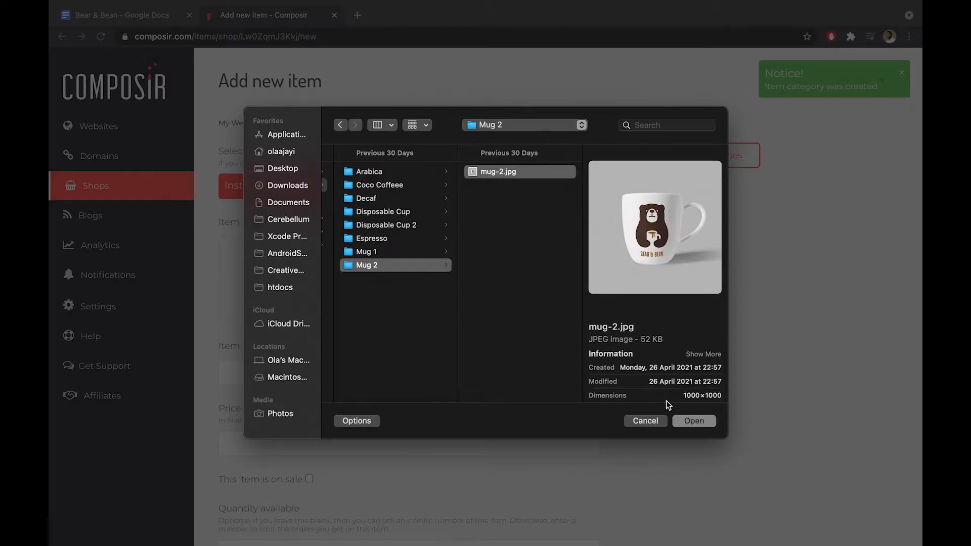
click(692, 423)
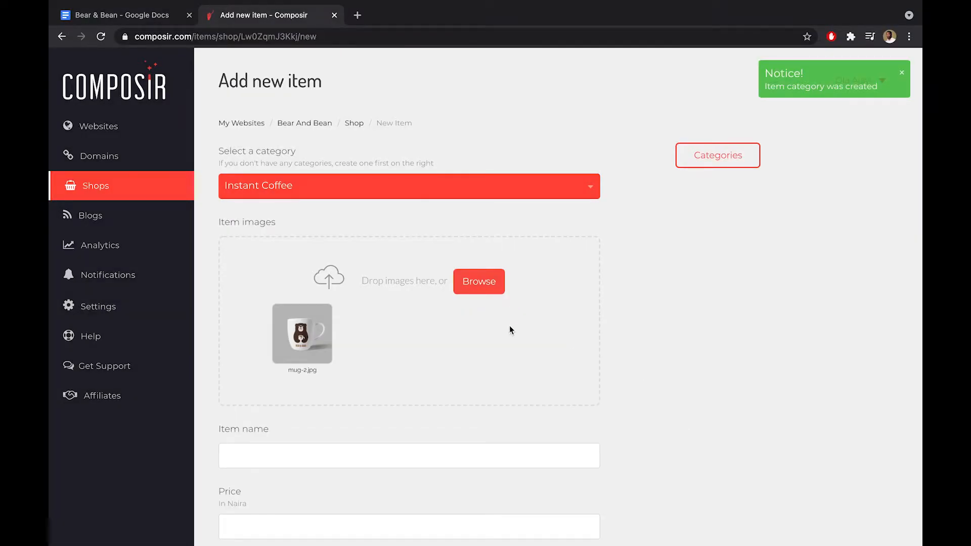
Step: Copy the heading "Rounded Coffee Mug" from the Bear & Bean Google Doc and enter it as the new item's name in Composir
scroll(554, 365, down, 4)
click(523, 271)
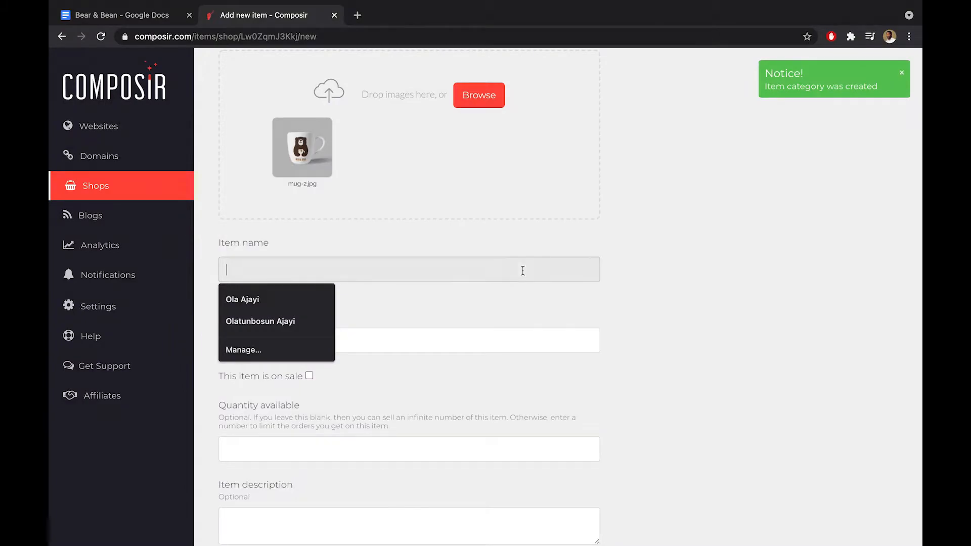
click(156, 15)
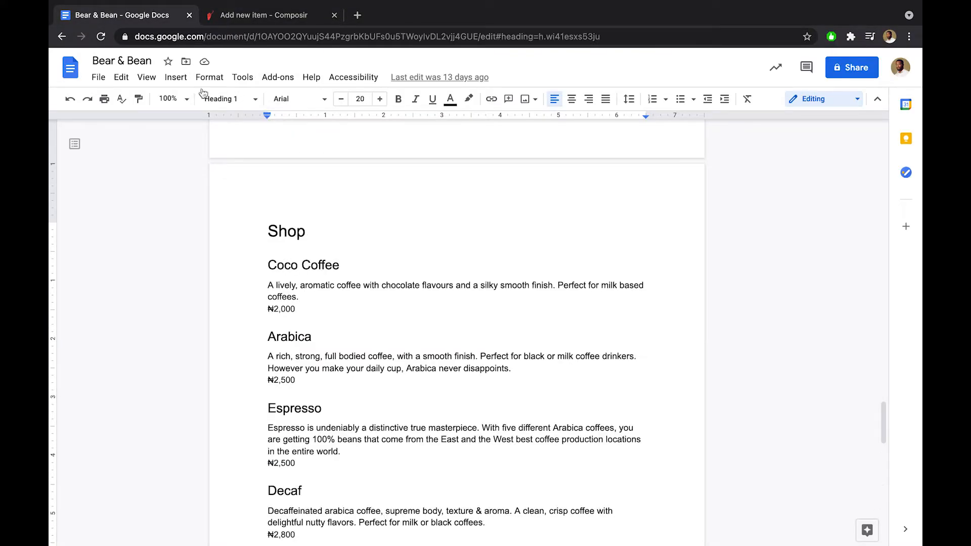
scroll(312, 284, down, 12)
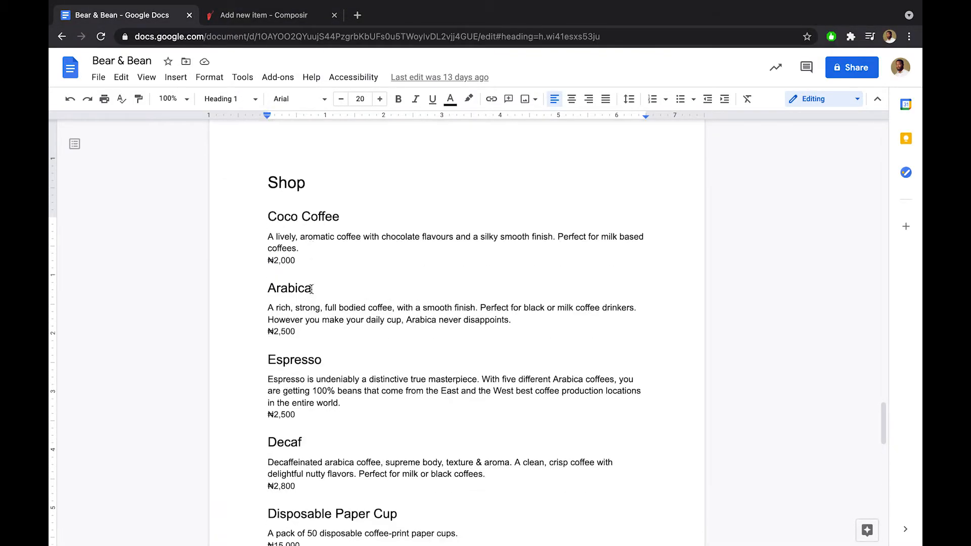
drag(390, 383, 263, 371)
key(ctrl+c)
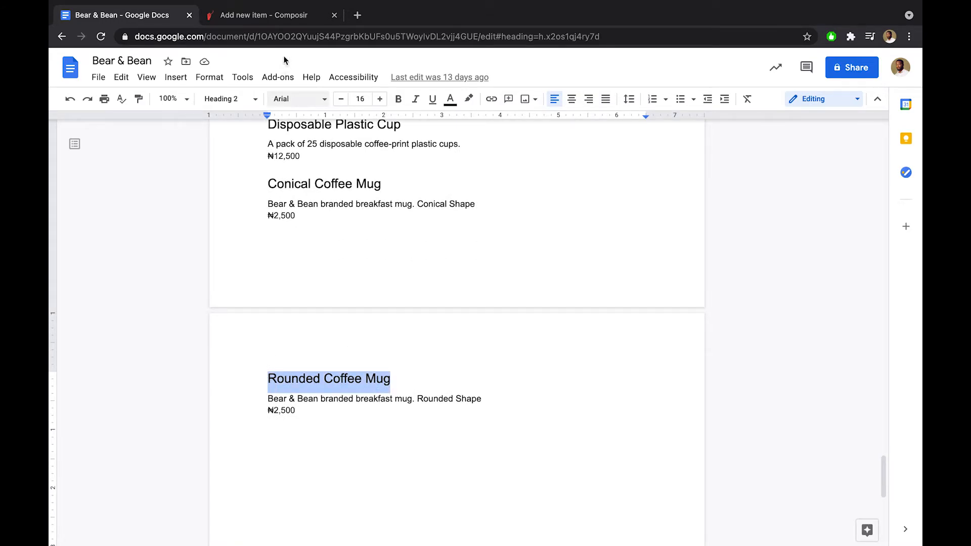
click(296, 19)
key(ctrl+v)
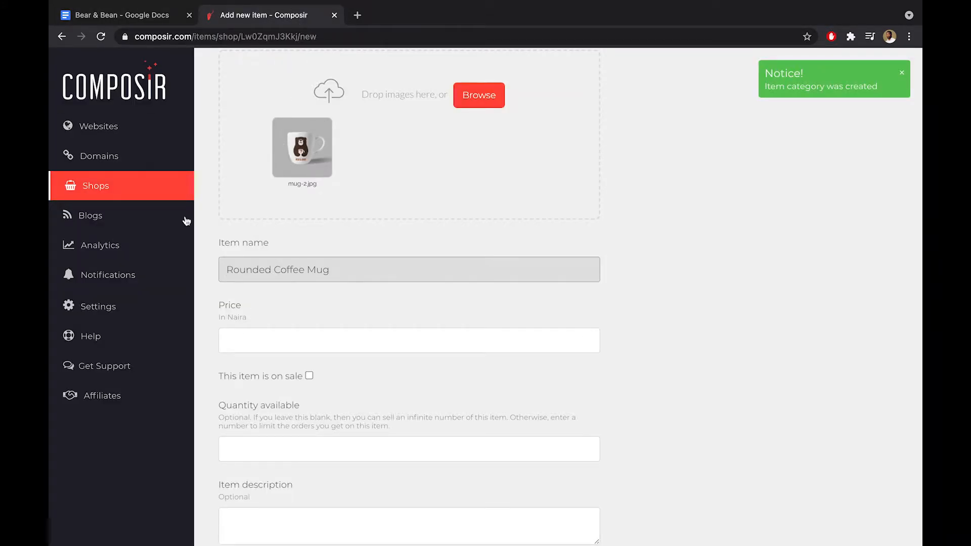
Step: Copy the Rounded Coffee Mug description from the Bear & Bean Google Doc and return to the new item form in Composir
click(147, 18)
drag(269, 399, 474, 403)
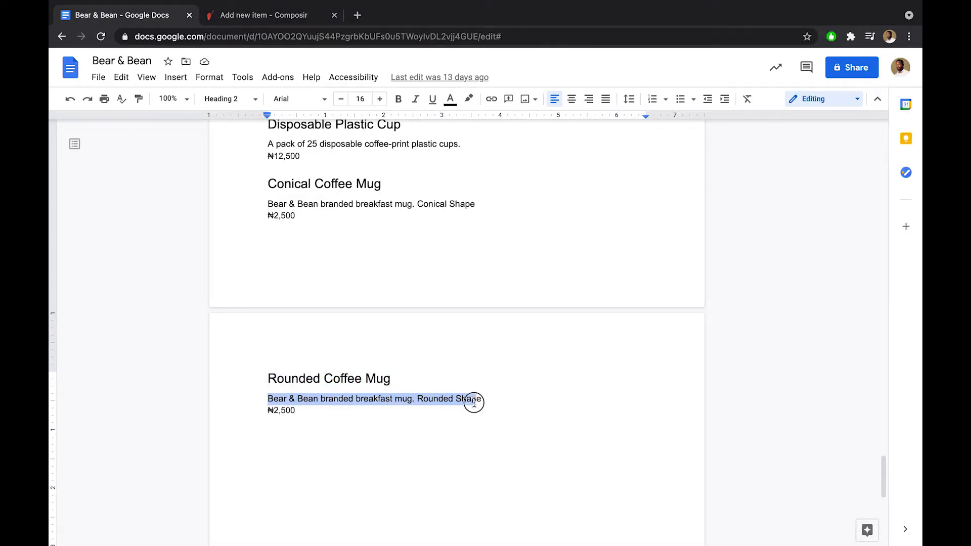
shift+click(484, 401)
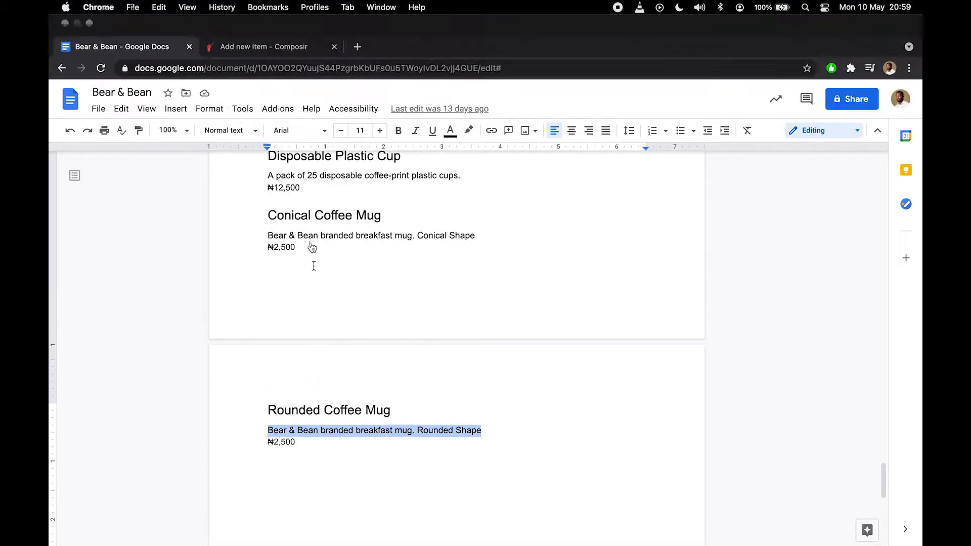
click(282, 19)
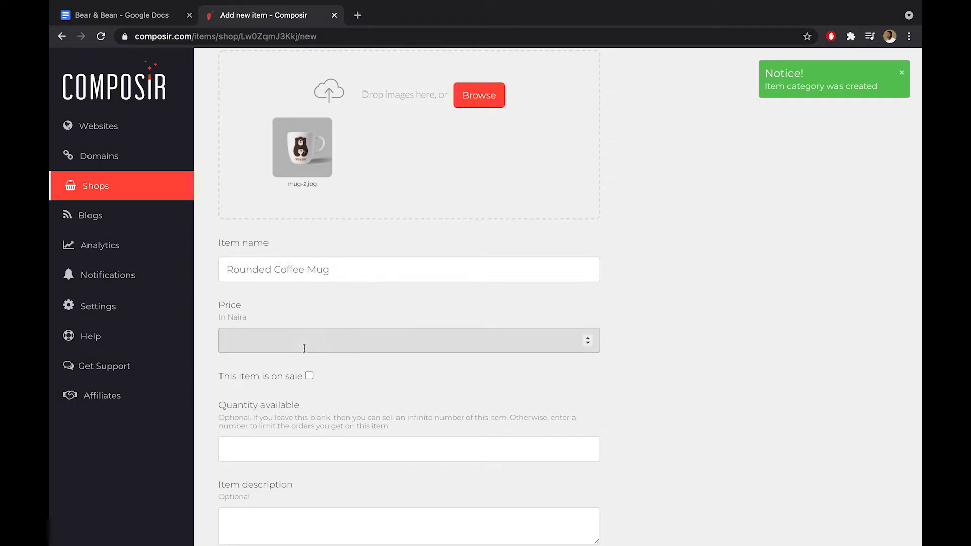
Step: Give the mug a price of 2500, quantity 50 and description "Bear & Bean branded breakfast mug. Rounded Shape", and add it to the shop
scroll(361, 399, down, 3)
scroll(310, 288, down, 1)
click(309, 329)
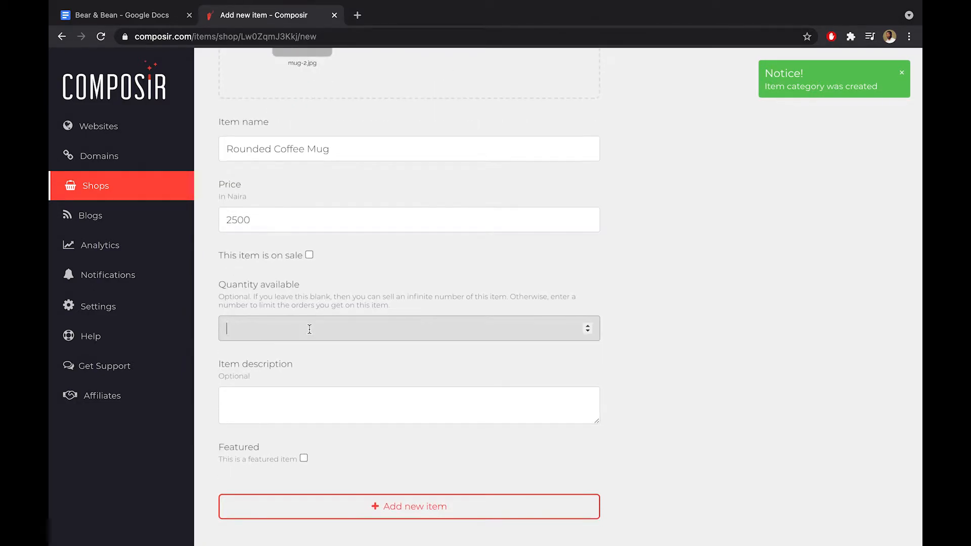
text(50)
key(Tab)
key(super+v)
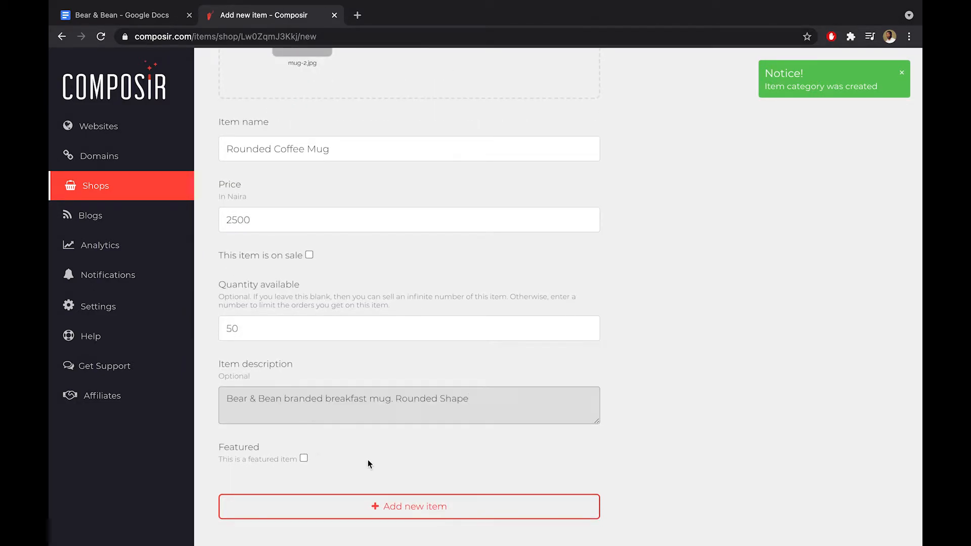
scroll(368, 460, down, 1)
click(368, 483)
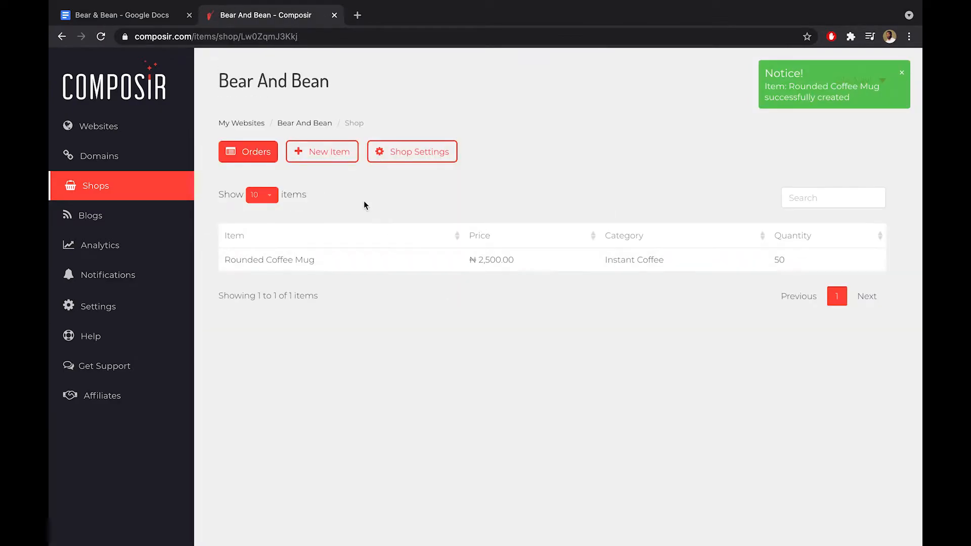
Step: Start a new shop item and add mug-1.jpg from the Mug 1 folder in products as its image
click(334, 157)
click(476, 282)
click(511, 126)
click(510, 142)
click(606, 251)
click(641, 172)
click(689, 423)
scroll(672, 404, down, 3)
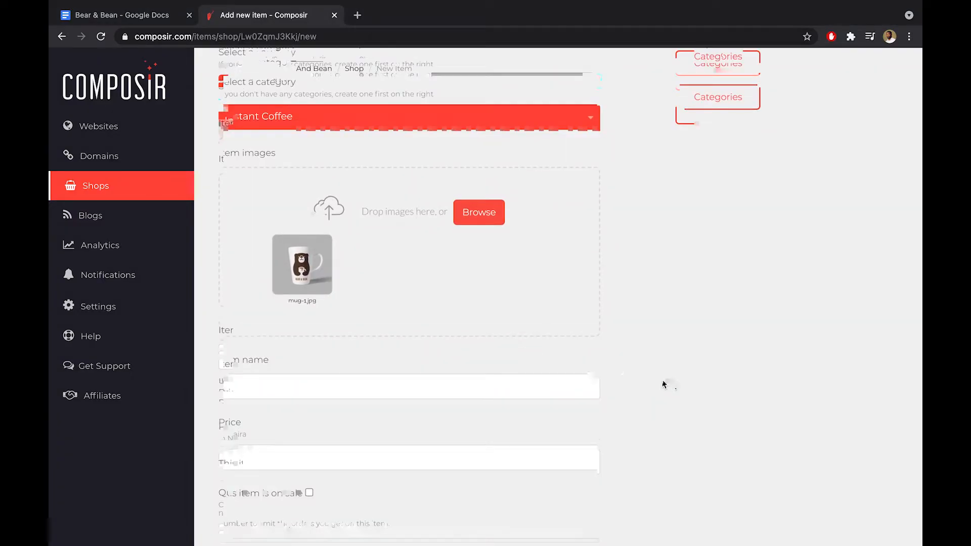
Step: Copy the heading "Conical Coffee Mug" from the Bear & Bean Google Doc and enter it as the item name in Composir
click(152, 15)
scroll(333, 255, up, 1)
drag(383, 220, 270, 224)
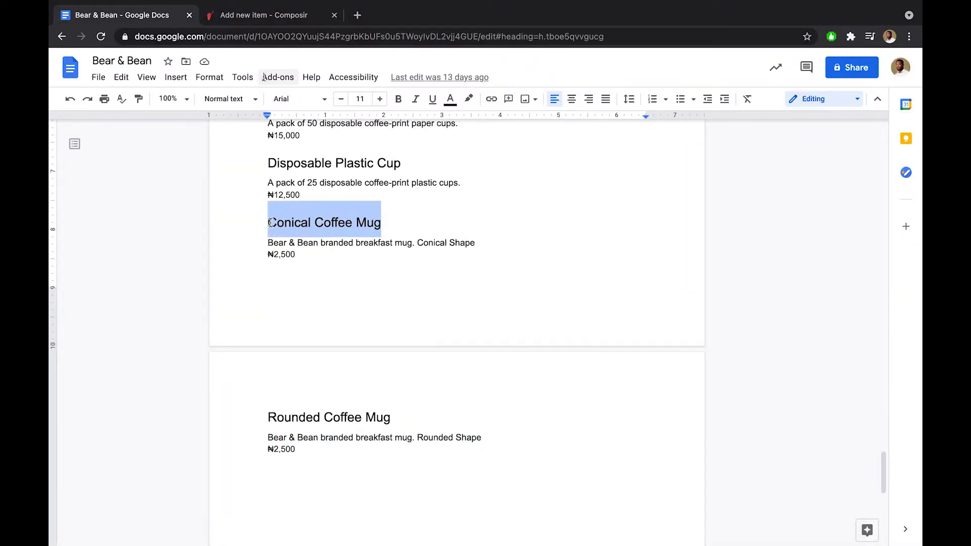
click(263, 16)
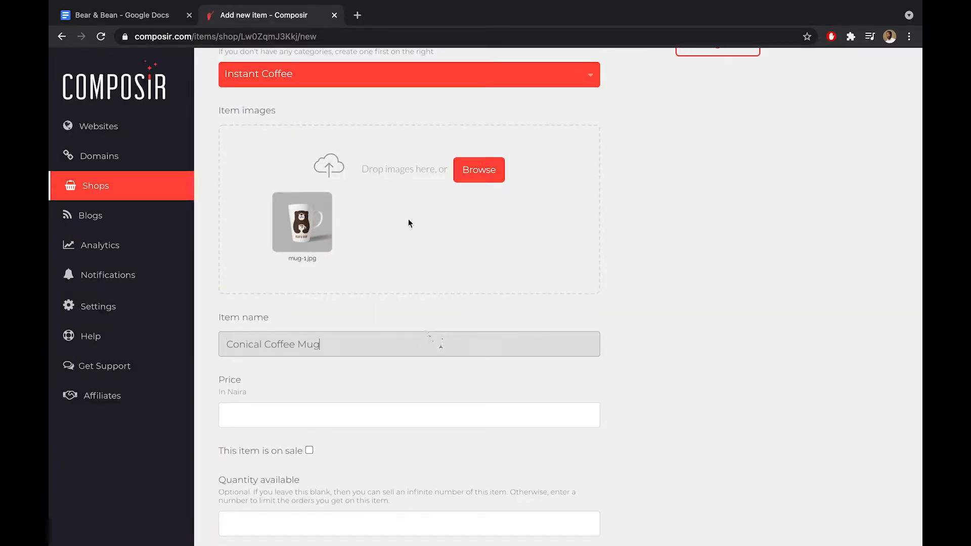
Step: Assign the Conical Coffee Mug to the Coffee Mugs category, with a price of 2500 and quantity 50
click(406, 77)
click(396, 129)
scroll(506, 303, down, 1)
click(498, 358)
text(2500)
click(364, 461)
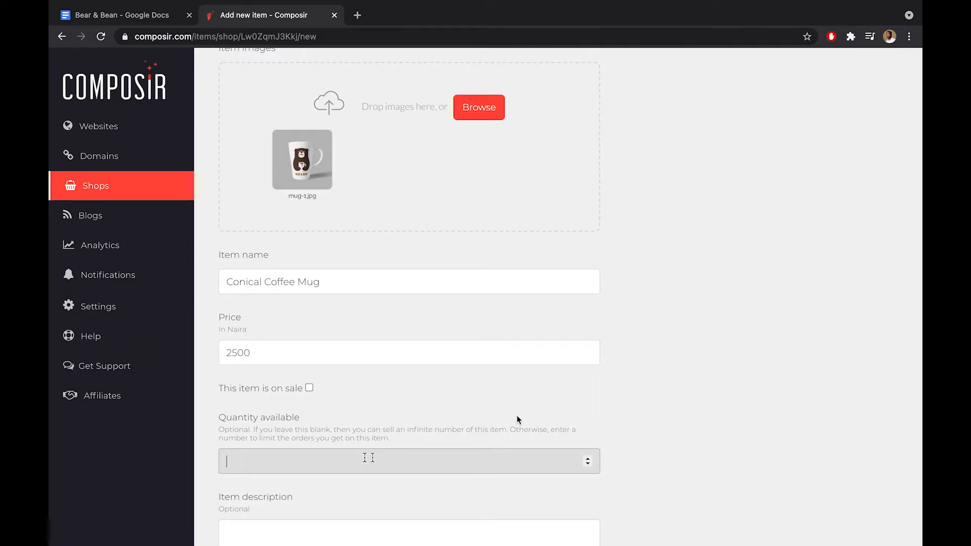
text(50)
Step: Copy the description "Bear & Bean branded breakfast mug. Conical Shape" from the Google Doc into the item's description and add the item
scroll(687, 384, down, 3)
click(506, 394)
click(150, 19)
drag(268, 242, 476, 244)
key(ctrl+c)
click(271, 15)
key(ctrl+v)
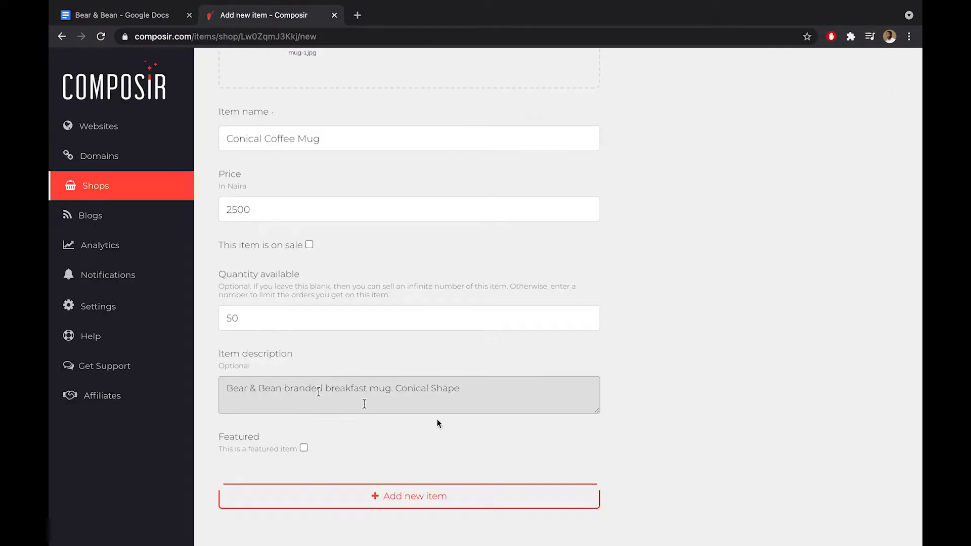
scroll(437, 422, down, 1)
click(442, 483)
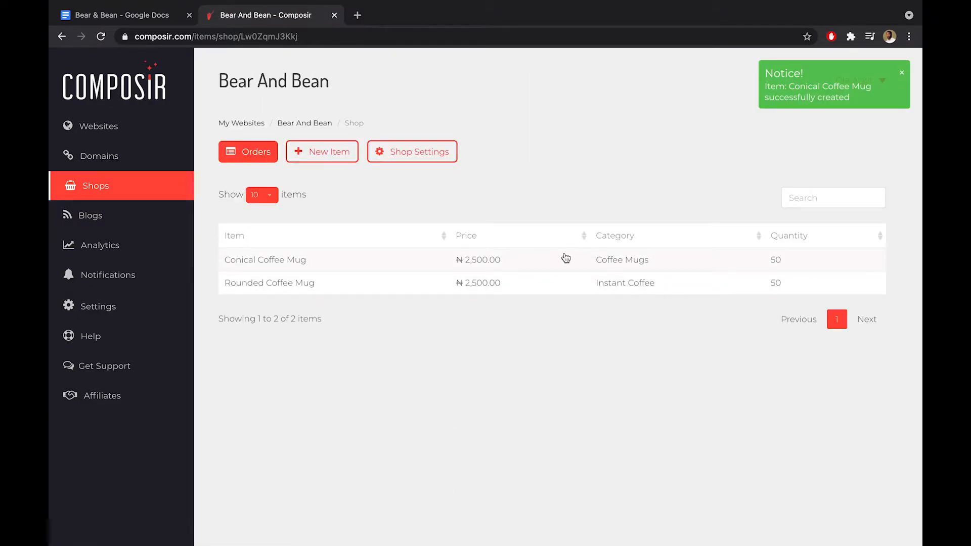
Step: Change the Rounded Coffee Mug item's category to Coffee Mugs, save the update and return to the shop's item list
click(568, 279)
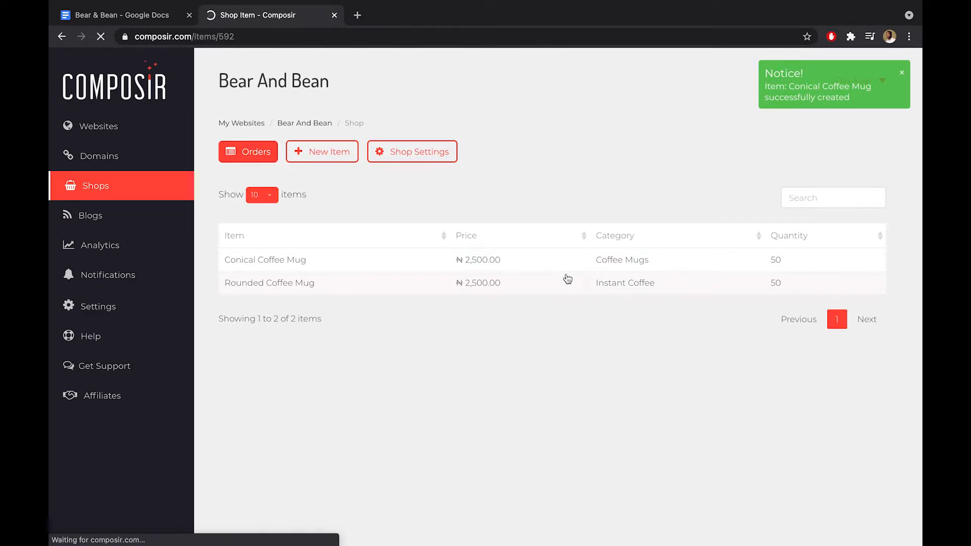
click(441, 276)
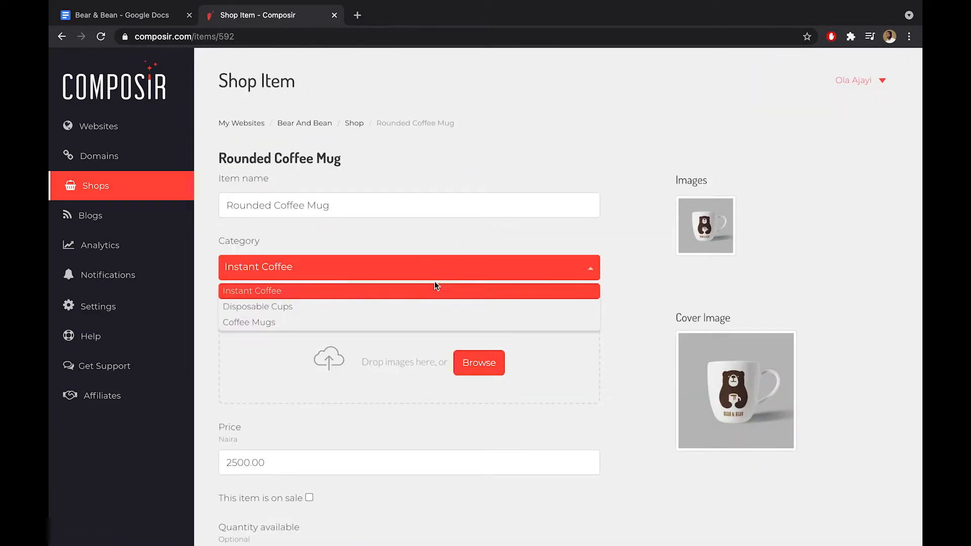
click(412, 327)
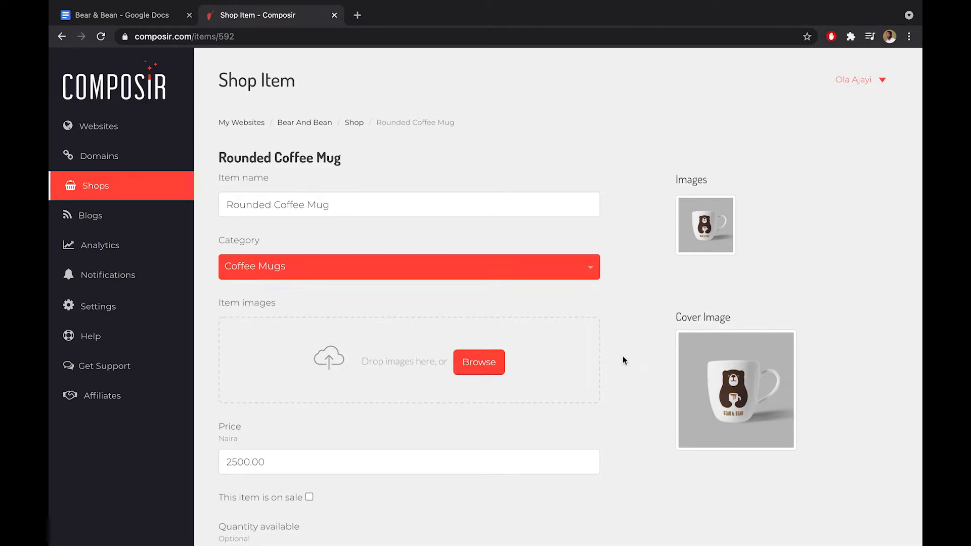
scroll(623, 357, down, 6)
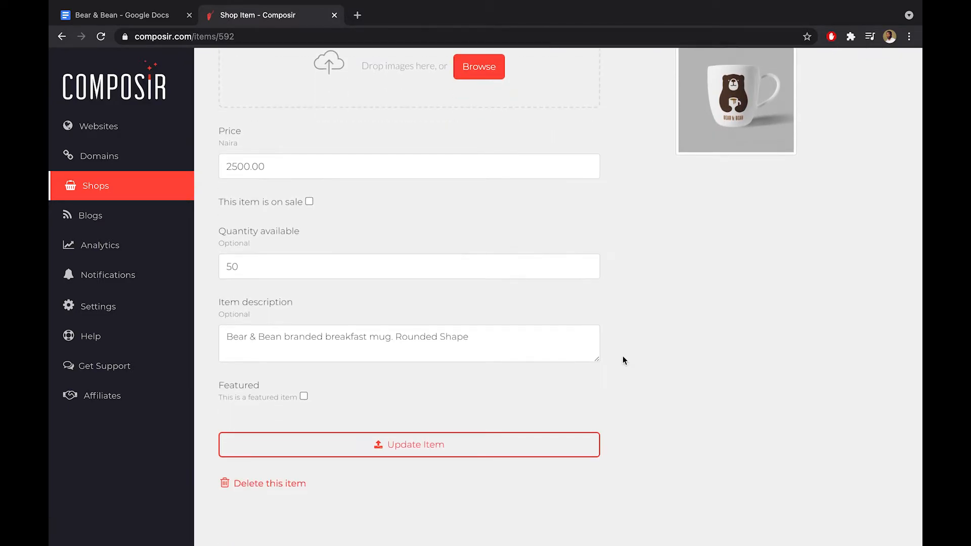
click(560, 444)
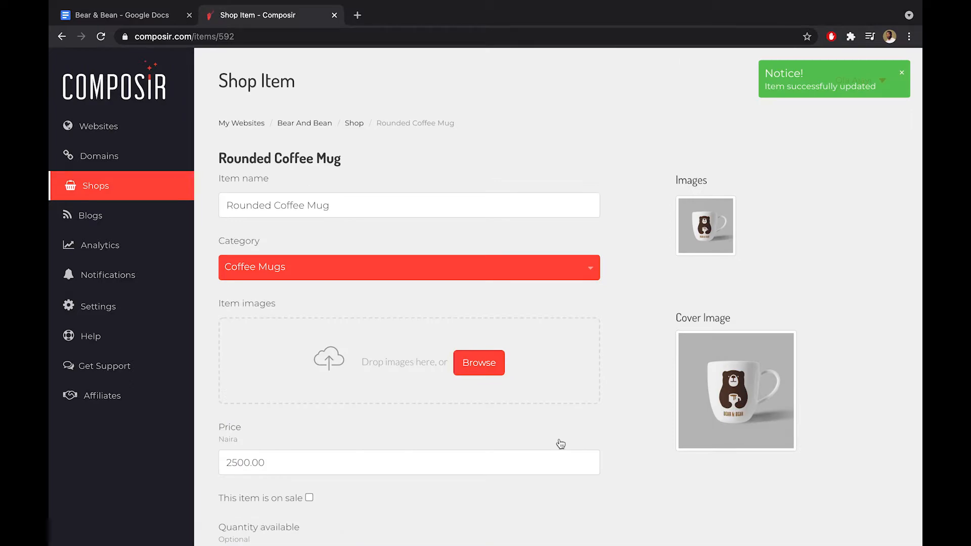
click(354, 124)
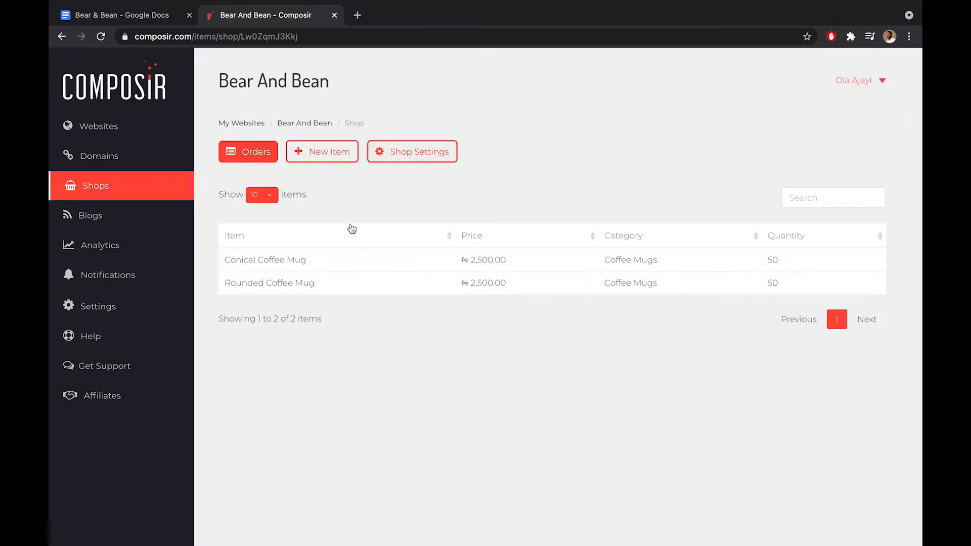
Step: Start a new item in the Disposable Cups category, named "Disposable Plastic Cup" with the heading copied from the Google Doc
click(320, 155)
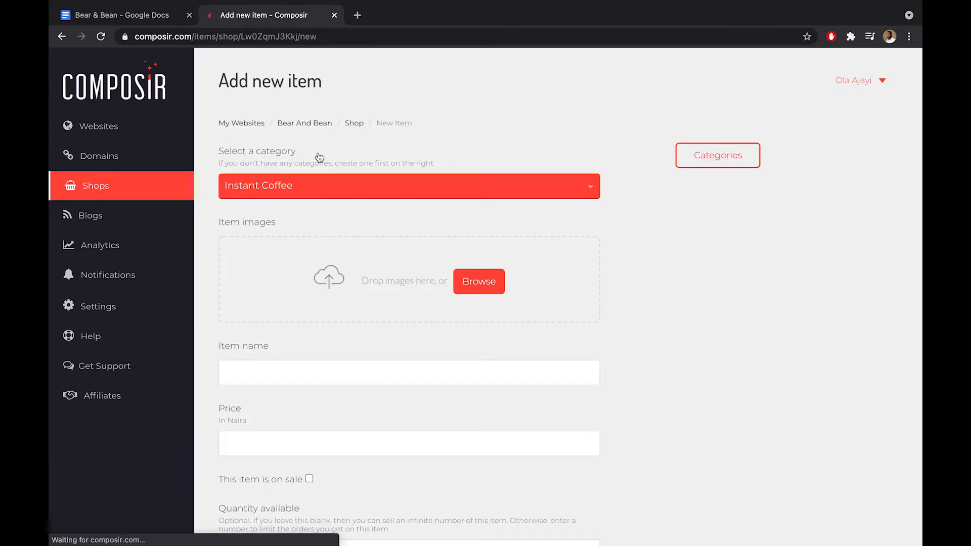
click(276, 192)
click(276, 223)
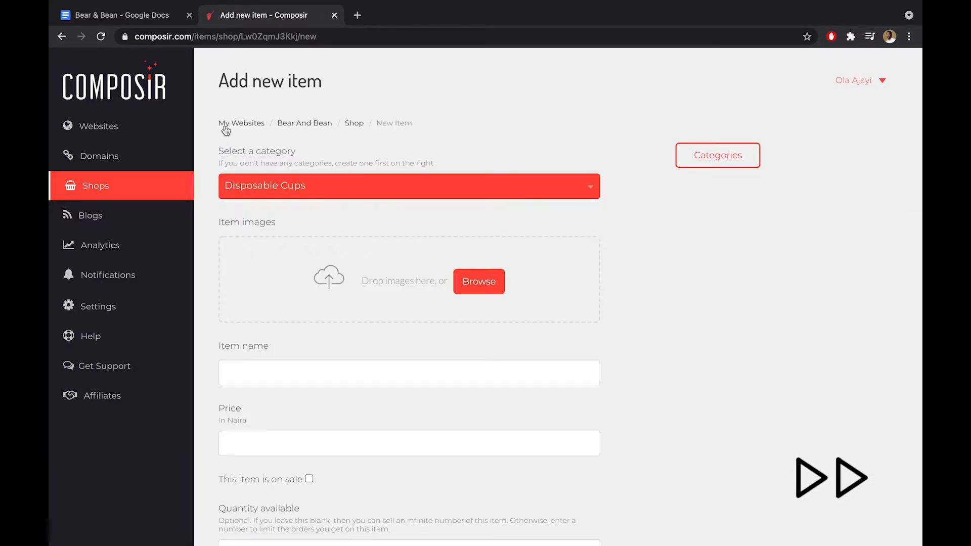
click(152, 15)
drag(264, 205, 398, 208)
key(ctrl+c)
click(263, 16)
click(290, 374)
key(ctrl+v)
Step: Copy the Disposable Plastic Cup description from the Google Doc and set the item's price in Composir to 12500
scroll(291, 374, down, 2)
click(145, 15)
drag(268, 226, 461, 226)
key(ctrl+c)
click(275, 17)
click(399, 390)
text(12500)
Step: Set the quantity to 100 and the description to "A pack of 25 disposable coffee-print plastic cups.", and try to add the item
scroll(434, 459, down, 3)
click(424, 367)
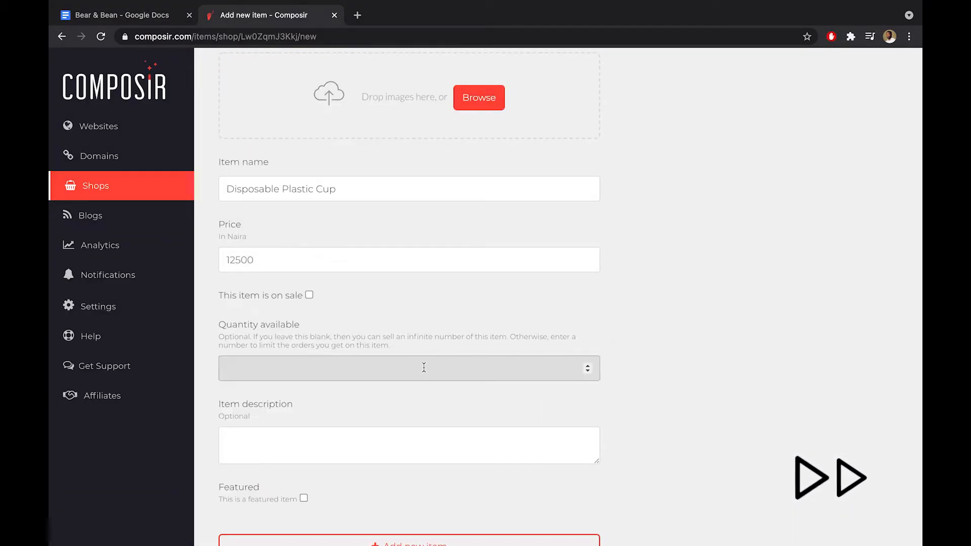
text(100)
click(399, 449)
key(ctrl+v)
scroll(399, 449, down, 2)
click(439, 481)
Step: Attach the product image from the Disposable Cup 2 folder to the Disposable Plastic Cup and add the item to the shop
scroll(455, 314, up, 3)
click(478, 164)
click(618, 226)
drag(670, 212, 680, 170)
click(693, 421)
scroll(694, 421, down, 3)
click(576, 485)
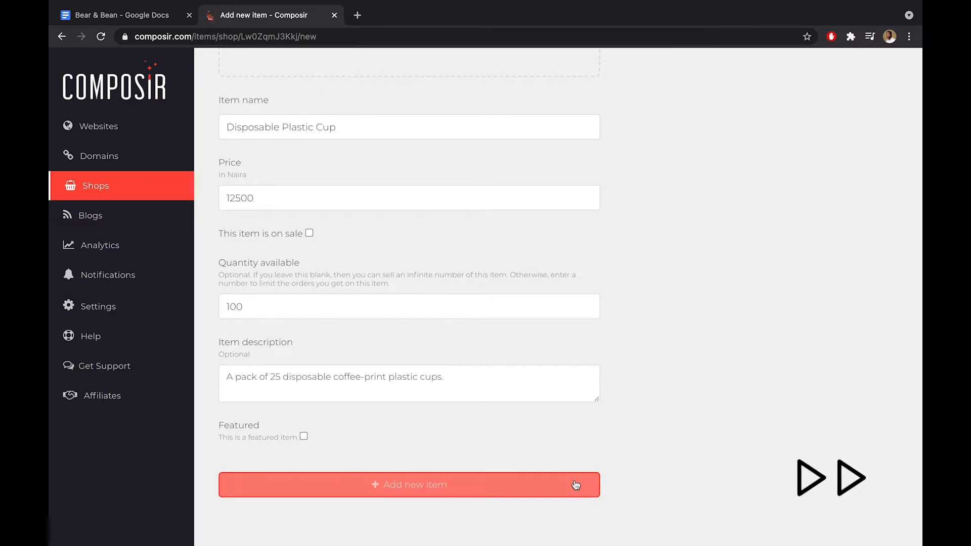
Step: Start a new item in the Disposable Cups category and copy the heading "Disposable Paper Cup" from the Google Doc
click(321, 151)
click(152, 20)
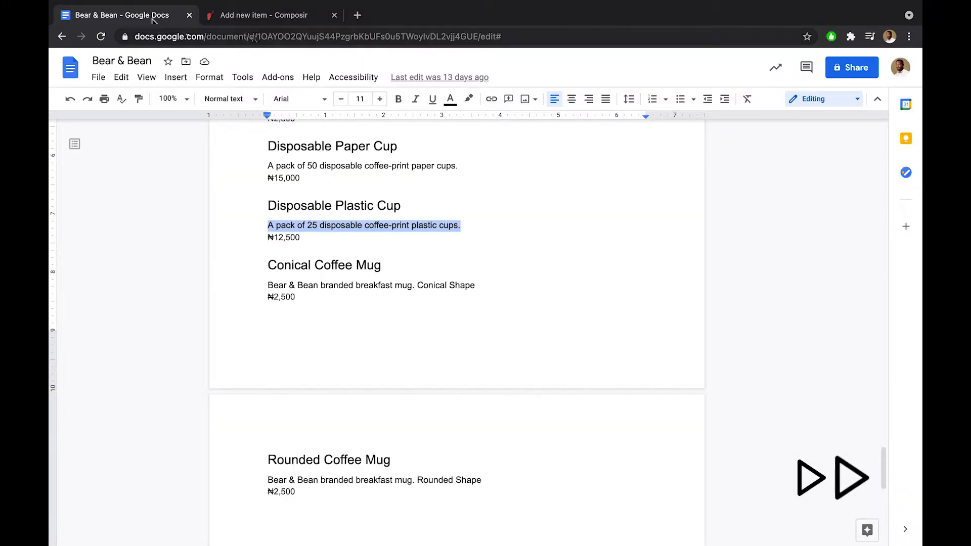
drag(268, 146, 398, 147)
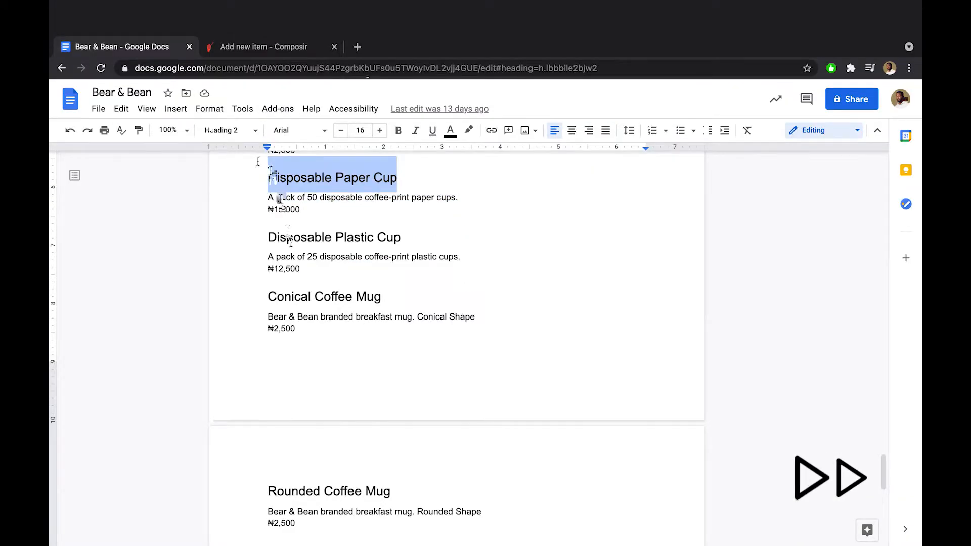
click(263, 15)
click(344, 190)
click(334, 224)
Step: Add disposable-cup.jpg from the Disposable Cup folder in products as the new item's image
scroll(389, 346, down, 1)
click(468, 252)
click(498, 126)
click(499, 142)
click(630, 213)
click(653, 172)
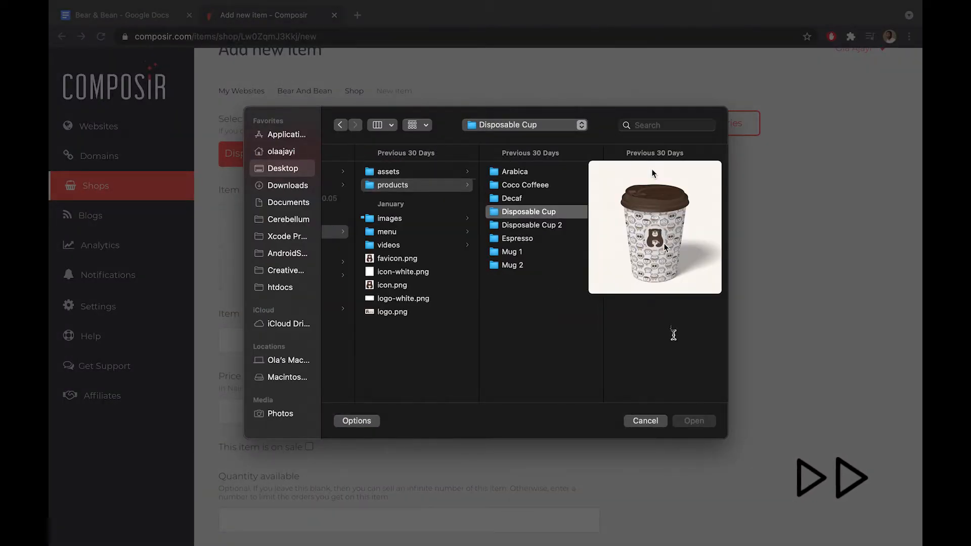
click(692, 420)
Step: Name the item "Disposable Paper Cup" and price it at 15000, copying its description from the Google Doc
scroll(645, 412, down, 2)
click(536, 328)
key(super+v)
click(526, 395)
click(153, 21)
drag(268, 166, 456, 168)
click(256, 17)
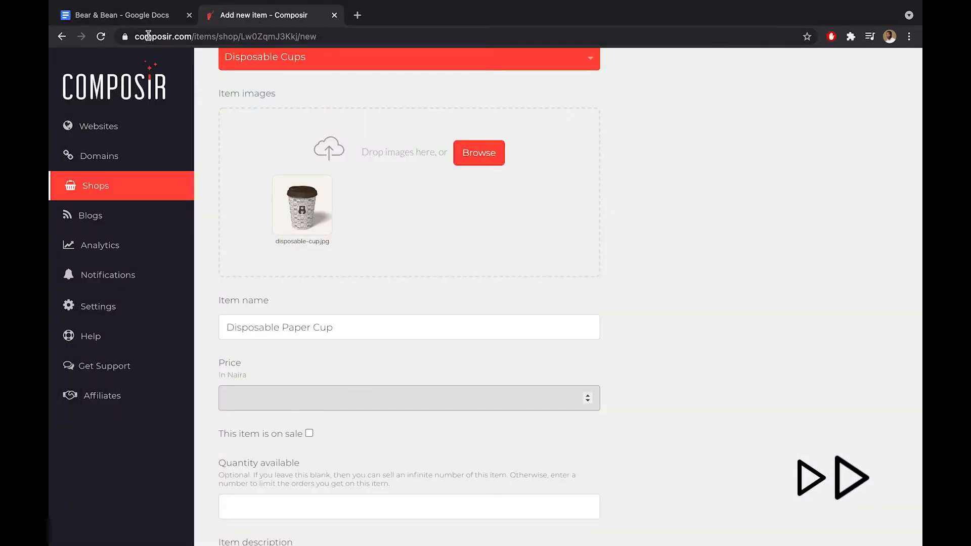
text(15000)
Step: Set the quantity to 100 and the description to "A pack of 50 disposable coffee-print paper cups.", and add the item to the shop
scroll(230, 216, down, 3)
click(283, 381)
text(100)
click(308, 474)
key(super+v)
scroll(308, 480, down, 2)
click(330, 493)
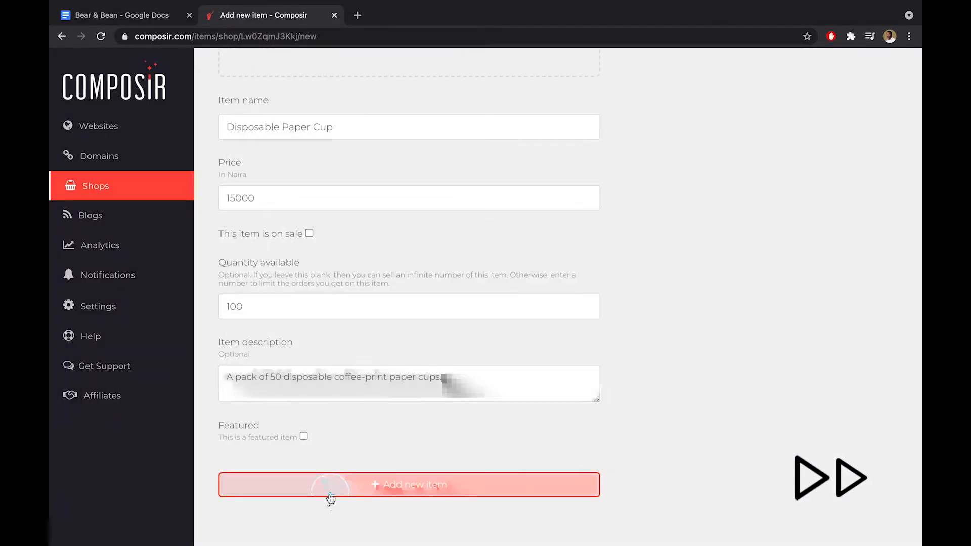
Step: Start a new item in the Instant Coffee category and add espresso-1.jpg and espresso-2.jpg from the Espresso folder as its images
click(325, 150)
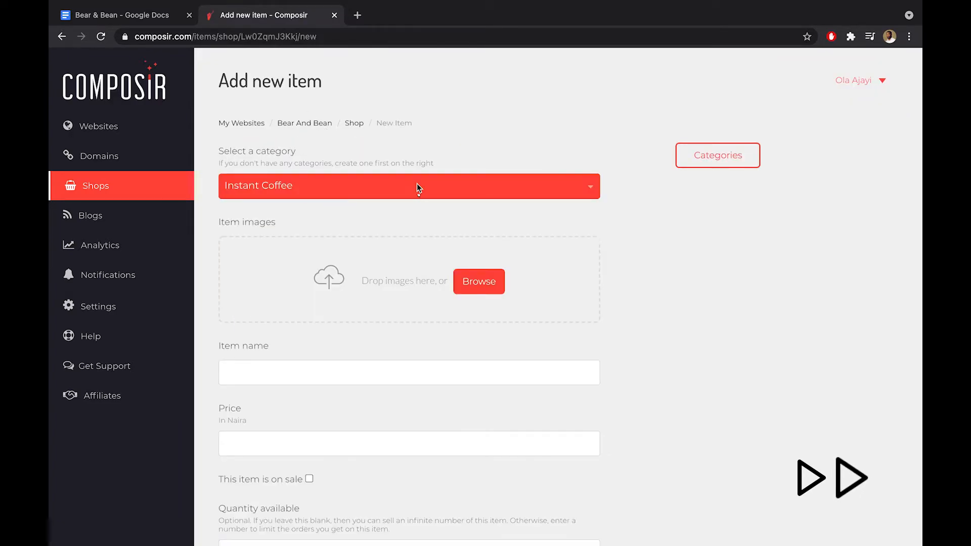
click(478, 281)
click(526, 124)
click(486, 139)
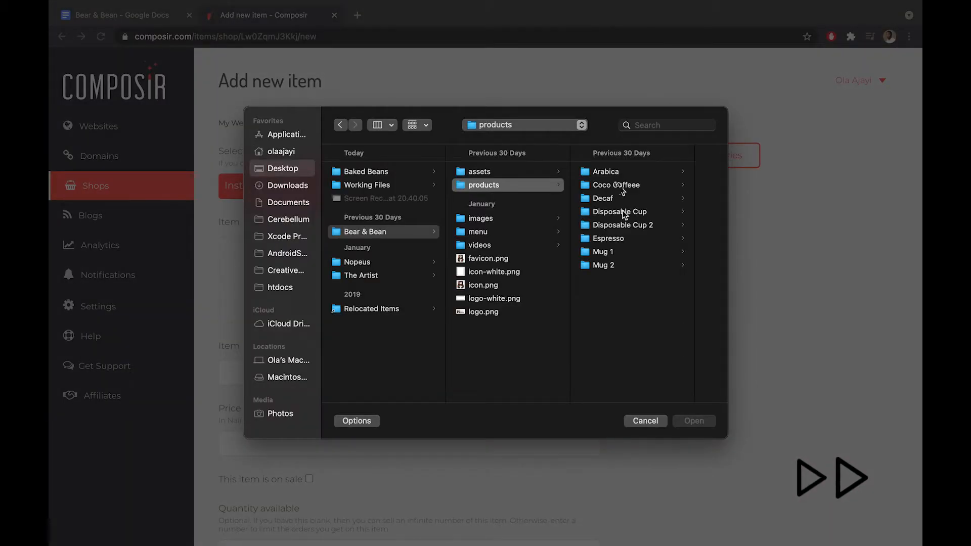
click(619, 185)
click(546, 238)
drag(667, 227, 657, 171)
click(693, 421)
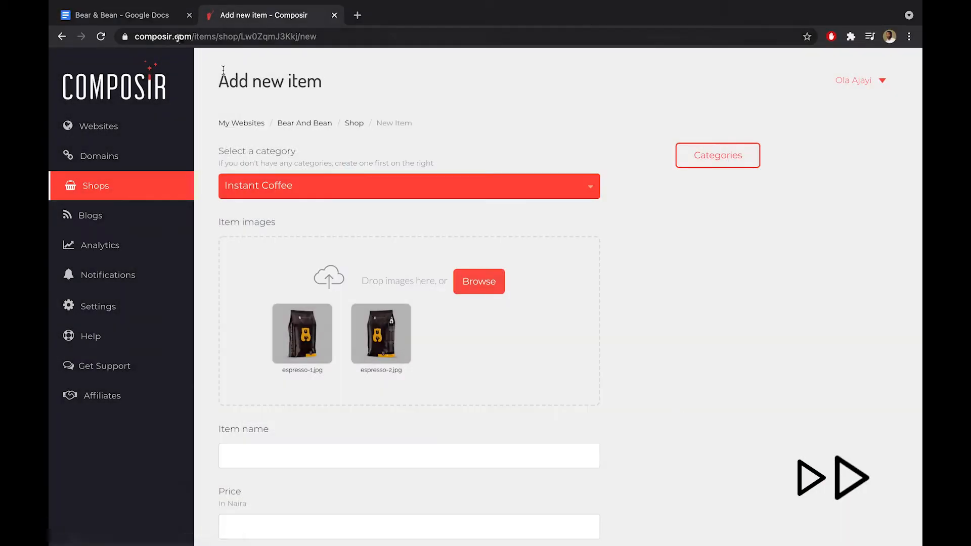
Step: Copy the Espresso item's description from the Bear & Bean Google Doc
scroll(309, 403, down, 2)
click(309, 403)
click(156, 17)
scroll(440, 242, up, 4)
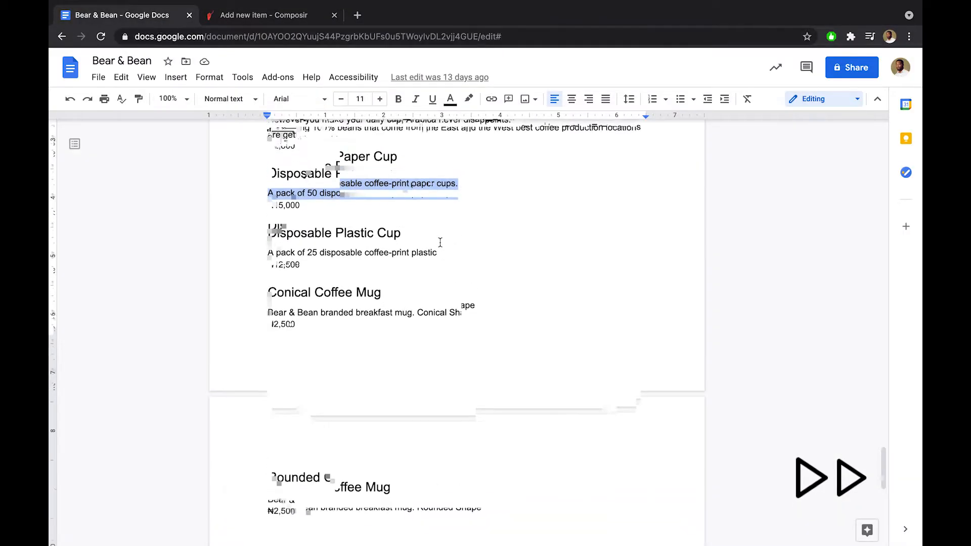
click(287, 16)
click(121, 15)
drag(267, 236, 341, 259)
Step: Name the new Composir shop item "Espresso" and price it at 2500
click(268, 15)
click(353, 412)
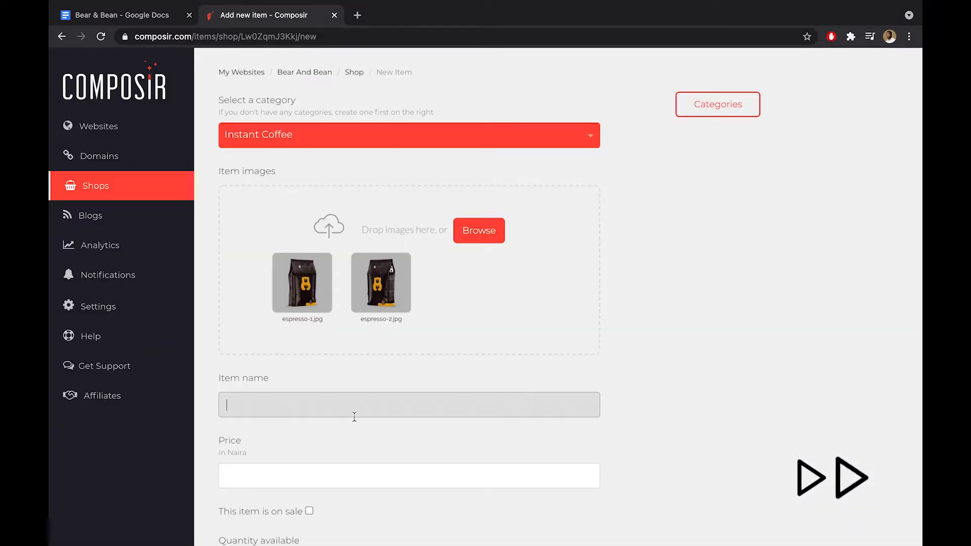
scroll(314, 487, down, 1)
text(Espresso)
scroll(424, 373, down, 1)
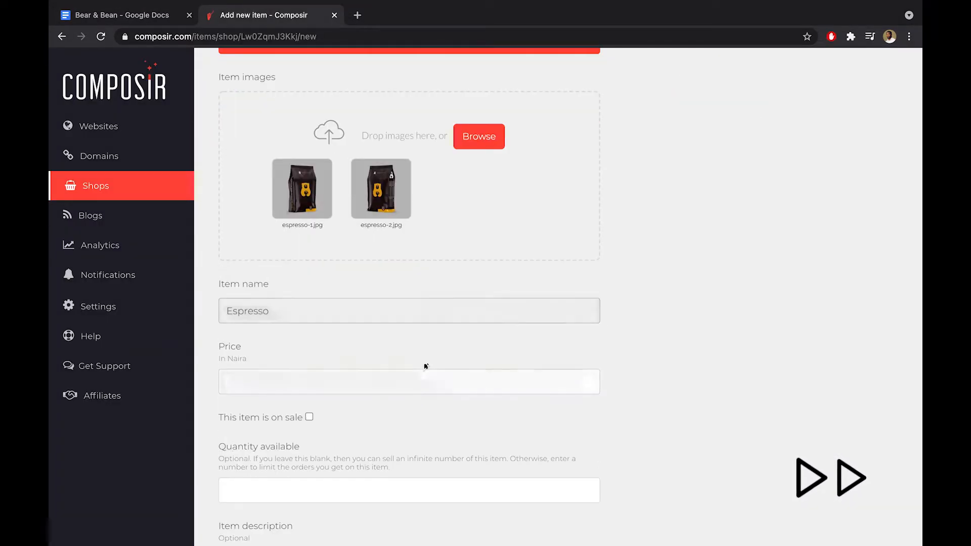
click(423, 374)
text(2)
text(500)
Step: Set the Espresso quantity to 100, paste the copied description, and add the item to the shop
scroll(383, 424, down, 2)
click(383, 412)
text(100)
click(336, 489)
key(super+v)
scroll(620, 394, down, 2)
click(519, 485)
Step: Start a new item named "Decaf" priced at 2800, copying its description from the Google Doc
click(334, 151)
scroll(297, 263, down, 1)
click(121, 16)
drag(267, 319, 496, 331)
click(269, 15)
click(266, 331)
text(Decaf)
key(Tab)
text(2800)
Step: Set the Decaf quantity to 100, paste the copied description, and submit the item
scroll(305, 424, down, 3)
click(306, 401)
text(100)
click(344, 473)
key(super+v)
key(BackSpace)
scroll(652, 421, down, 3)
click(577, 482)
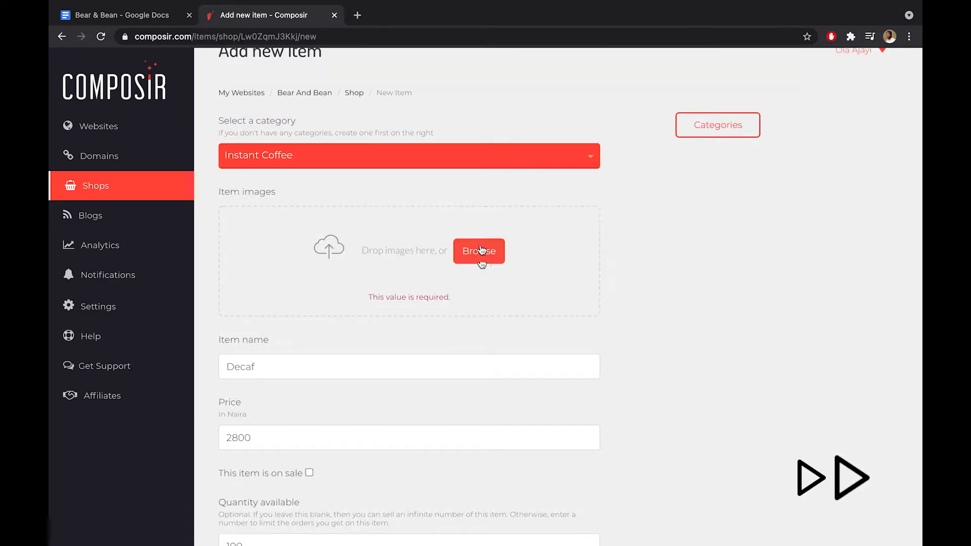
Step: Add decaf-1.jpg, decaf-2.jpg and decaf-3.jpg from the Decaf folder as the item's images and add the item to the shop
click(479, 251)
click(604, 198)
drag(630, 212, 627, 171)
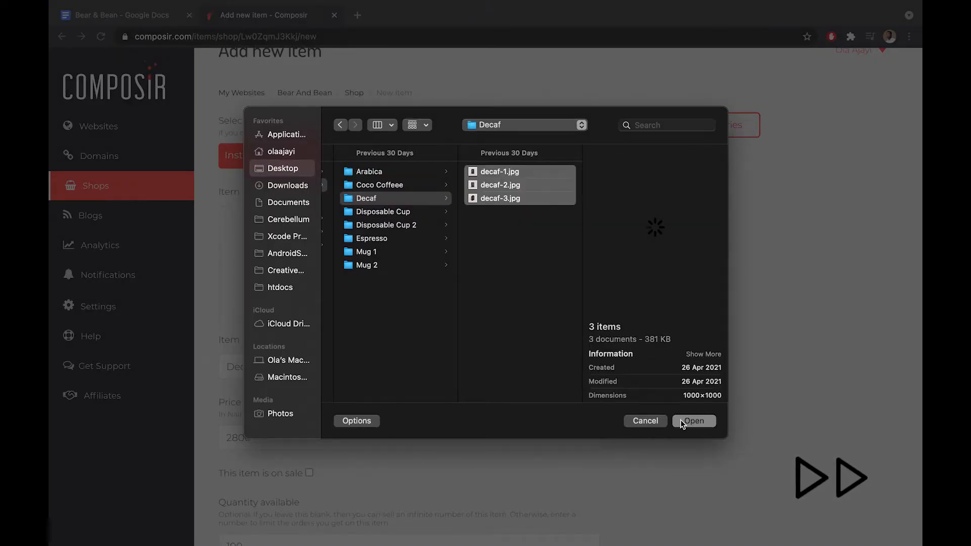
click(684, 422)
scroll(669, 312, down, 5)
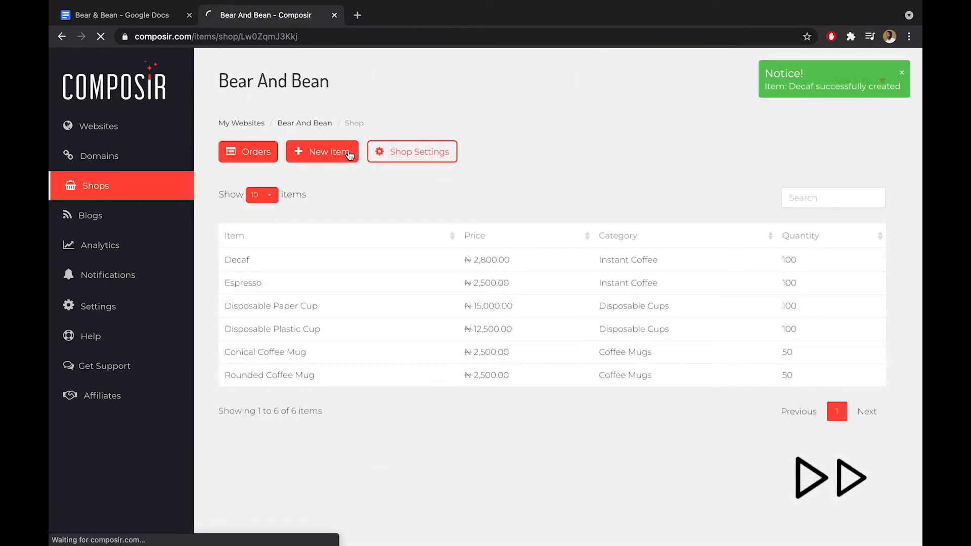
Step: Start another new shop item and copy the Arabica description from the Google Doc
click(321, 152)
click(152, 15)
drag(268, 285, 531, 293)
click(237, 15)
Step: Add arabica-1.jpg and arabica-2.jpg from the Arabica folder as the new item's images
click(492, 285)
click(506, 126)
click(501, 138)
click(608, 172)
click(649, 172)
shift+click(650, 185)
click(682, 420)
Step: Name the item "Arabica", price it at 2500 and set its available quantity to 100
scroll(502, 377, down, 3)
click(503, 356)
text(Arabica)
click(515, 430)
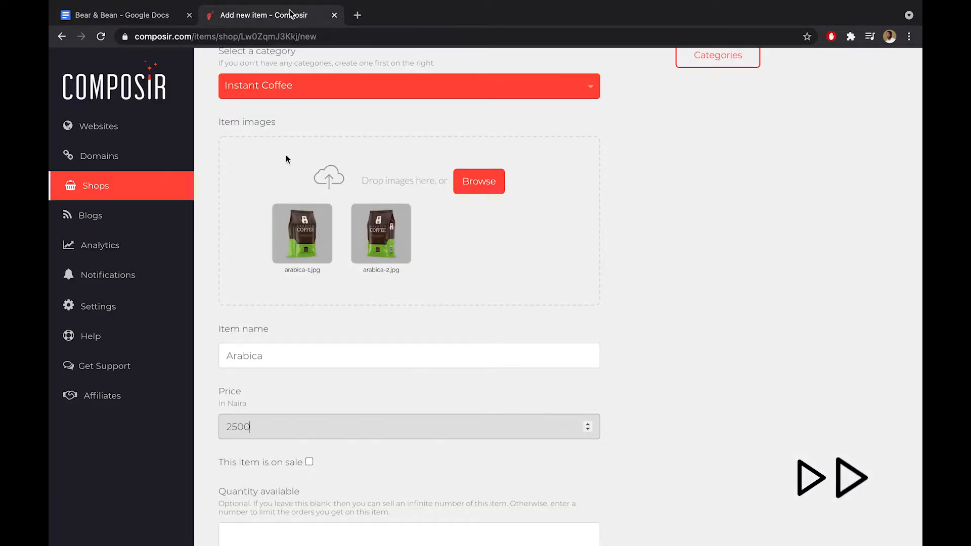
scroll(286, 160, down, 4)
click(323, 355)
text(100)
click(358, 426)
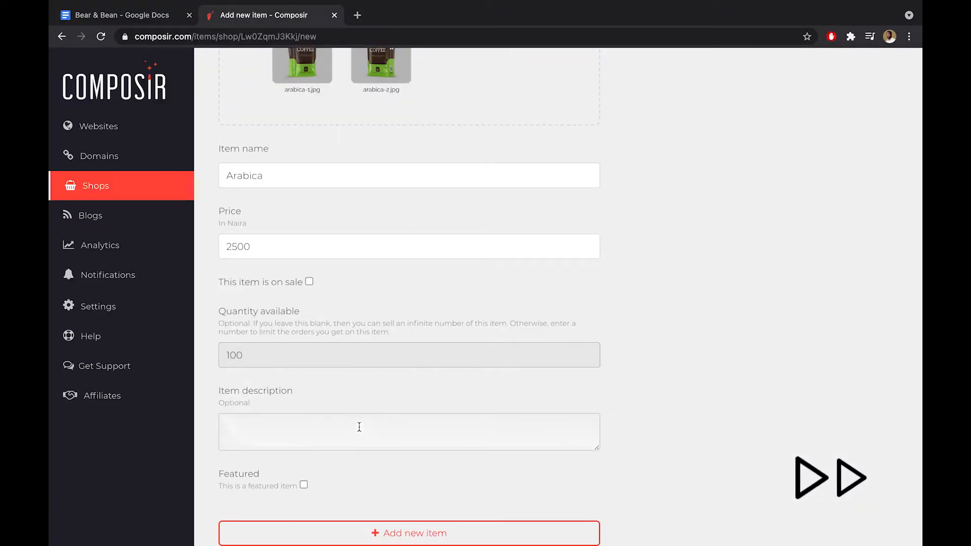
Step: Paste the copied Arabica description and add the item to the shop
key(super+v)
right_click(481, 508)
click(452, 486)
click(452, 447)
scroll(451, 443, down, 1)
click(450, 493)
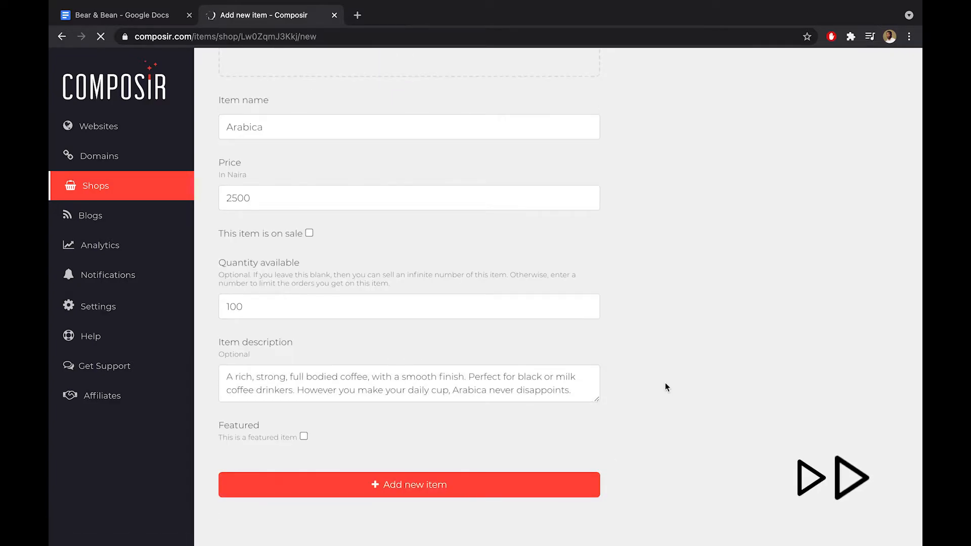
Step: Start a new shop item and copy the Coco Coffee description from the Google Doc
click(336, 154)
click(122, 15)
drag(299, 226, 273, 27)
Step: Add coco-coffee-1.jpg, coco-coffee-2.jpg and coco-coffee-3.jpg from the Coco Coffeee folder as the new item's images
click(479, 291)
click(501, 126)
click(506, 138)
click(602, 173)
click(566, 186)
drag(645, 217, 652, 172)
click(692, 421)
Step: Name the item "Coco Coffee" and price it at 2000, checking the details in the Google Doc
scroll(685, 420, down, 3)
click(554, 332)
text(Coco Coffee)
key(Tab)
text(1)
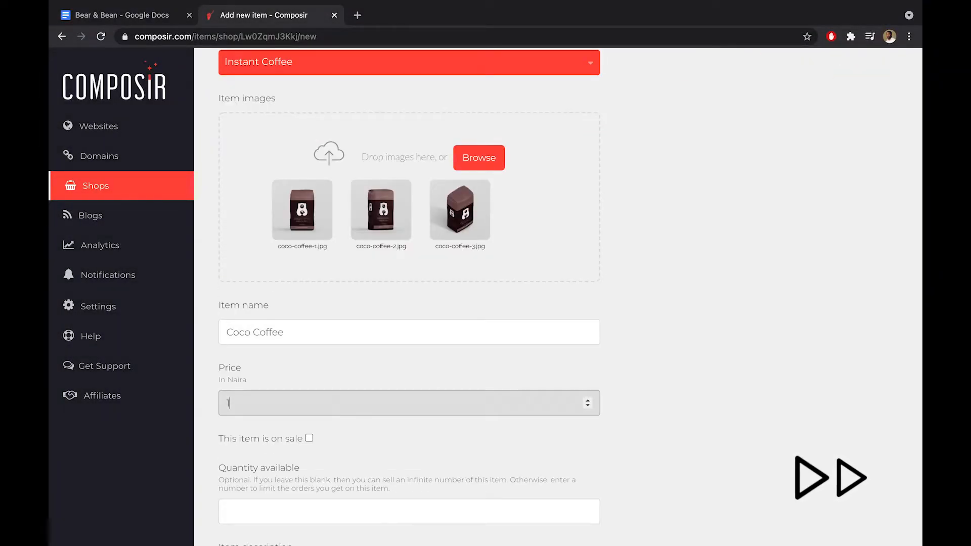
click(154, 17)
click(260, 25)
Step: Set the Coco Coffee quantity to 100, paste the copied description, add the item to the shop and dismiss the notice
scroll(394, 323, down, 4)
click(394, 323)
text(100)
click(409, 404)
key(super+v)
click(435, 495)
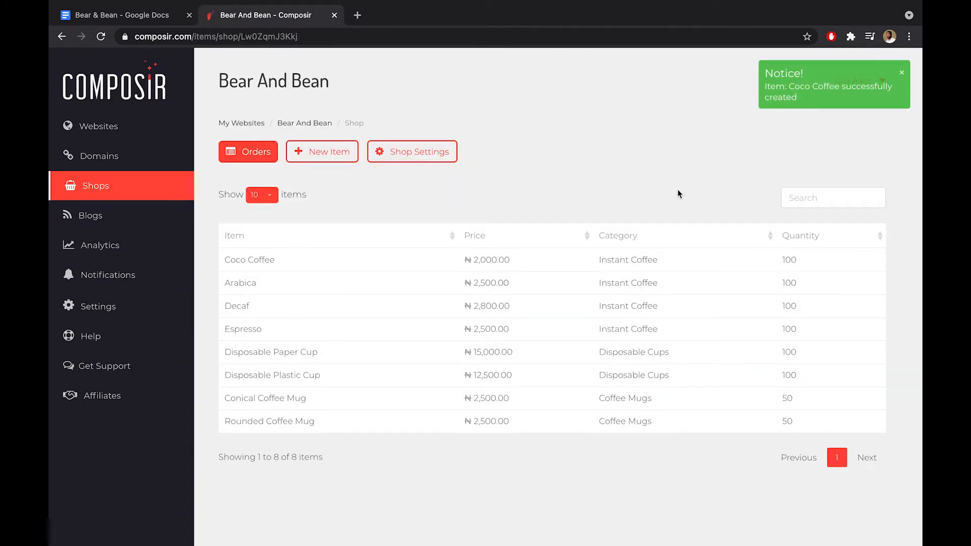
click(901, 73)
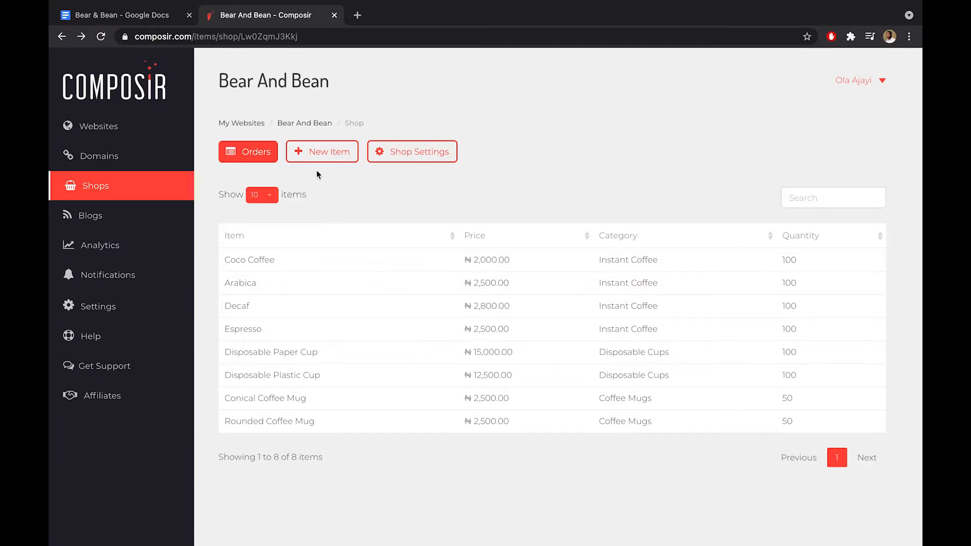
Step: Open the Bear And Bean website's canvas and switch from the home page to the shop page
click(322, 127)
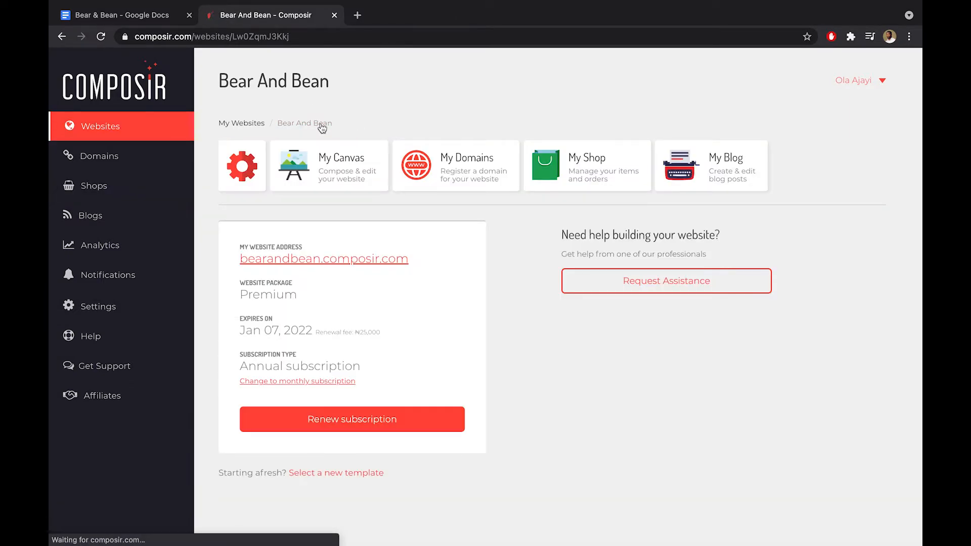
click(327, 160)
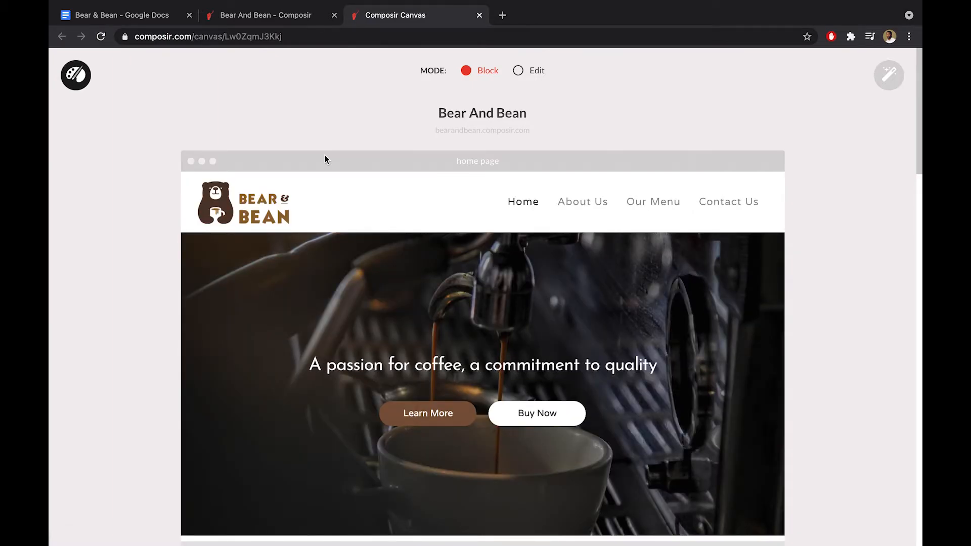
scroll(324, 159, down, 20)
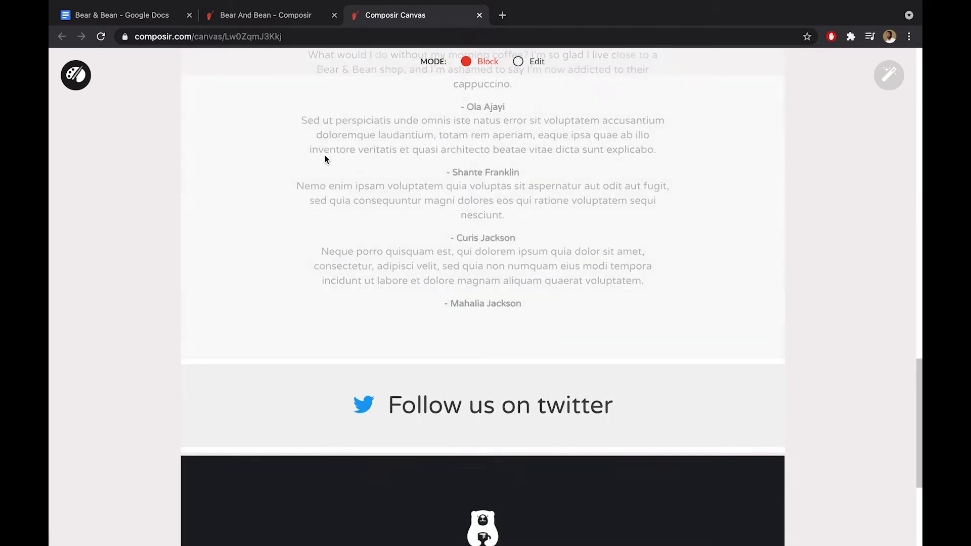
scroll(325, 158, up, 10)
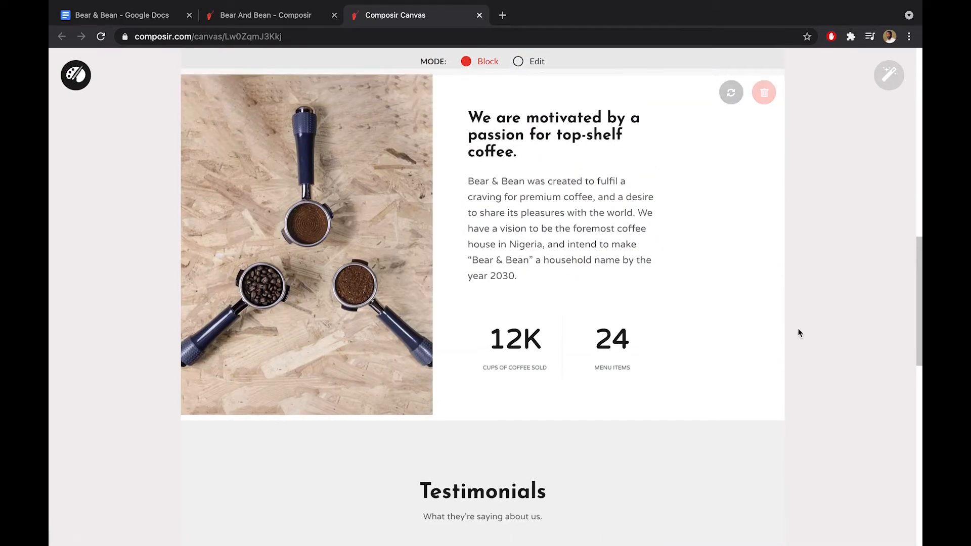
scroll(798, 332, down, 15)
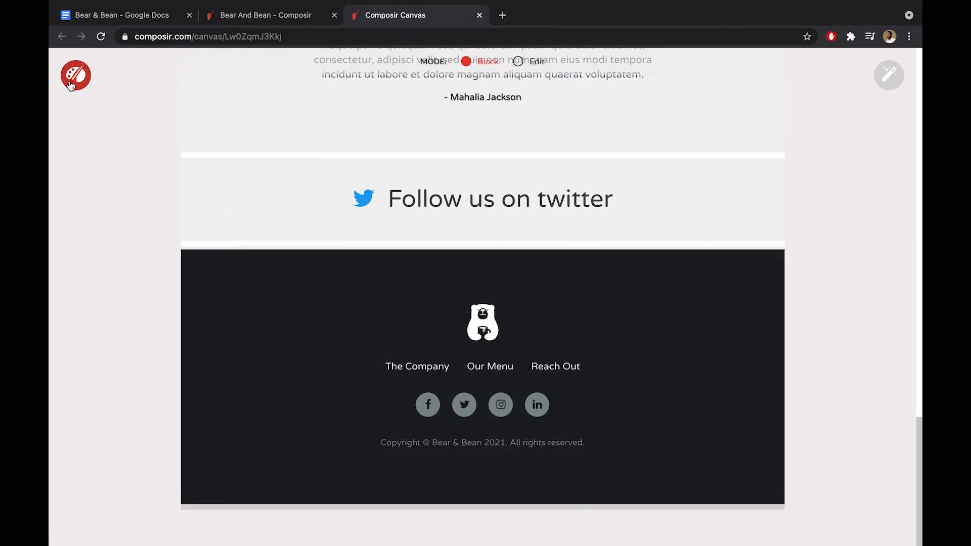
click(71, 81)
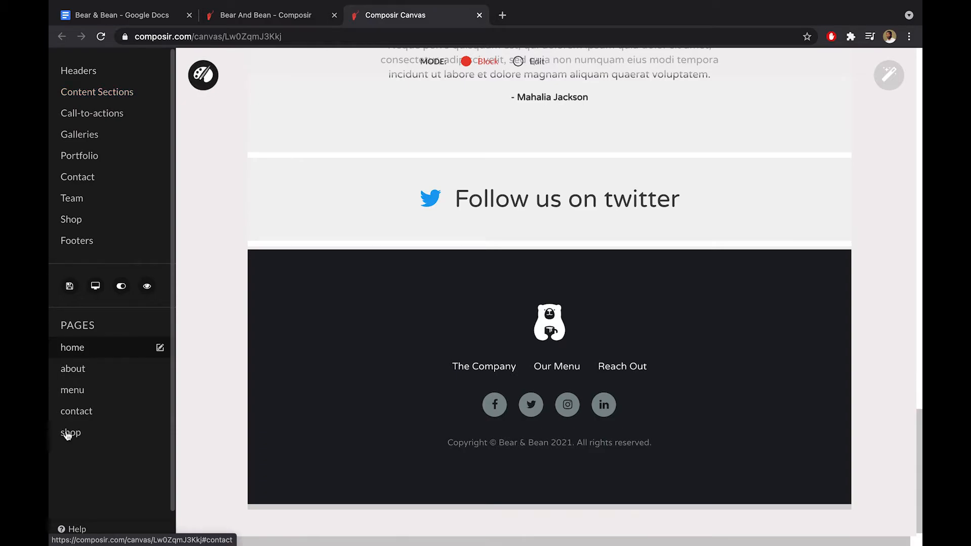
click(68, 433)
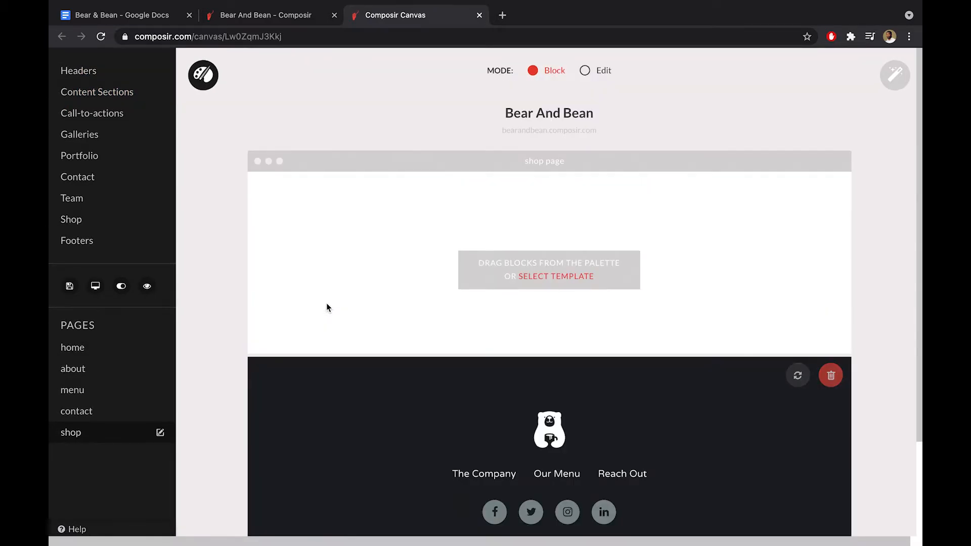
Step: Add the "Page Title" header block with the teacup and autumn leaves background to the empty shop page
click(74, 73)
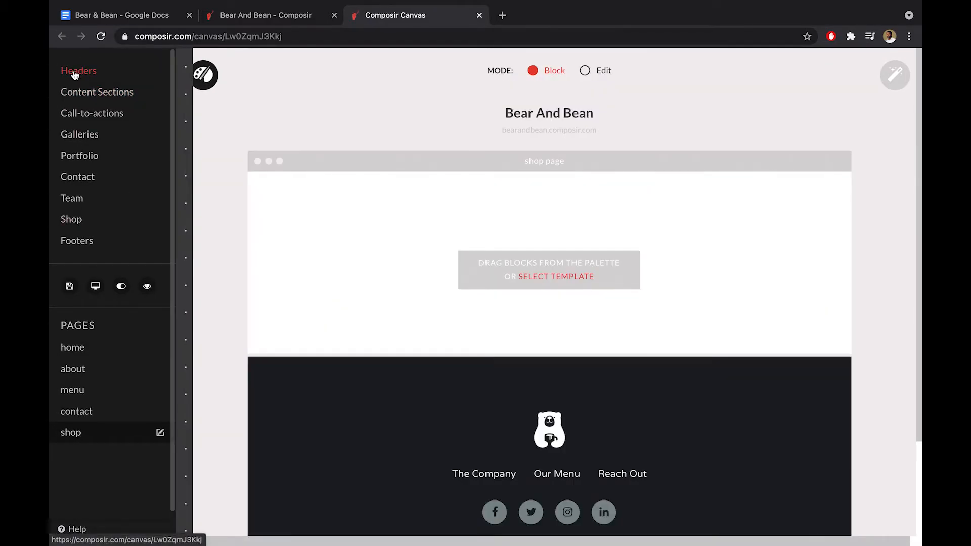
scroll(285, 254, down, 10)
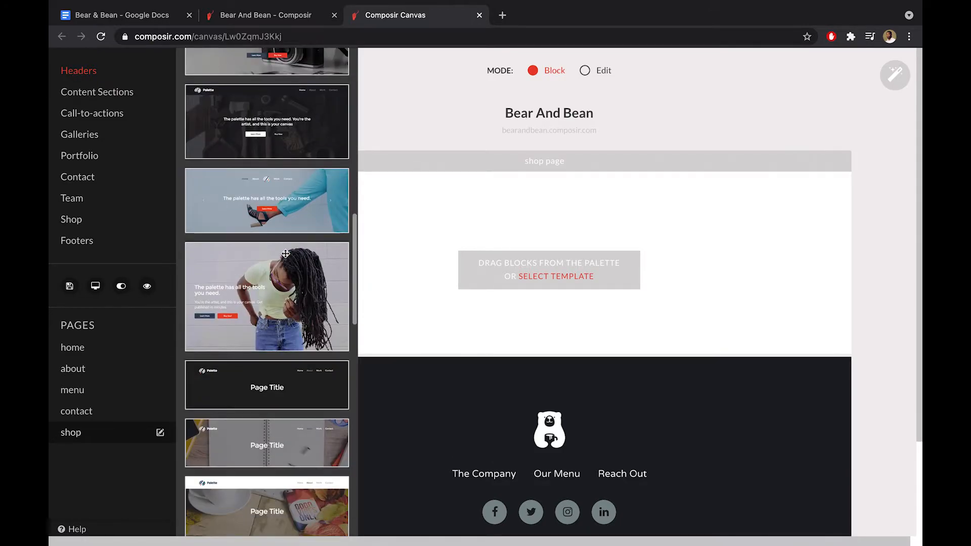
scroll(285, 254, down, 4)
drag(251, 278, 450, 203)
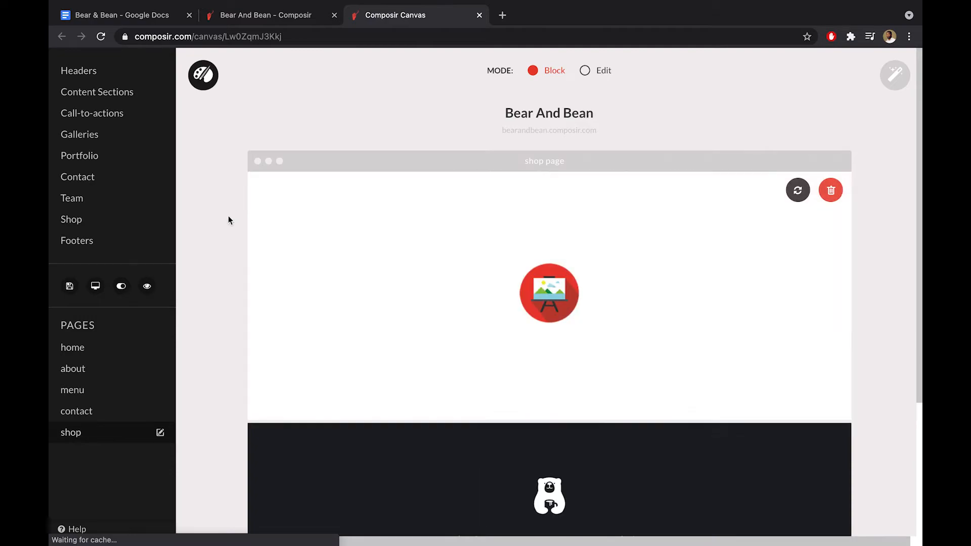
scroll(228, 216, down, 2)
scroll(228, 221, down, 2)
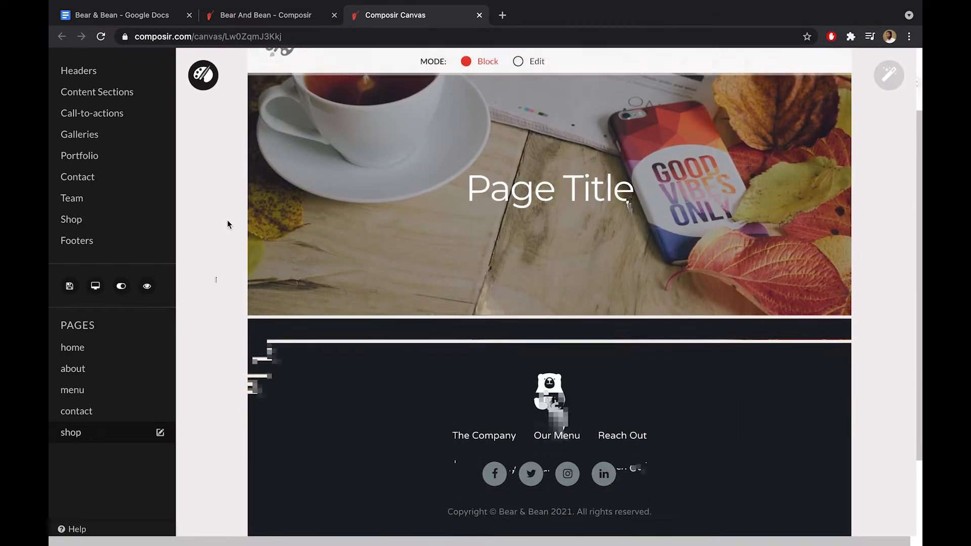
Step: Add the Recent Items grid block with the search and categories sidebar below the shop page header, and review the page
click(76, 219)
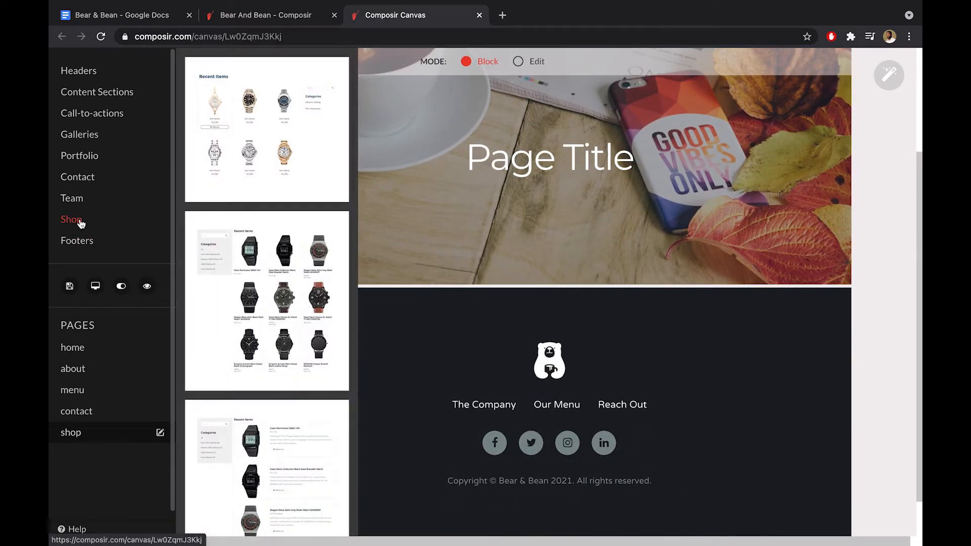
scroll(262, 359, down, 15)
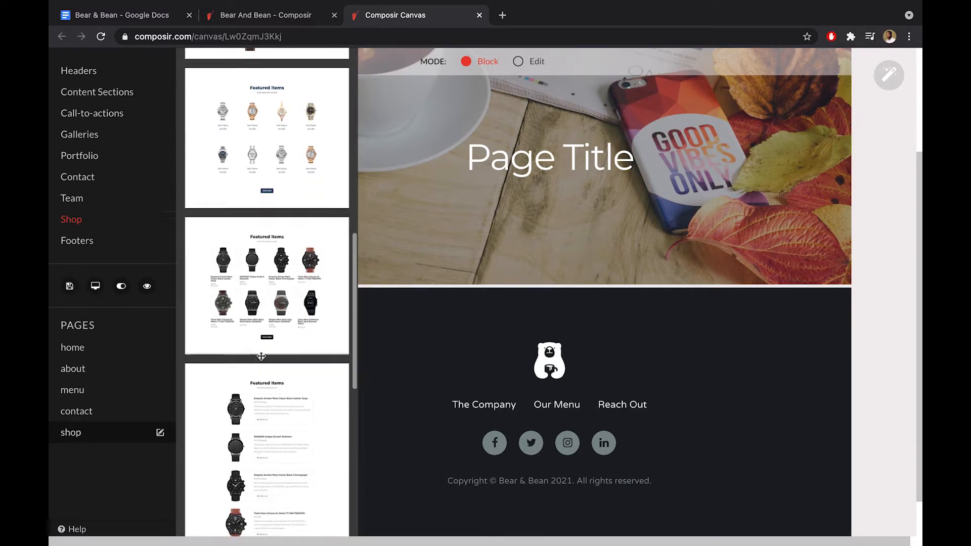
scroll(261, 357, up, 12)
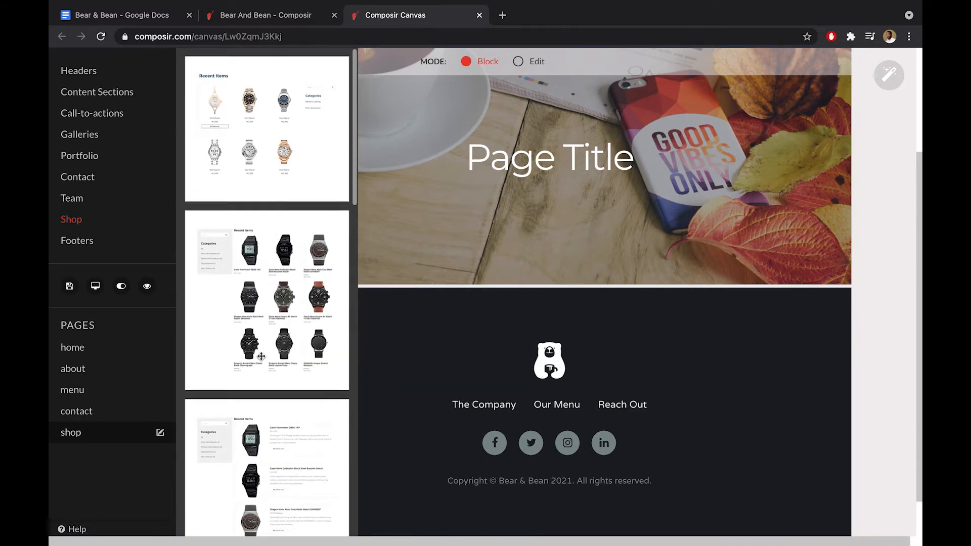
drag(230, 281, 459, 366)
scroll(210, 222, down, 1)
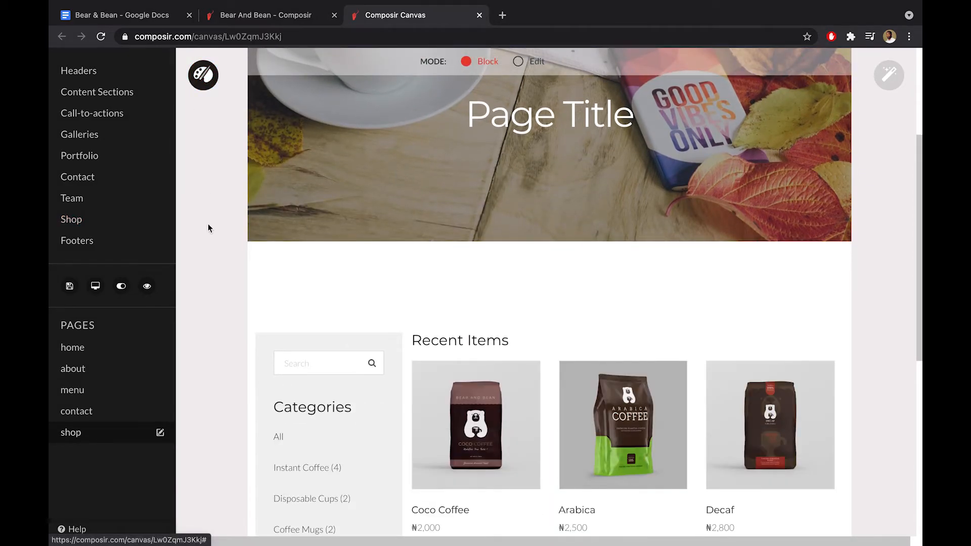
scroll(207, 225, down, 5)
scroll(208, 228, down, 5)
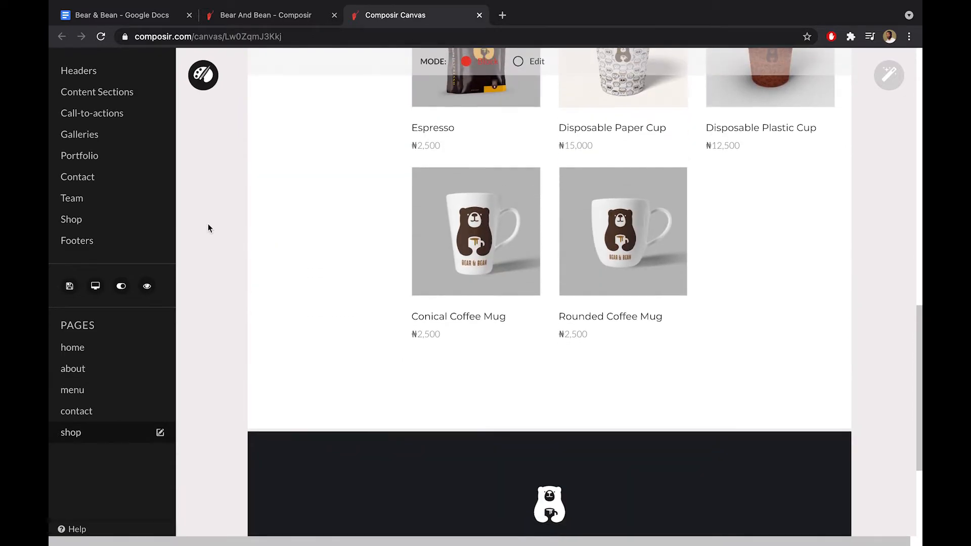
scroll(208, 228, up, 10)
scroll(208, 228, up, 3)
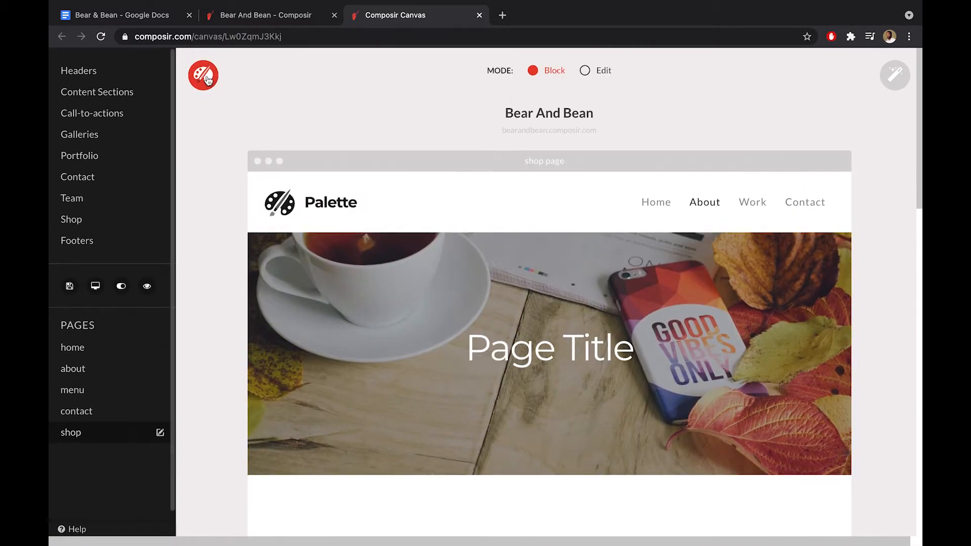
Step: Hide the block palette and save the shop page
click(203, 75)
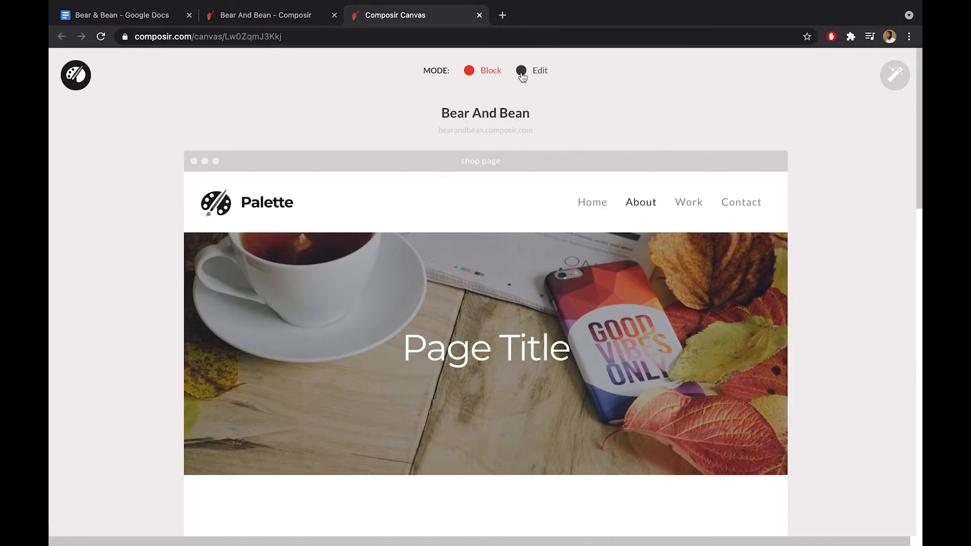
click(895, 74)
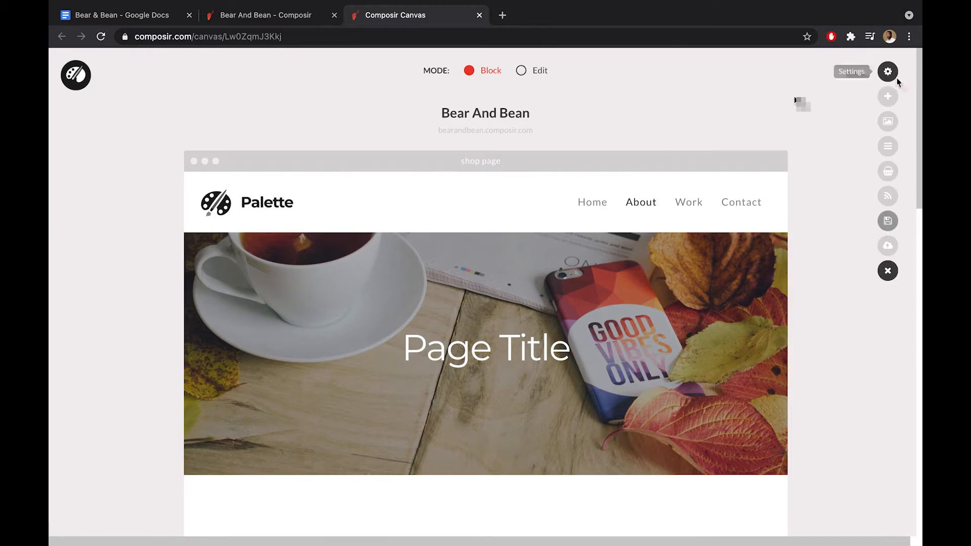
click(887, 221)
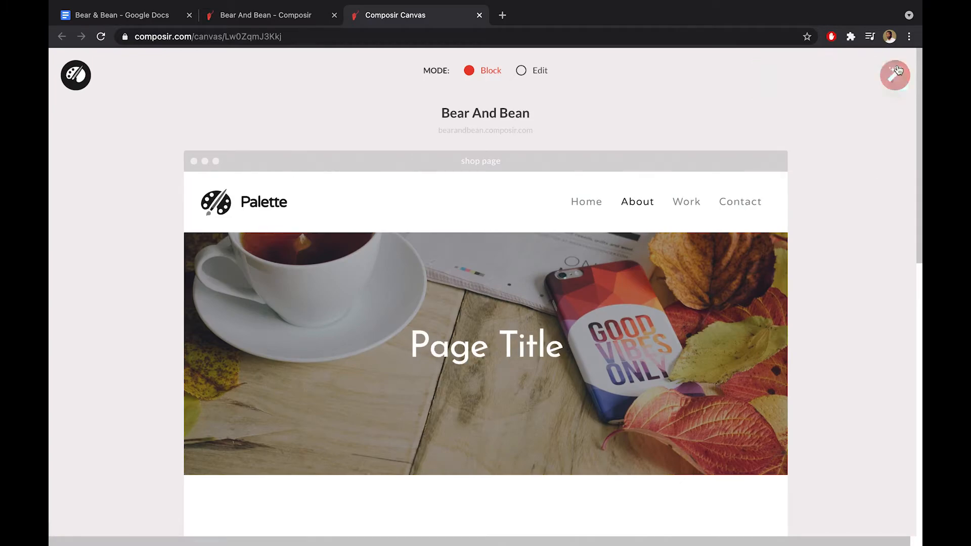
Step: Update the Bear & Bean logo in all page headers at the Big size through the website's brand settings
click(894, 73)
click(888, 96)
click(282, 109)
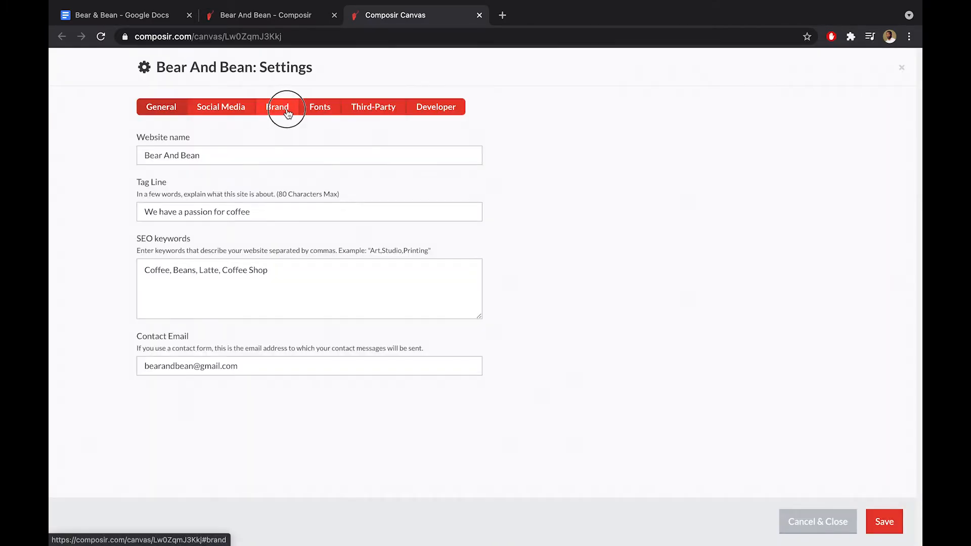
click(247, 207)
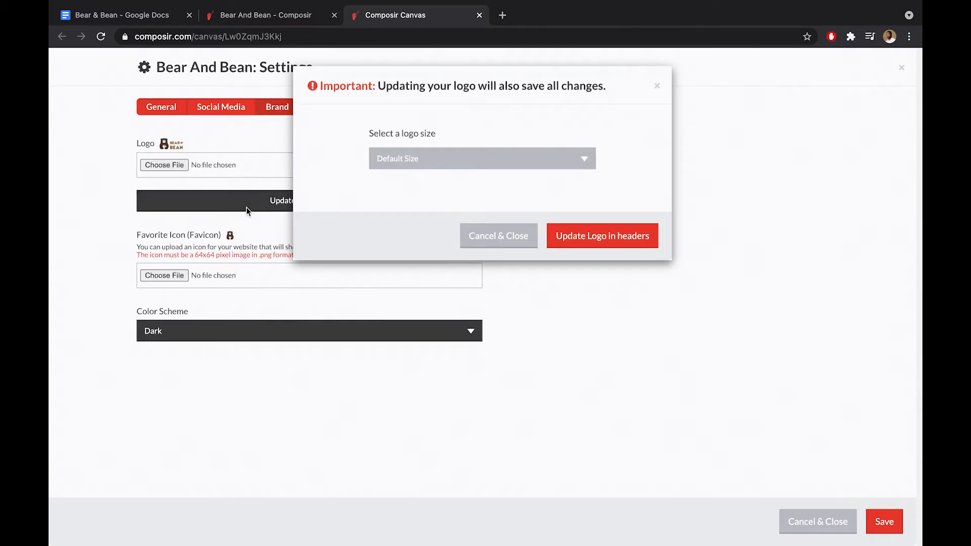
click(464, 161)
click(438, 216)
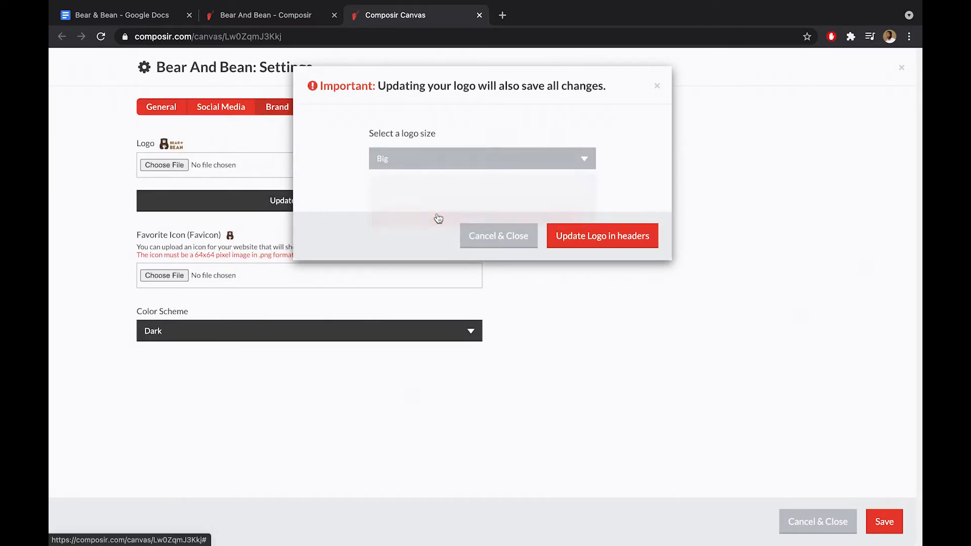
click(586, 236)
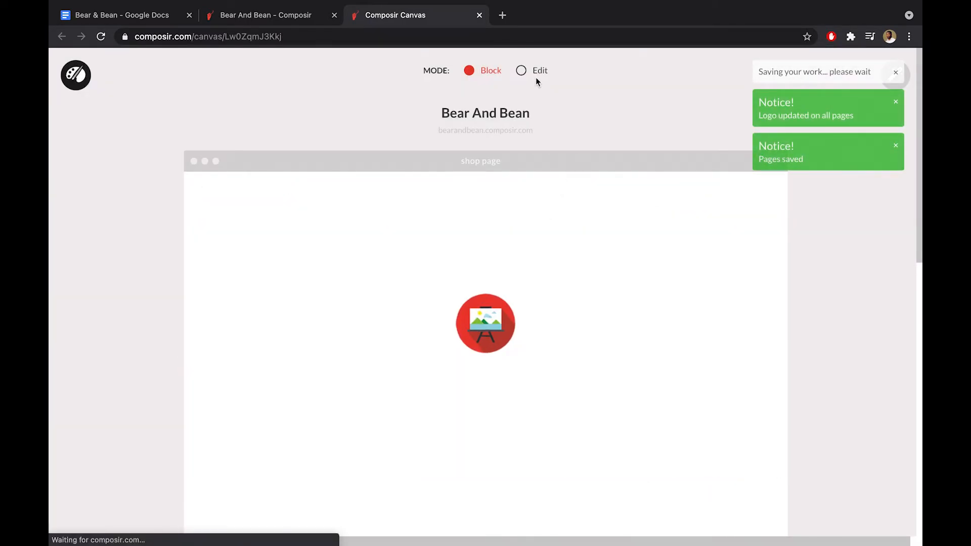
Step: Switch to edit mode and replace the shop page header's background with the uploaded espresso machine image
click(535, 74)
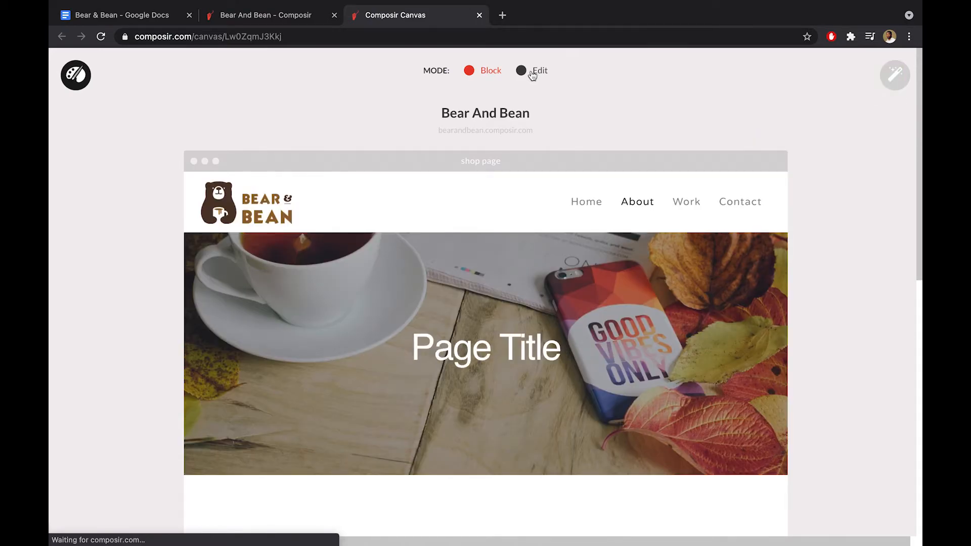
click(532, 74)
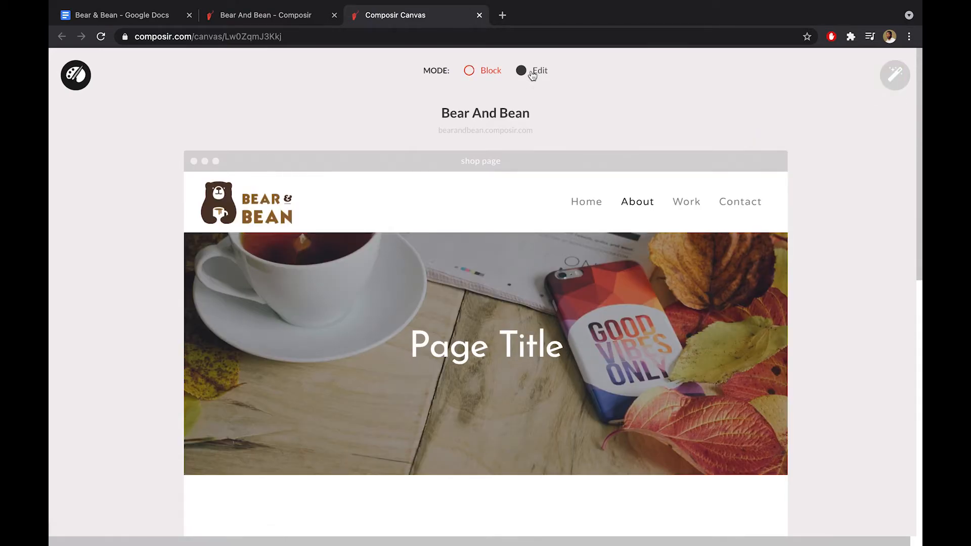
click(471, 455)
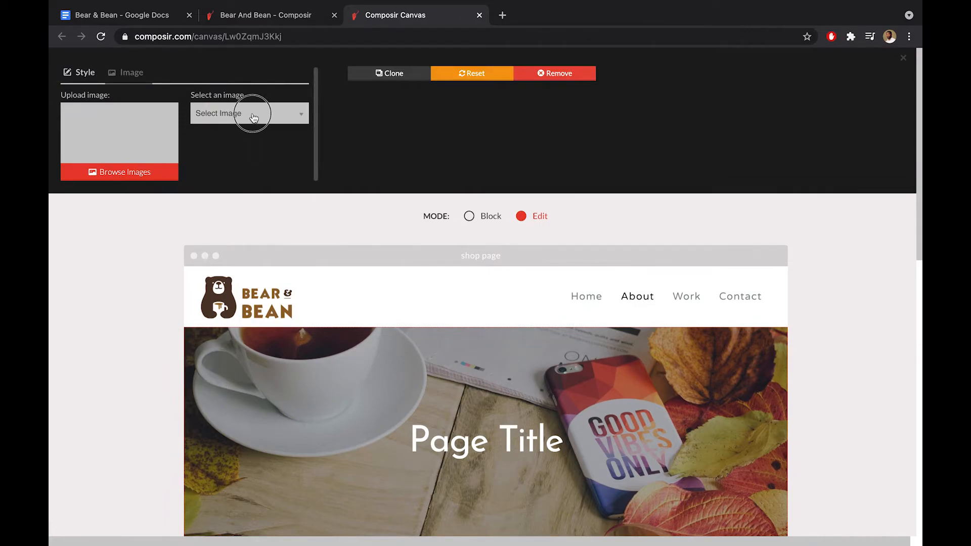
click(263, 141)
scroll(260, 162, down, 1)
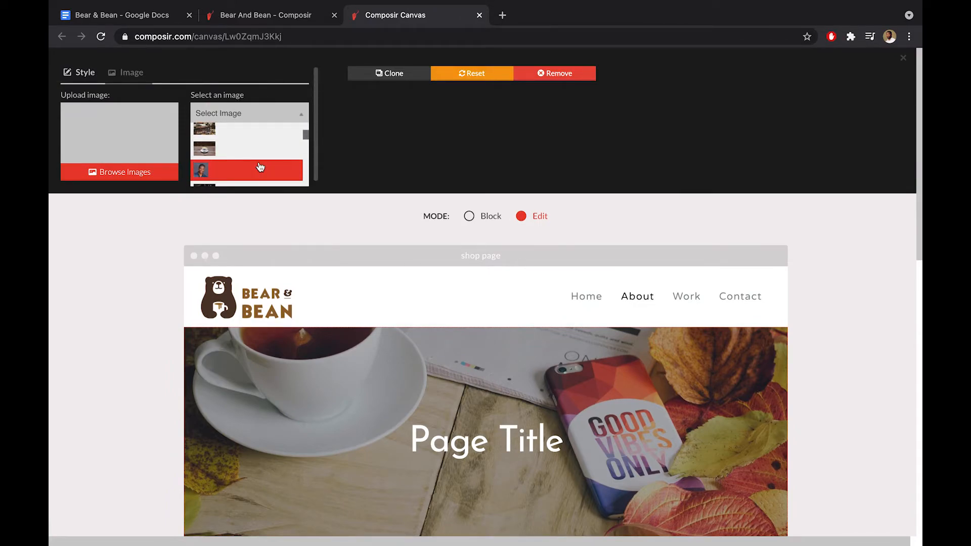
scroll(260, 167, up, 1)
click(255, 147)
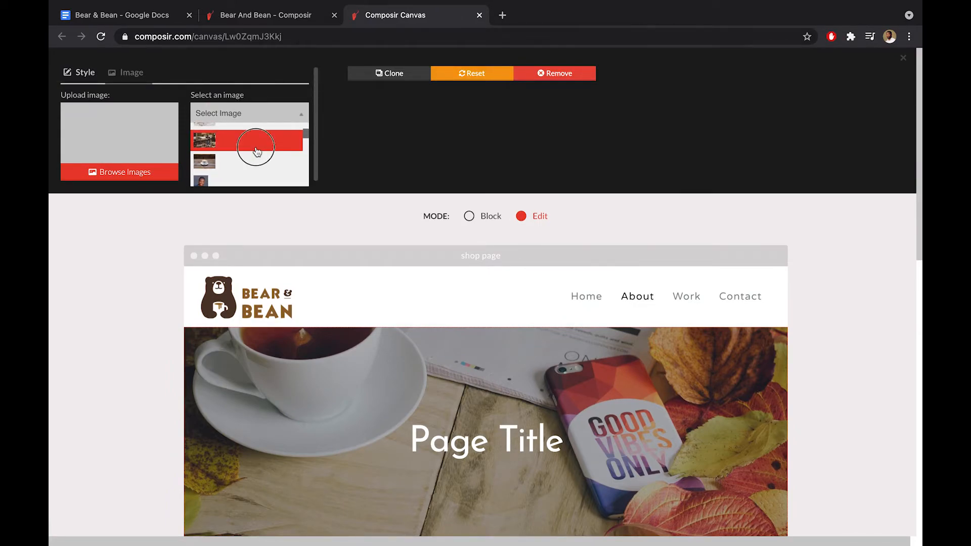
Step: Change the shop page header's title text to "Shop"
click(479, 445)
text(Shop)
click(124, 180)
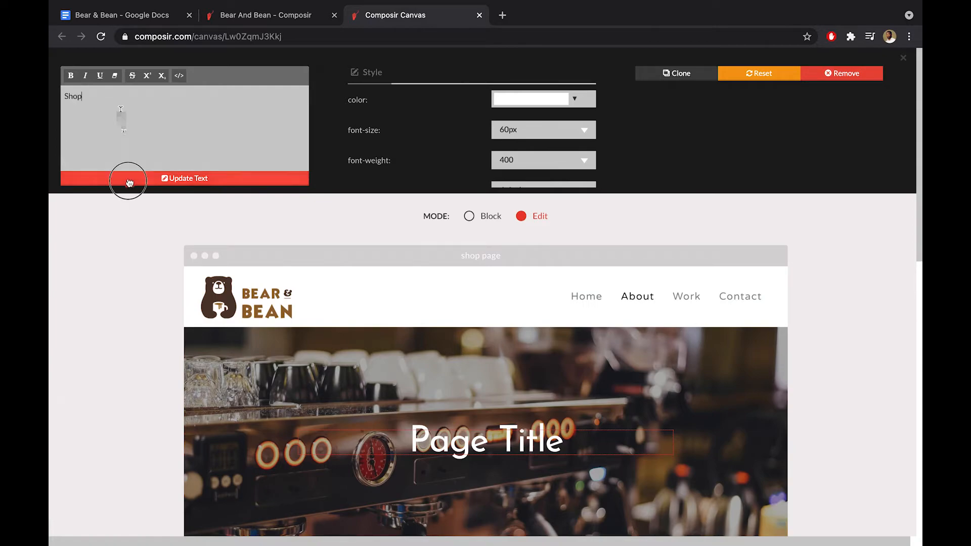
scroll(52, 289, down, 2)
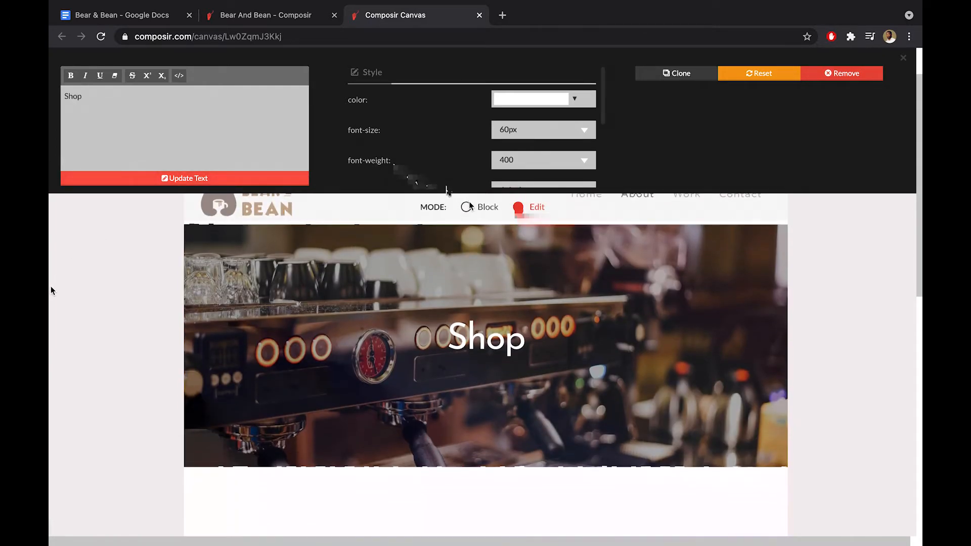
Step: Return to block mode and save the pages, reviewing the shop page down to the last items
click(472, 207)
scroll(872, 278, up, 3)
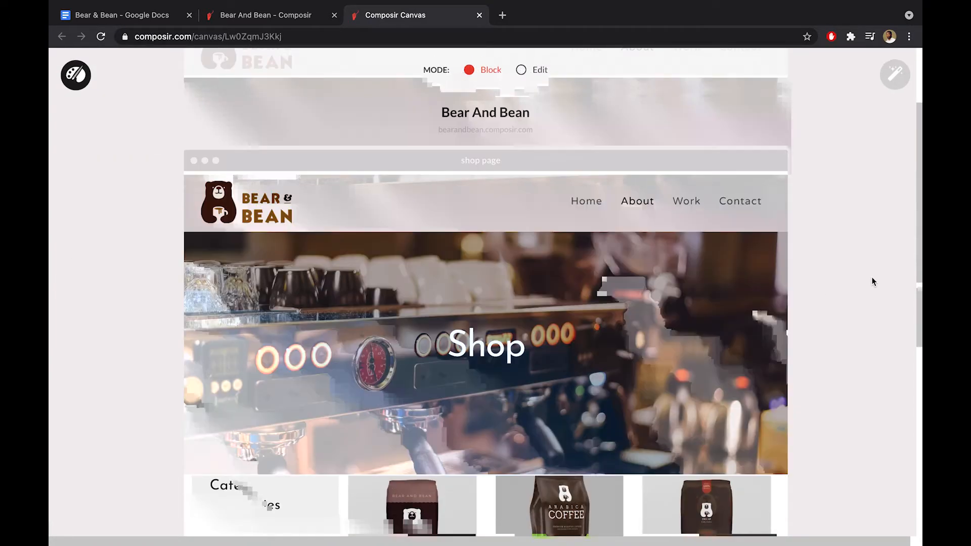
click(894, 74)
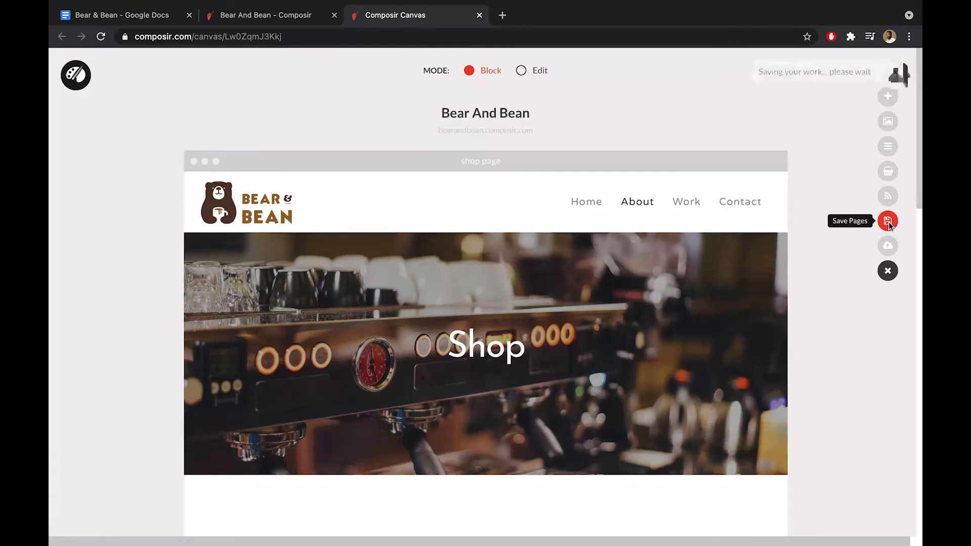
click(888, 222)
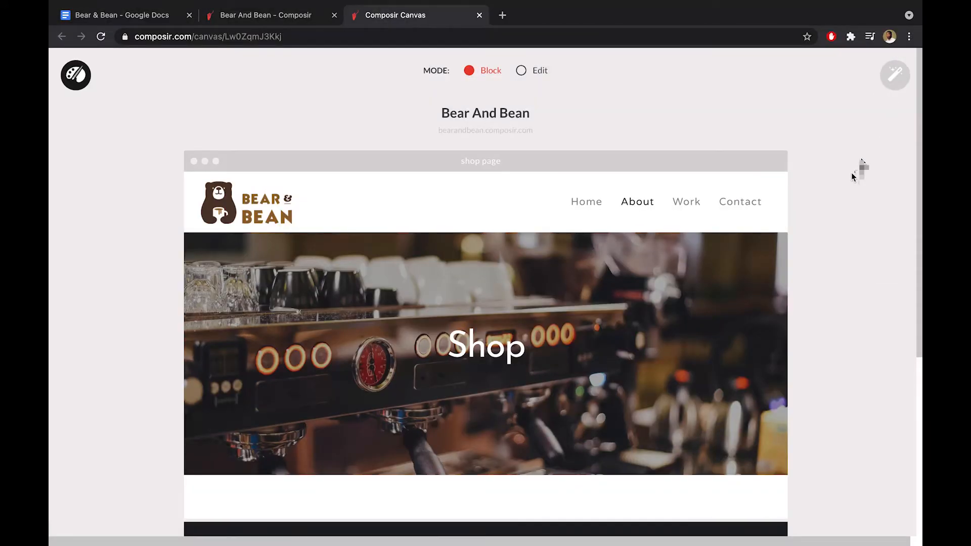
scroll(847, 160, down, 3)
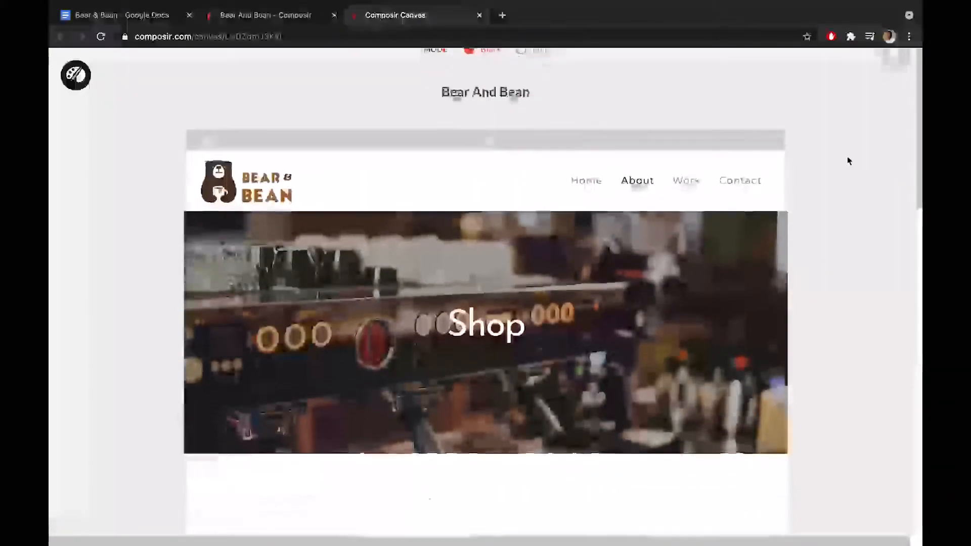
scroll(848, 161, down, 12)
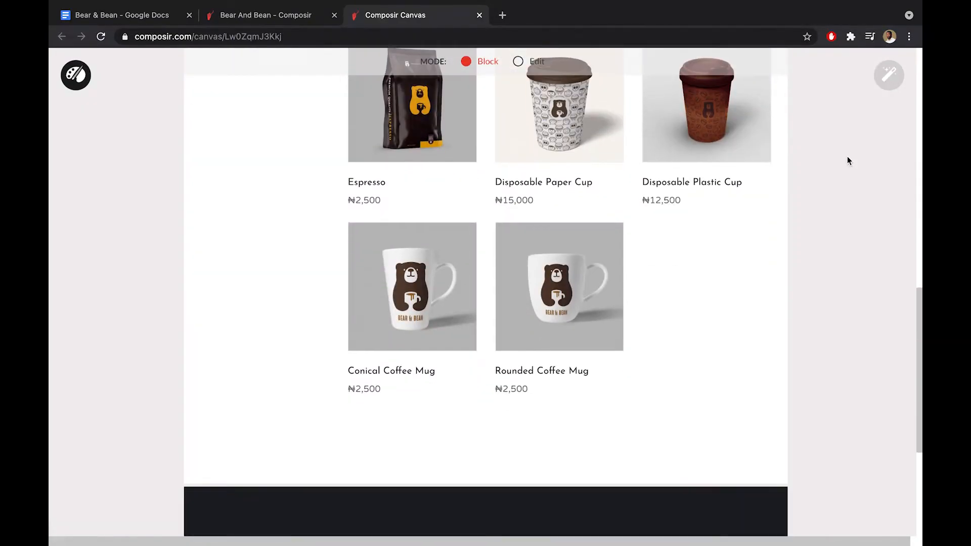
scroll(849, 161, up, 15)
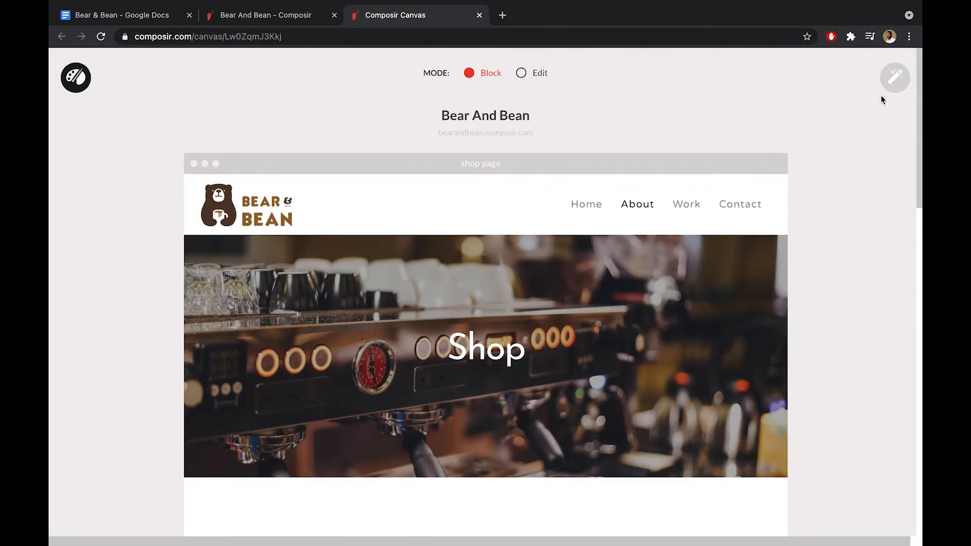
Step: Publish the website and open its live address to check the home page and navigation
click(893, 80)
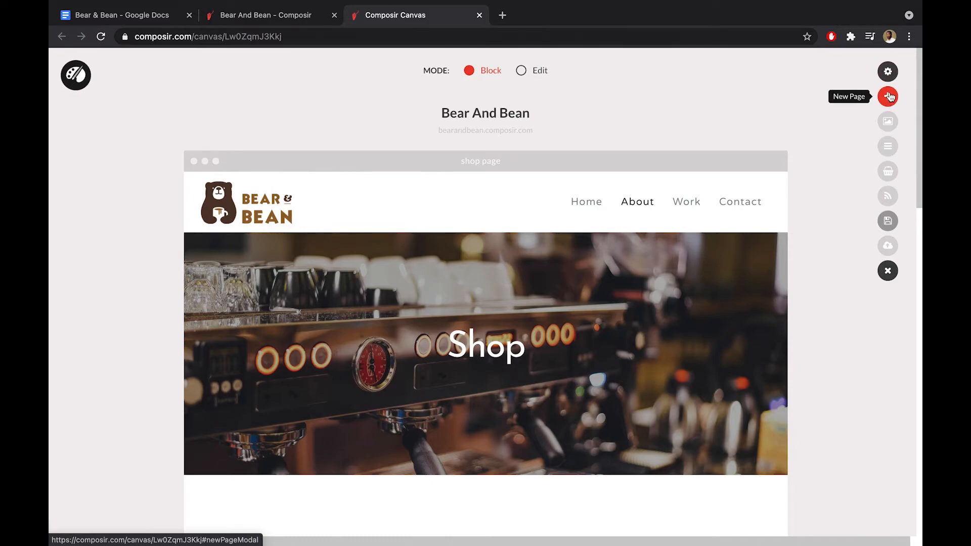
click(889, 247)
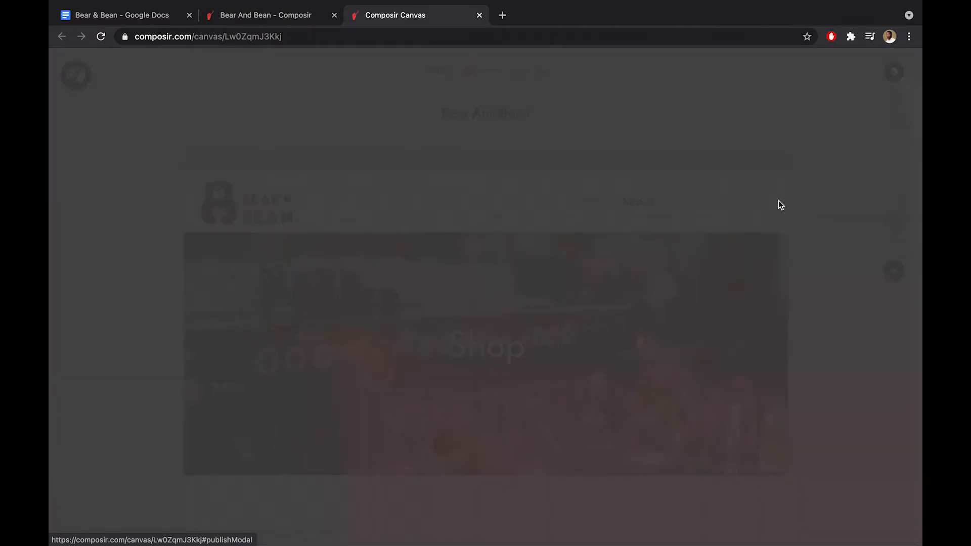
click(640, 180)
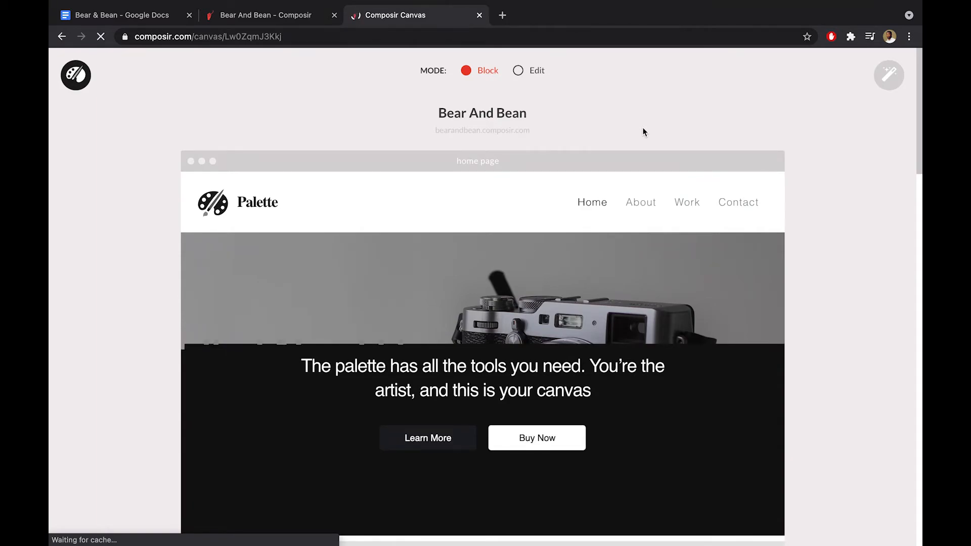
click(519, 132)
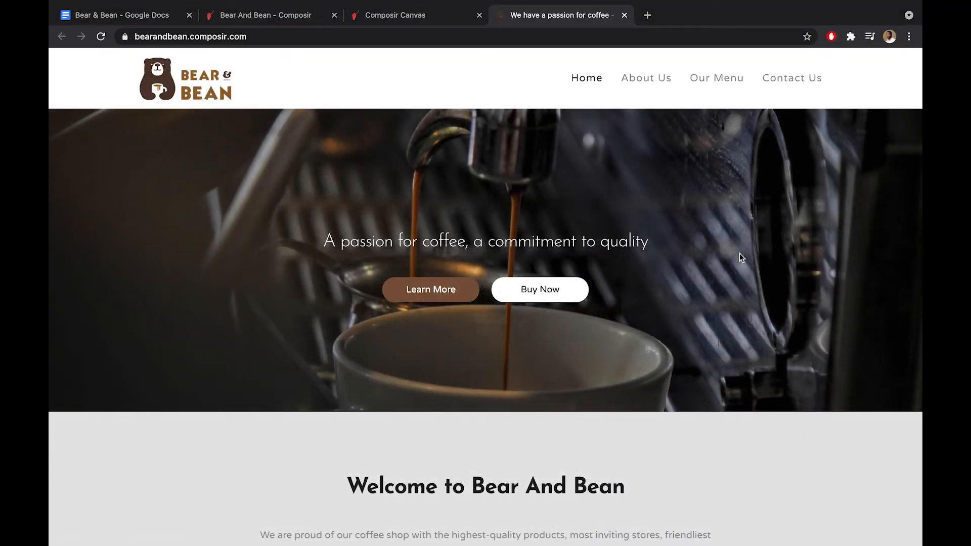
scroll(739, 253, down, 10)
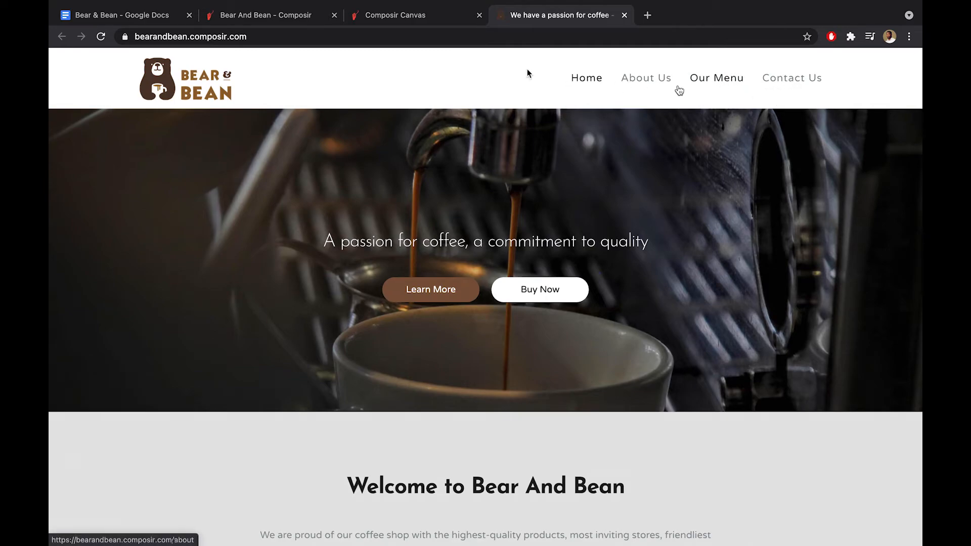
Step: Return to the canvas and add a navigation link labelled "Shop" that points to the shop page
click(427, 18)
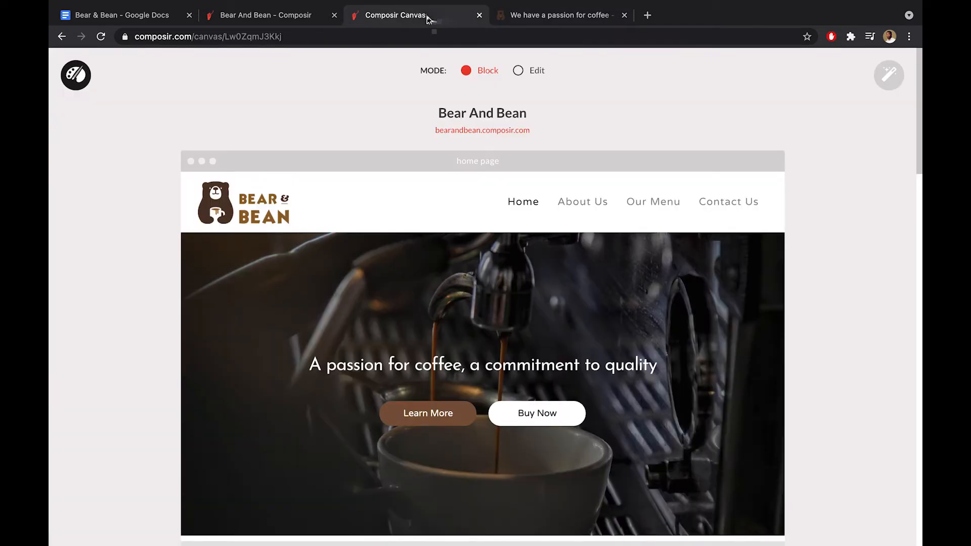
click(886, 83)
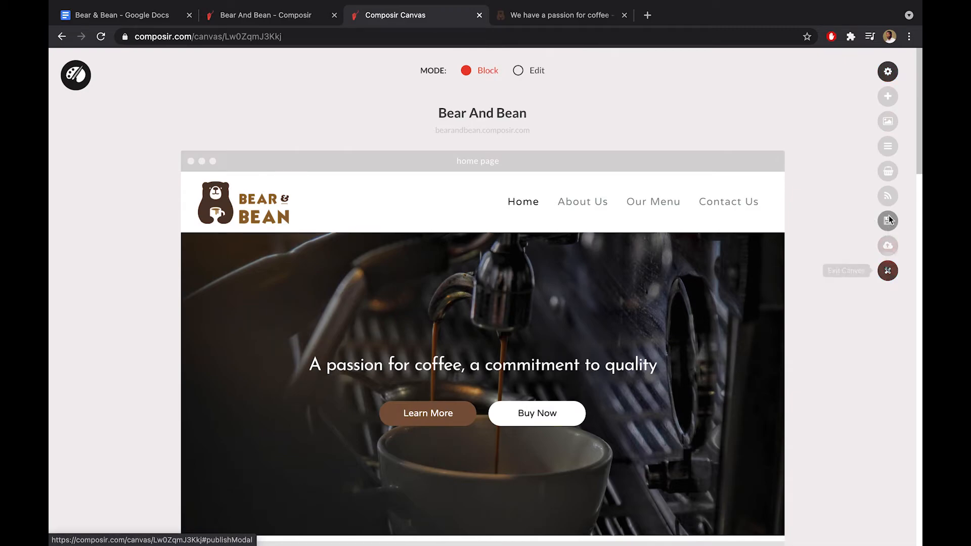
click(888, 146)
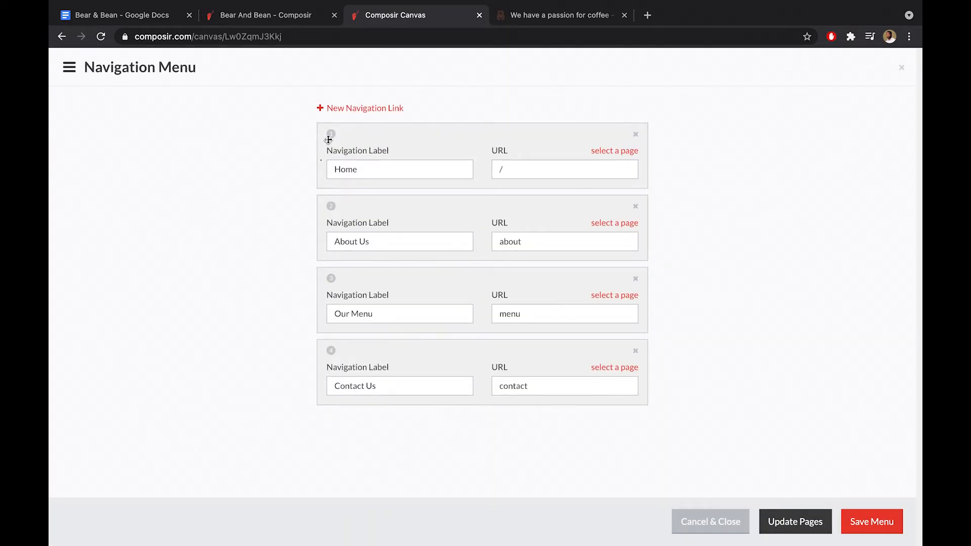
click(344, 109)
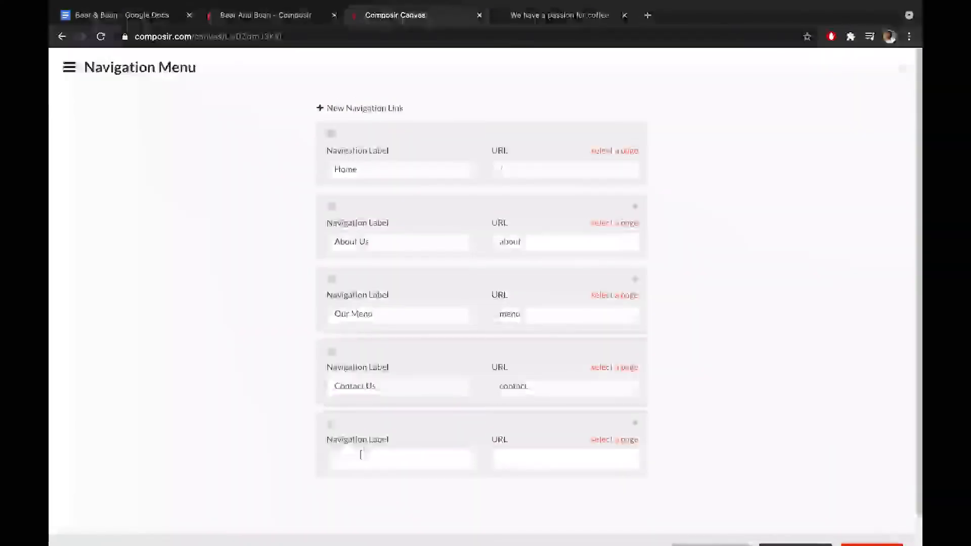
text(Shop)
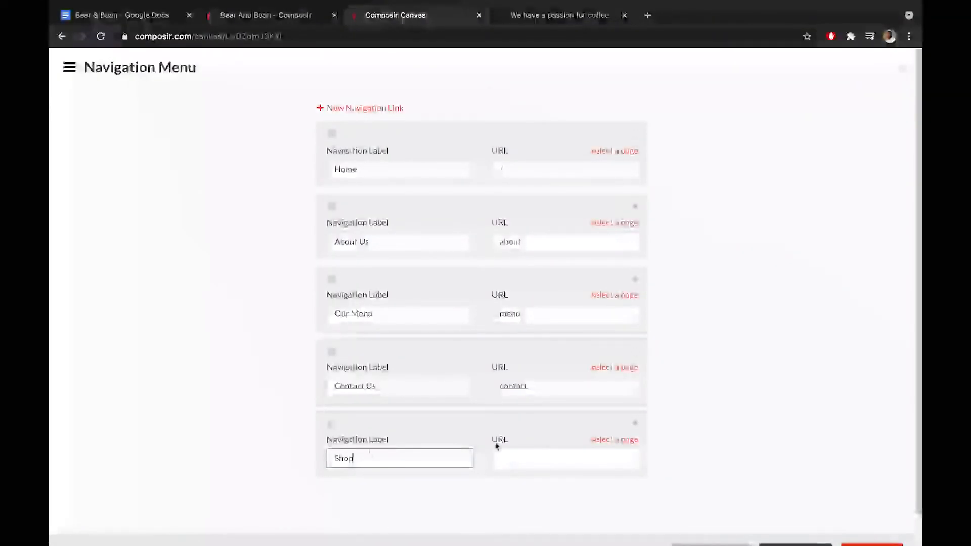
click(627, 439)
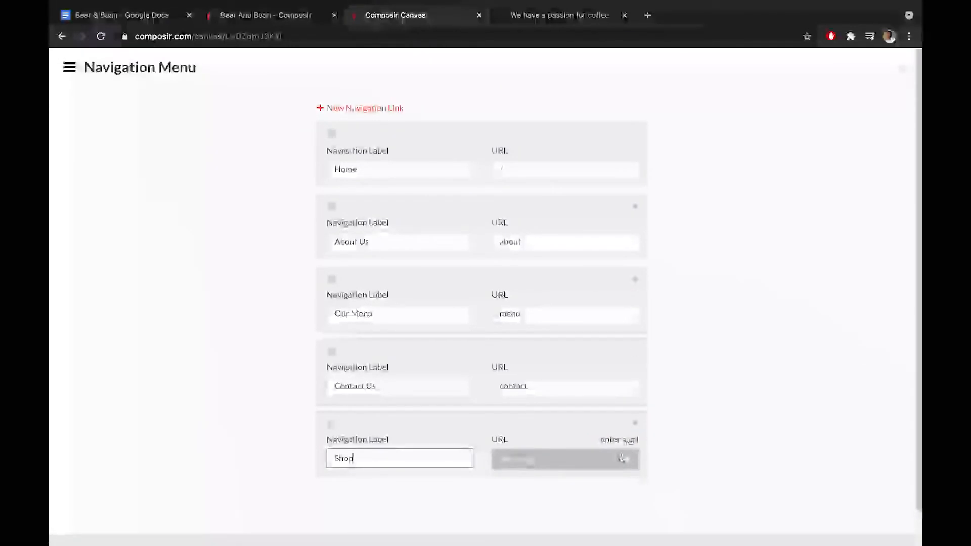
click(622, 457)
scroll(595, 507, down, 2)
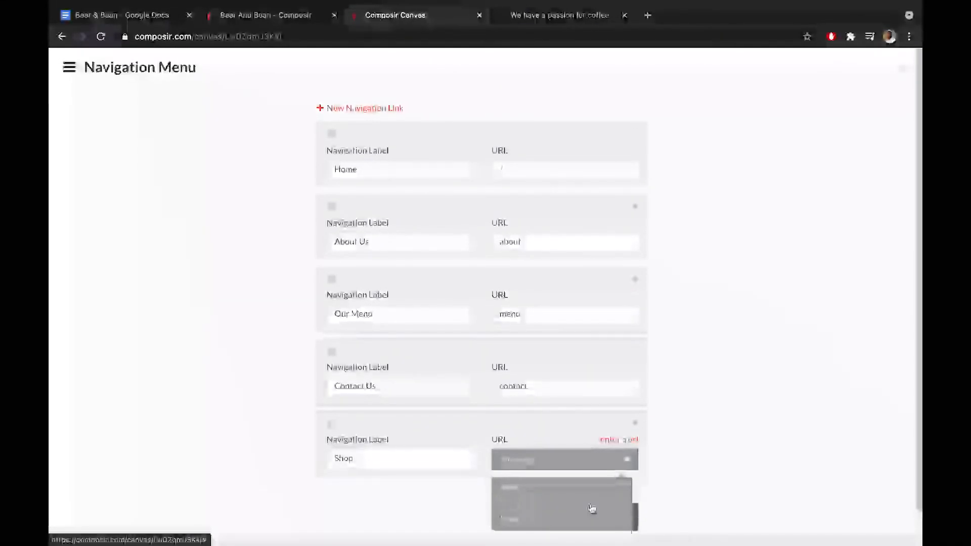
click(508, 520)
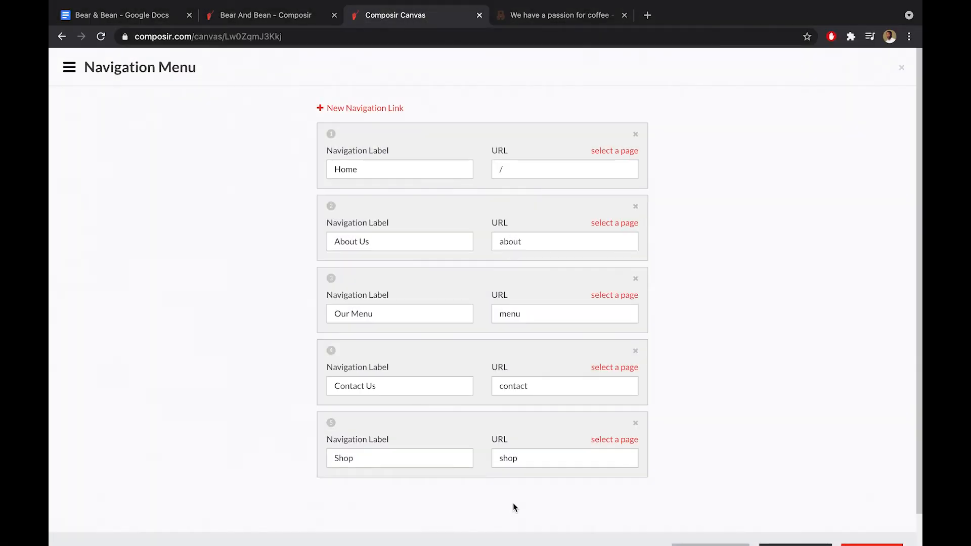
Step: Move the Shop link above Contact Us, save the navigation menu and update it on the pages
drag(491, 426, 487, 341)
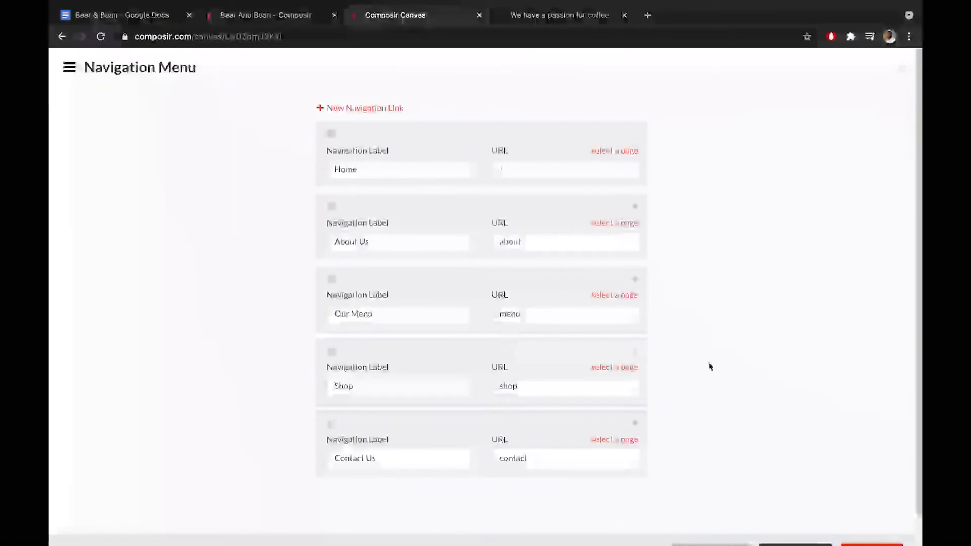
scroll(709, 362, down, 1)
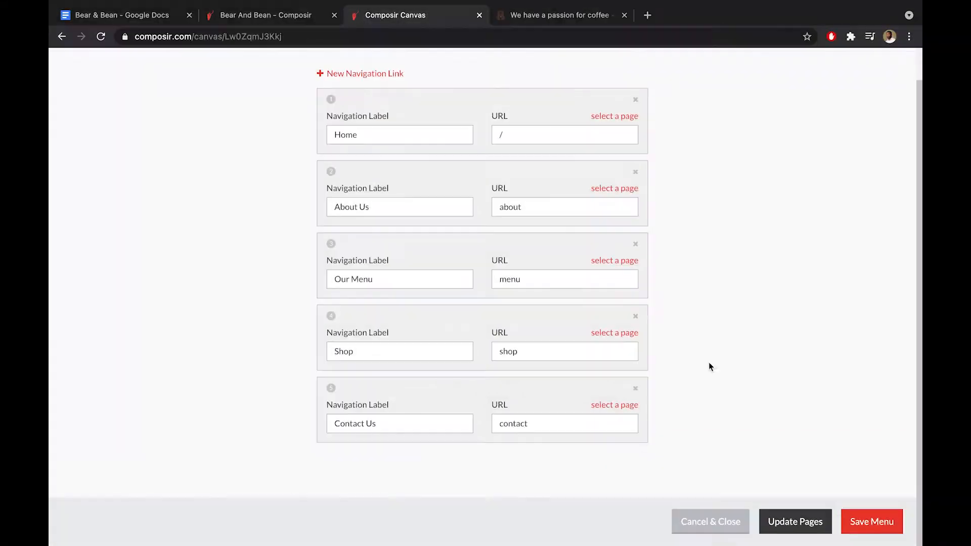
click(848, 525)
click(800, 520)
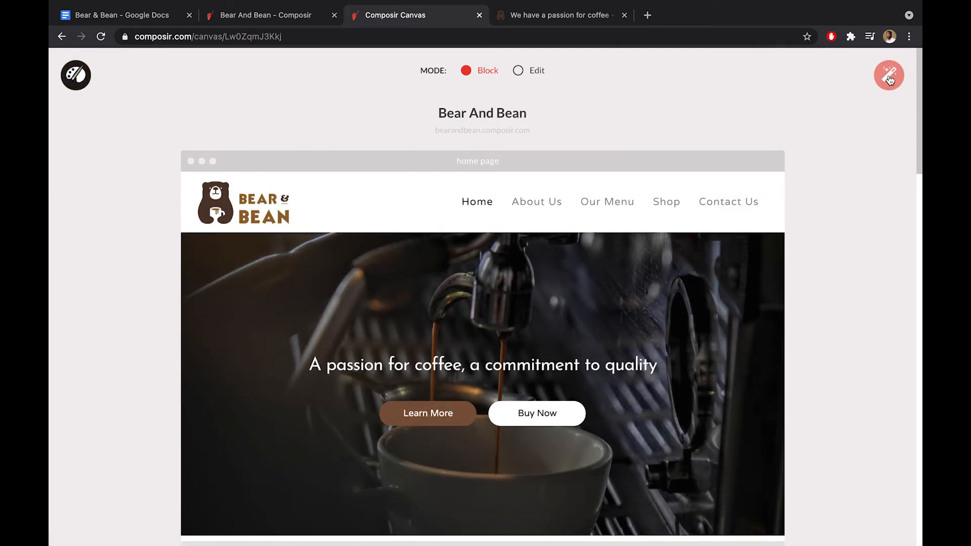
Step: Publish the website with the updated navigation and reload the live home page at bearandbean.composir.com
mouse_move(888, 80)
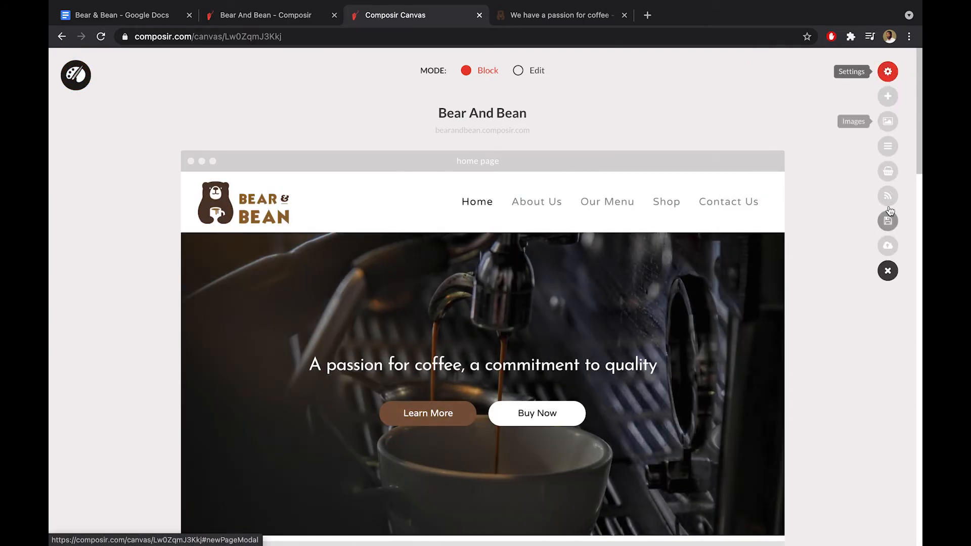
click(888, 245)
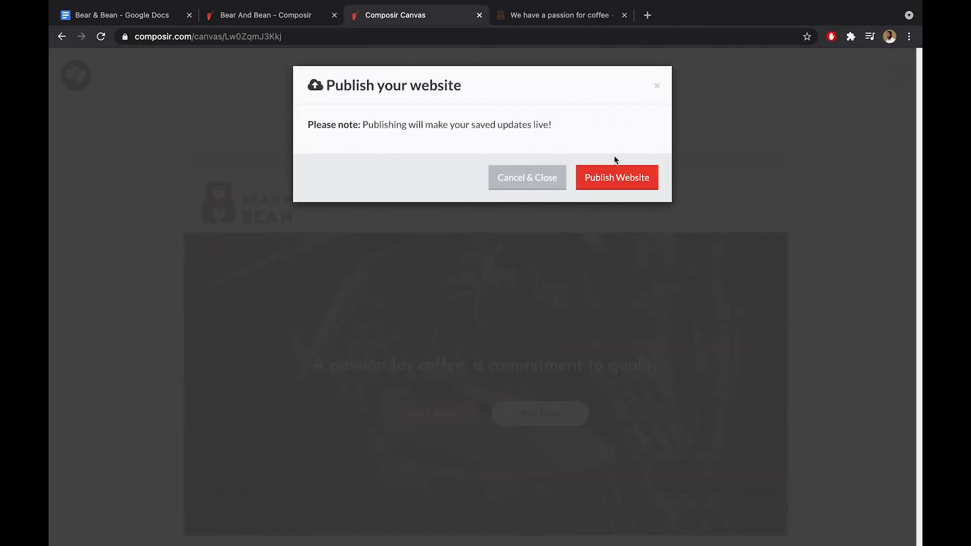
click(605, 177)
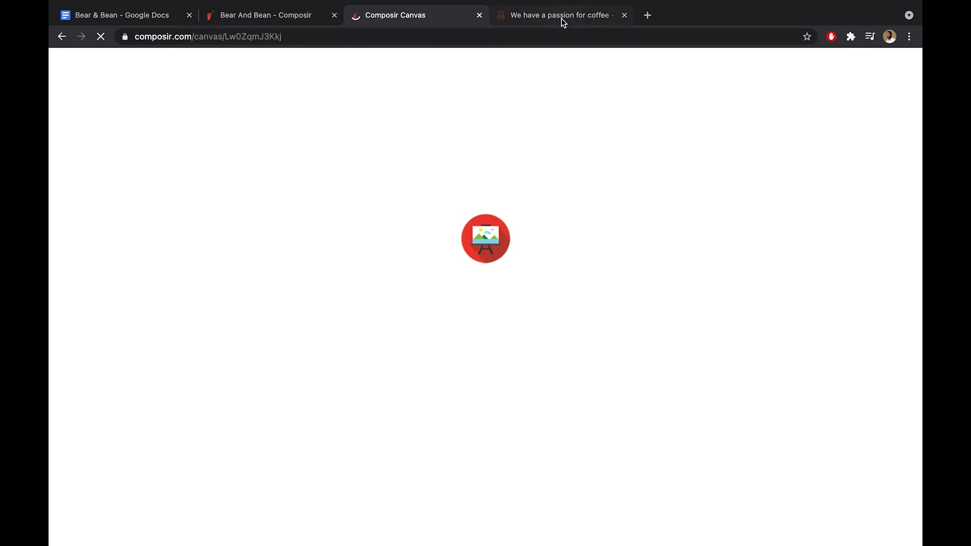
click(563, 18)
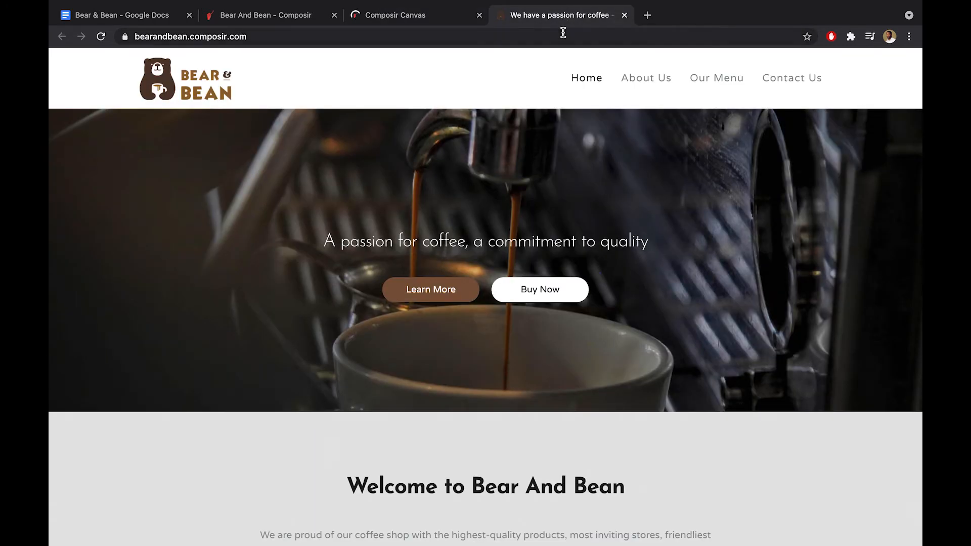
click(563, 32)
key(Return)
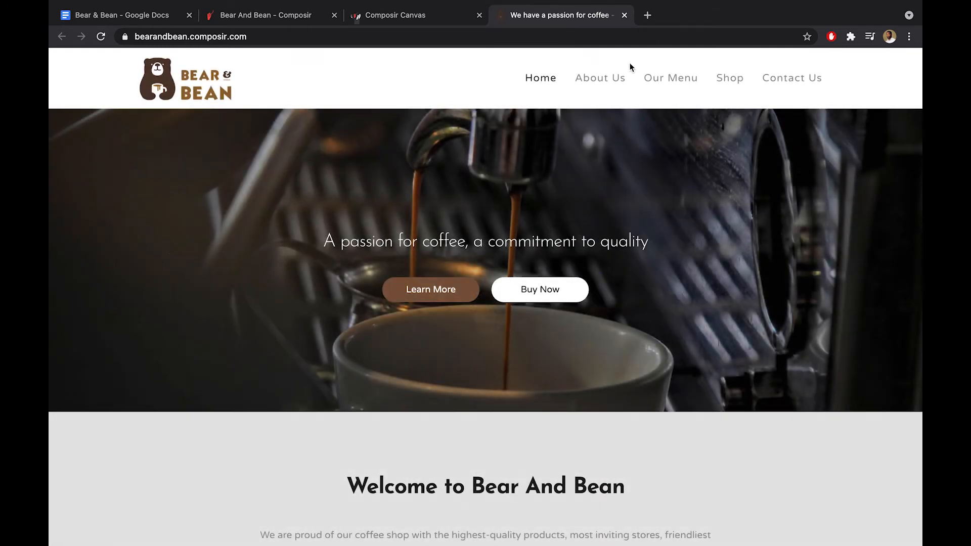
Step: Open the live shop page through the site's Shop link and review its items down to the footer
click(729, 78)
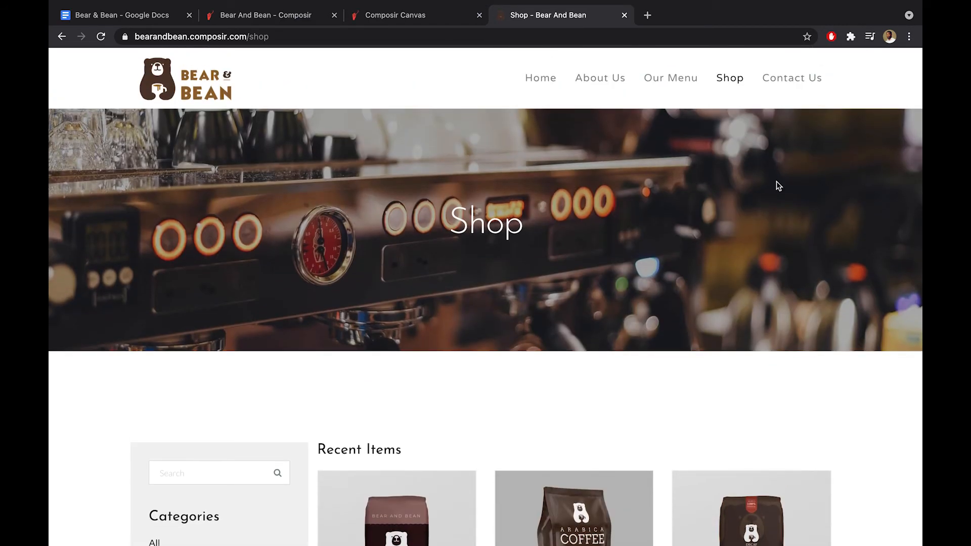
scroll(733, 165, down, 12)
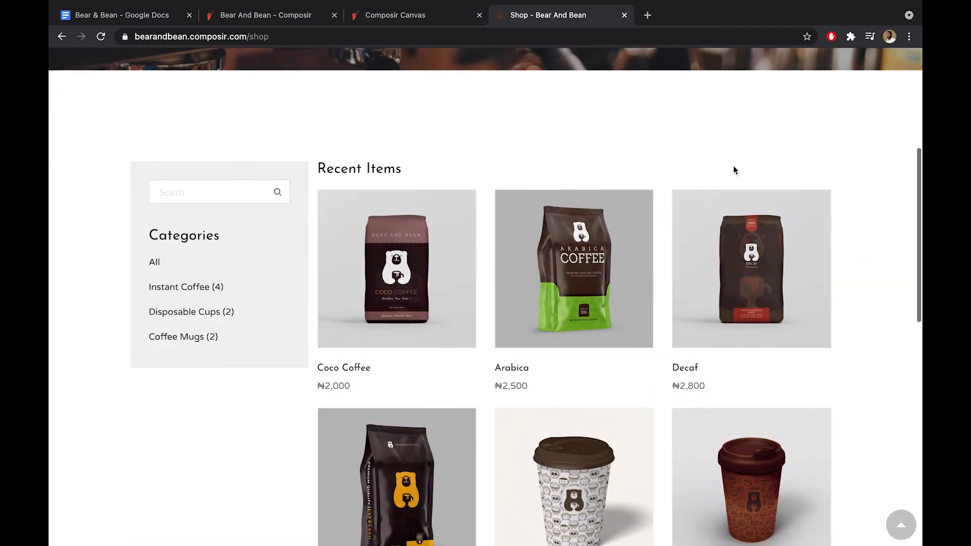
scroll(734, 170, down, 5)
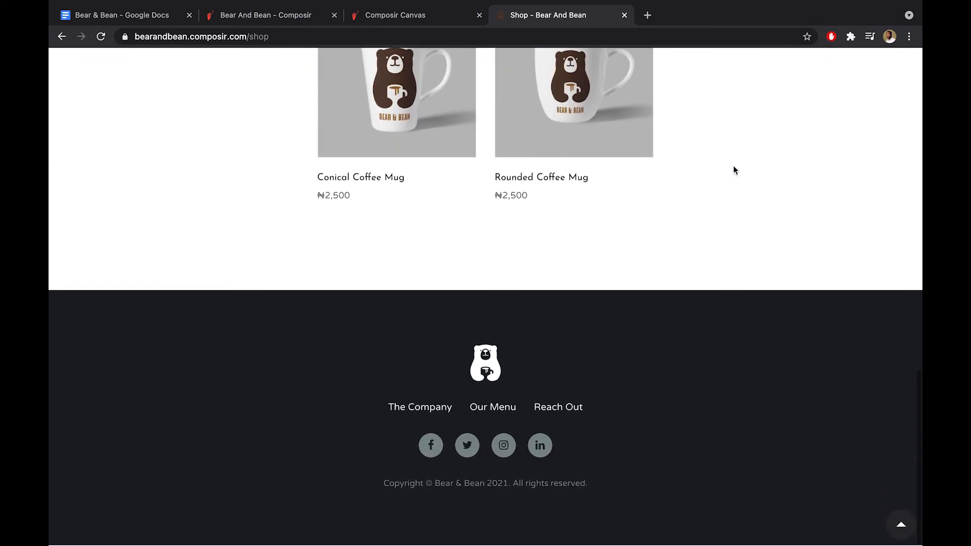
scroll(734, 169, up, 17)
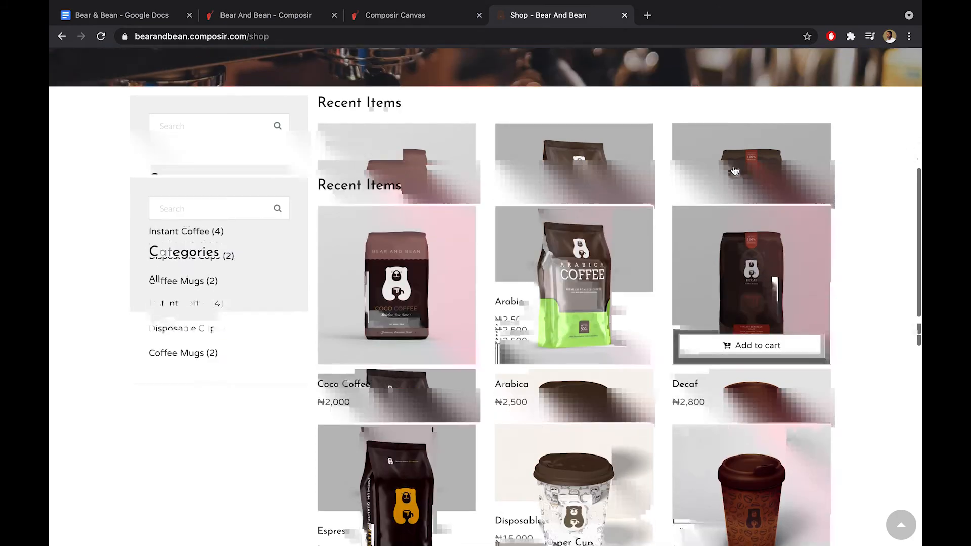
scroll(733, 165, down, 4)
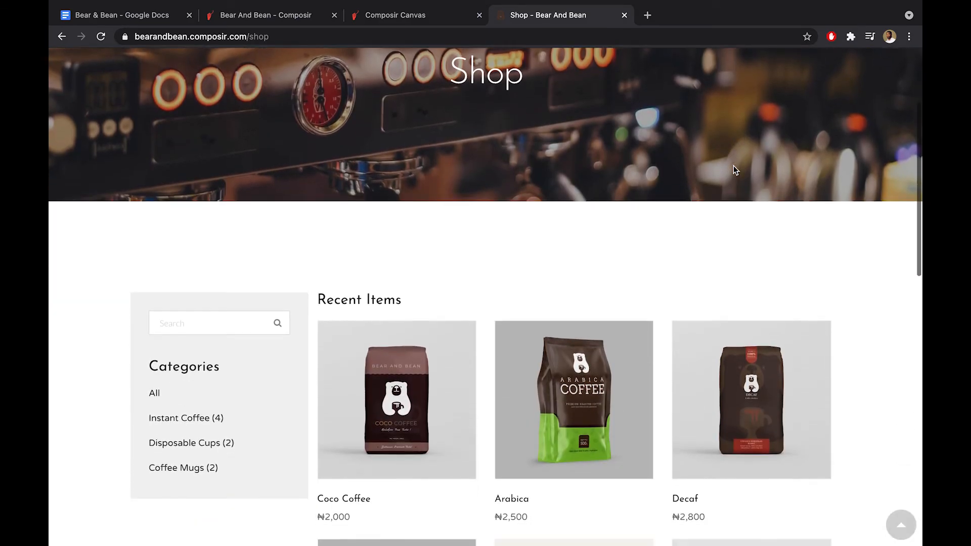
Step: Add the Arabica and Decaf coffees to the cart, then open the cart and review its contents
mouse_move(628, 324)
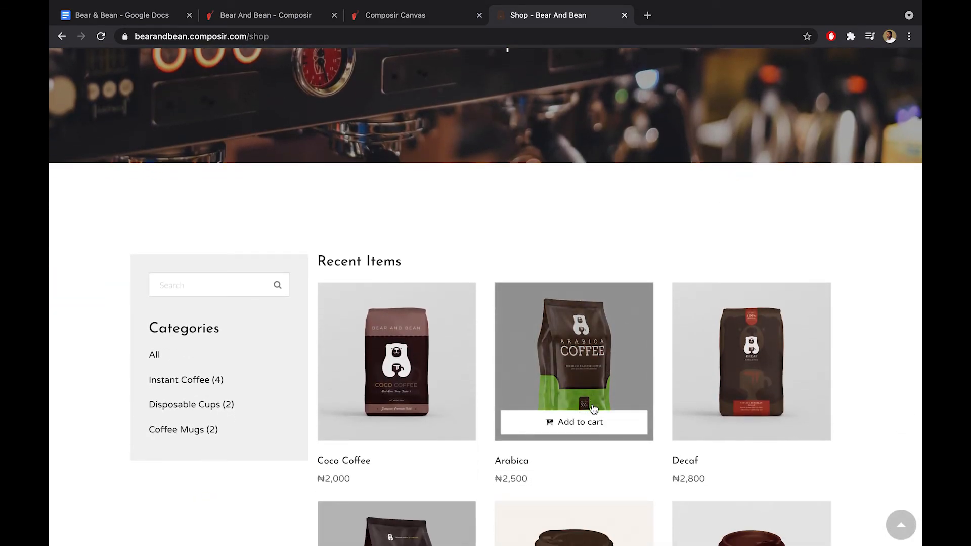
click(584, 422)
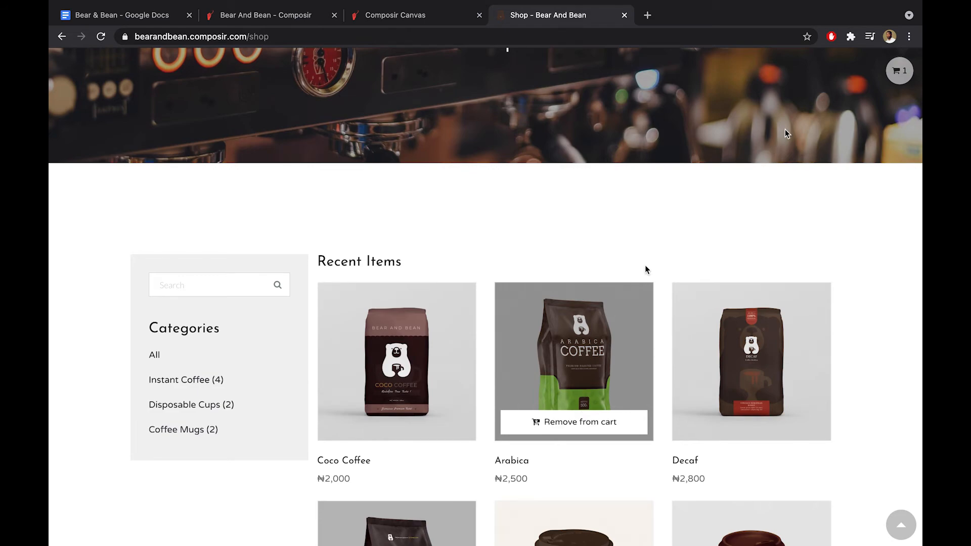
click(744, 422)
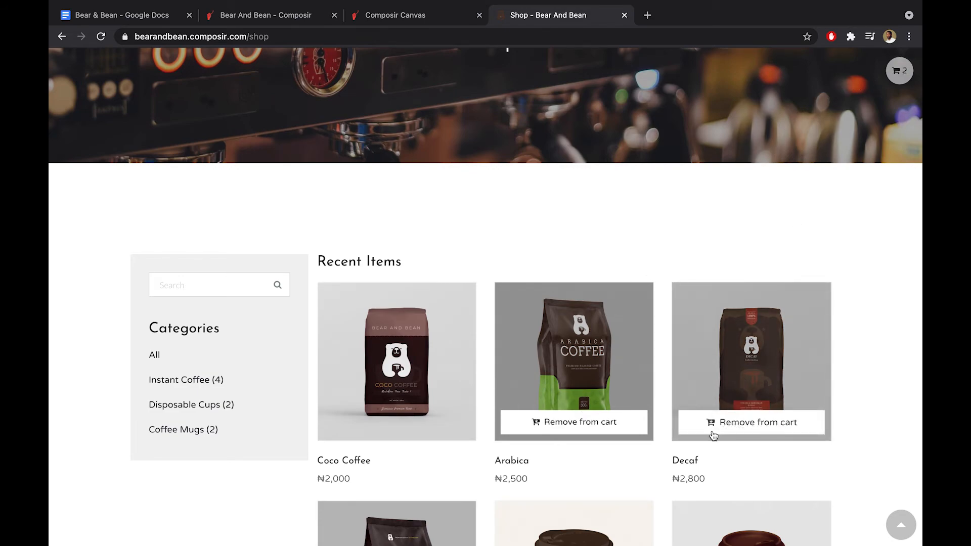
click(895, 71)
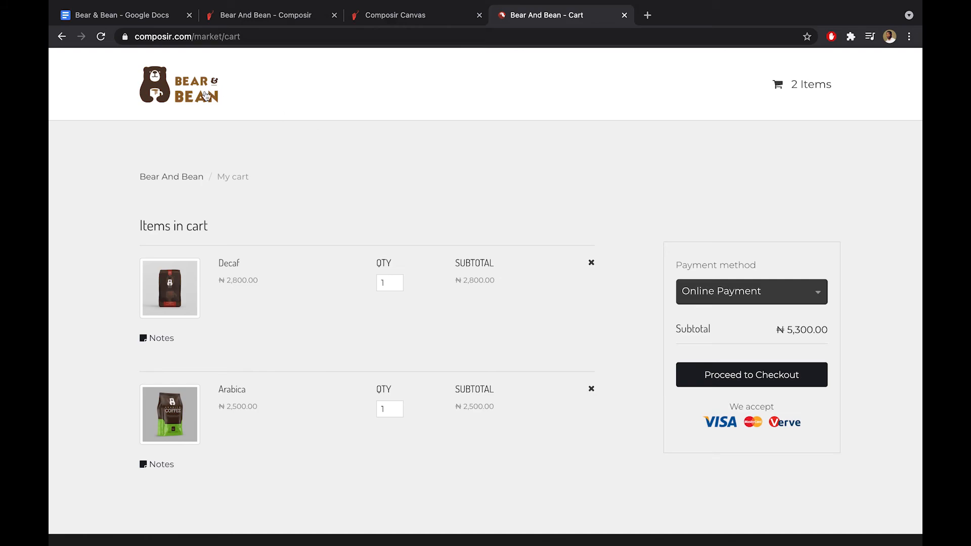
scroll(281, 202, down, 5)
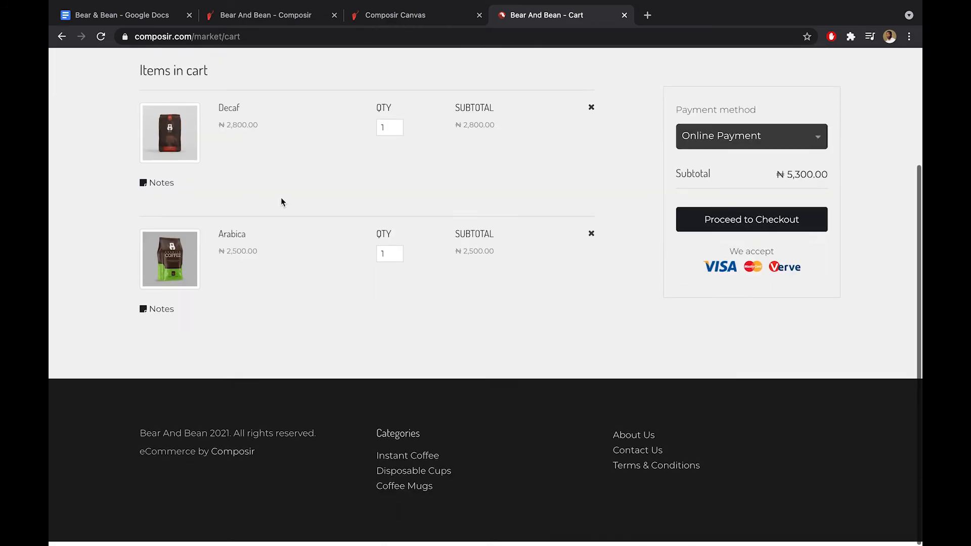
scroll(281, 202, up, 4)
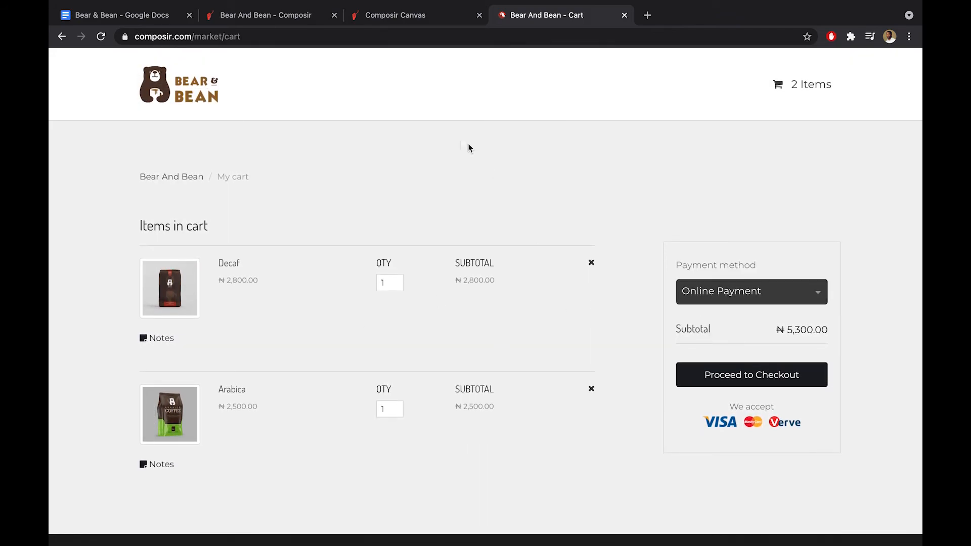
Step: Remove the Arabica coffee from the cart and choose Offline Payment as the payment method
click(591, 389)
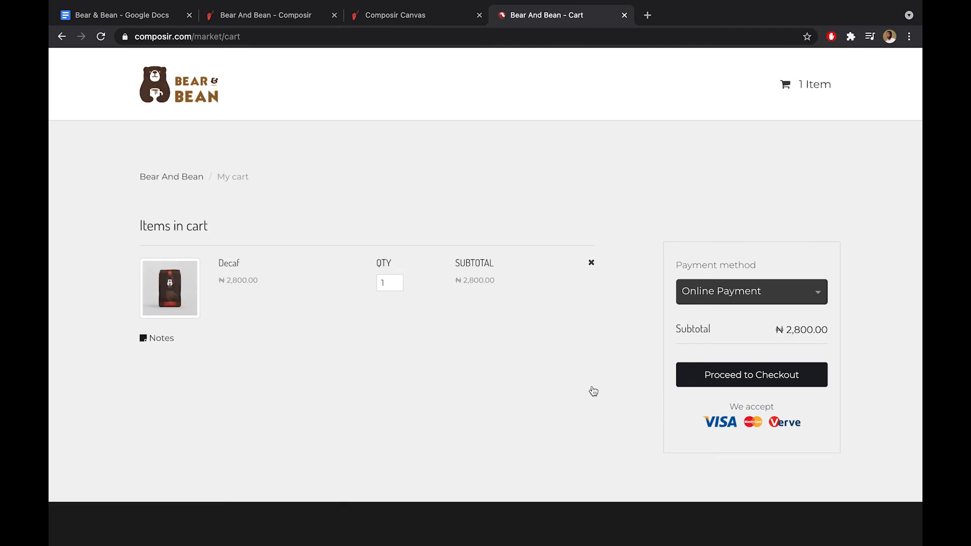
click(708, 297)
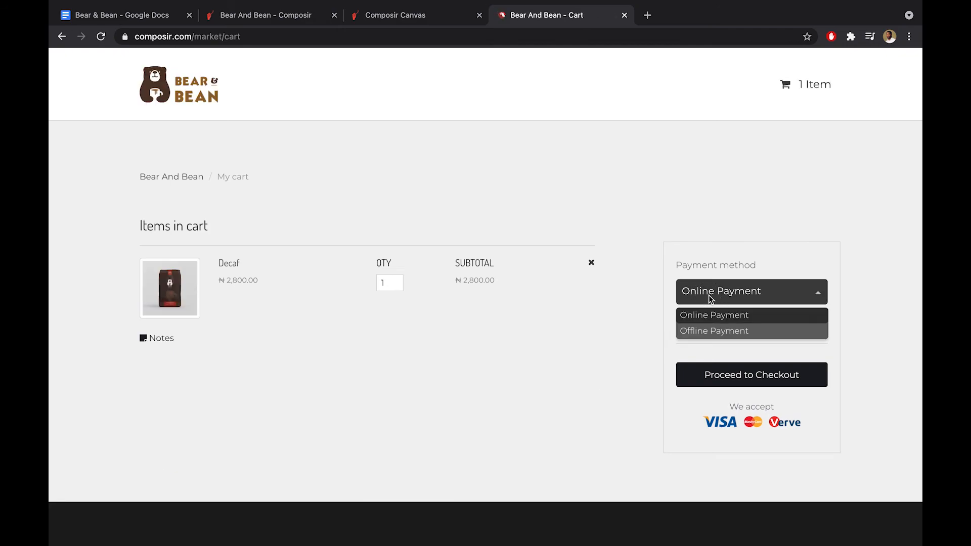
click(694, 330)
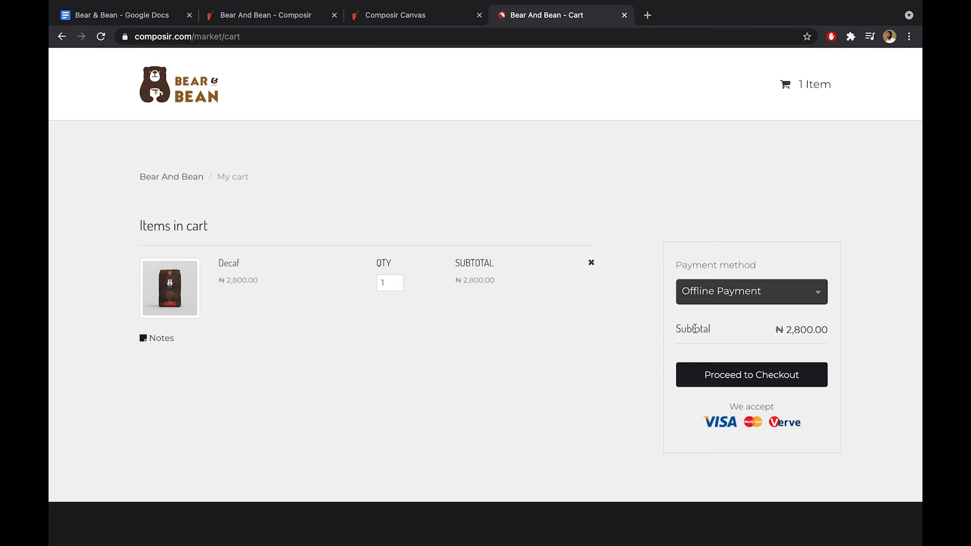